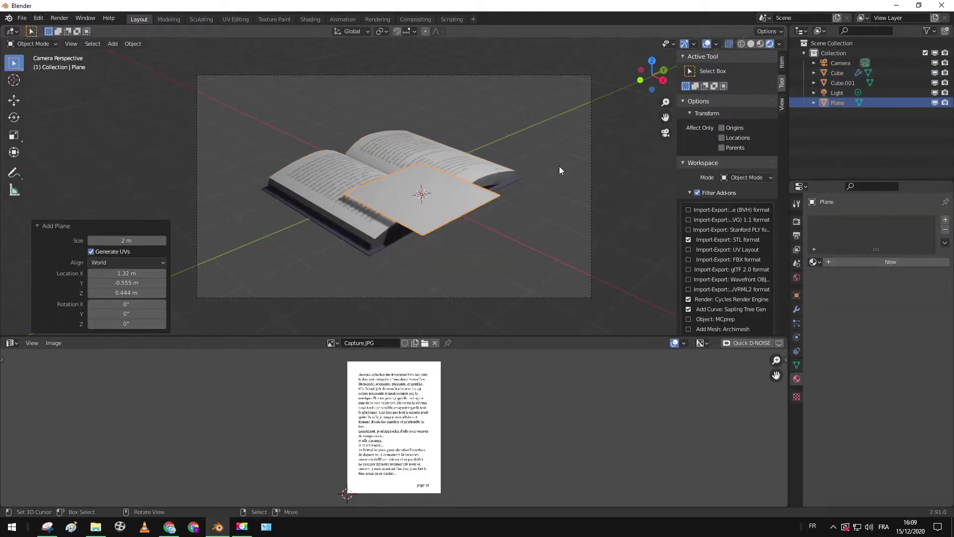
Scale the new plane up uniformly to about 5.36 times its size
key(s)
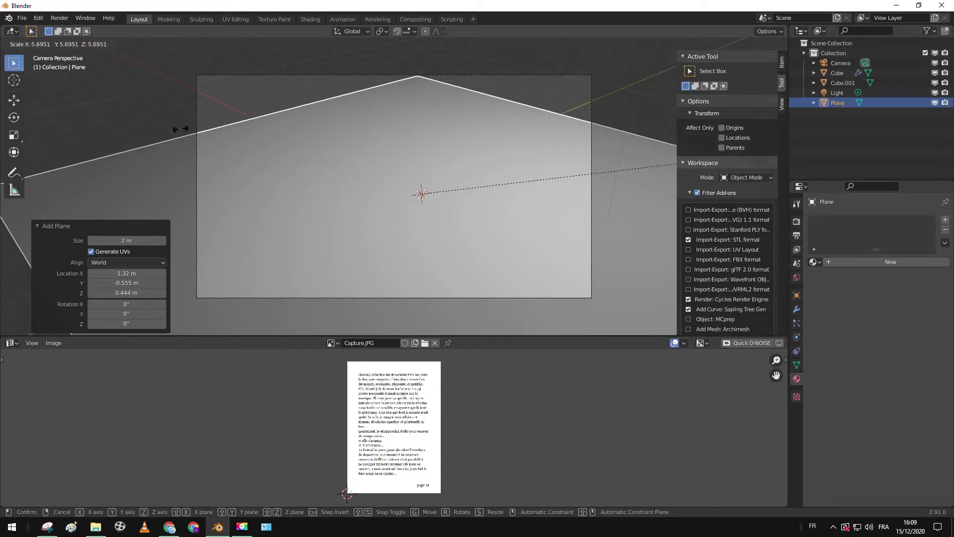
click(175, 129)
scroll(362, 165, down, 5)
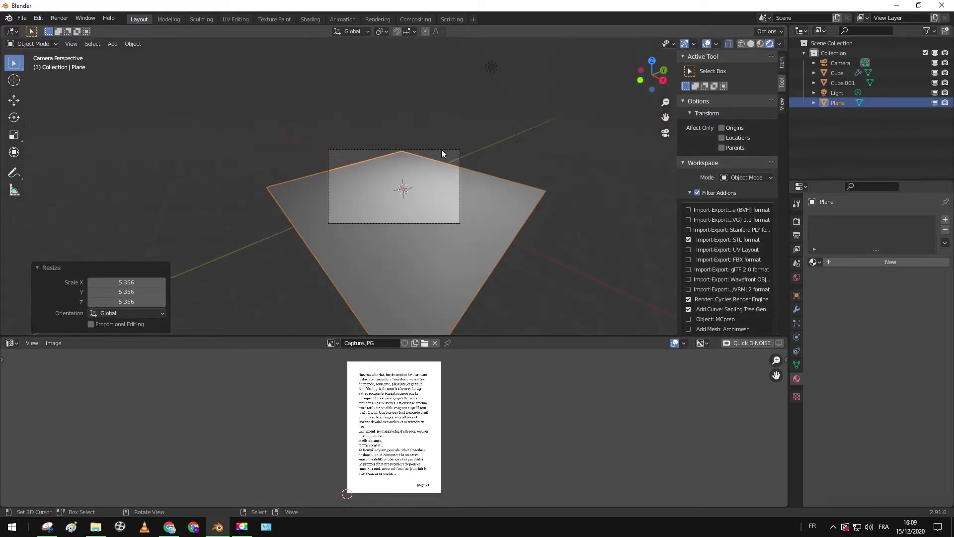
Select the camera and pull it back with walk navigation so that more of the plane fits the frame
click(442, 149)
key(shift+grave)
key(s)
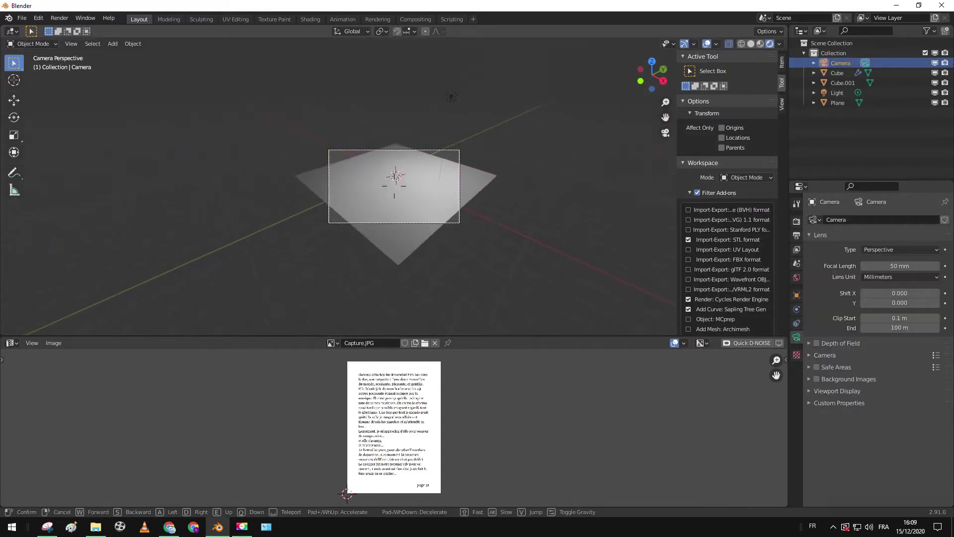
click(394, 186)
scroll(394, 186, up, 5)
Stretch the plane along Y by about 1.22, and scale it uniformly by about 0.675
click(410, 189)
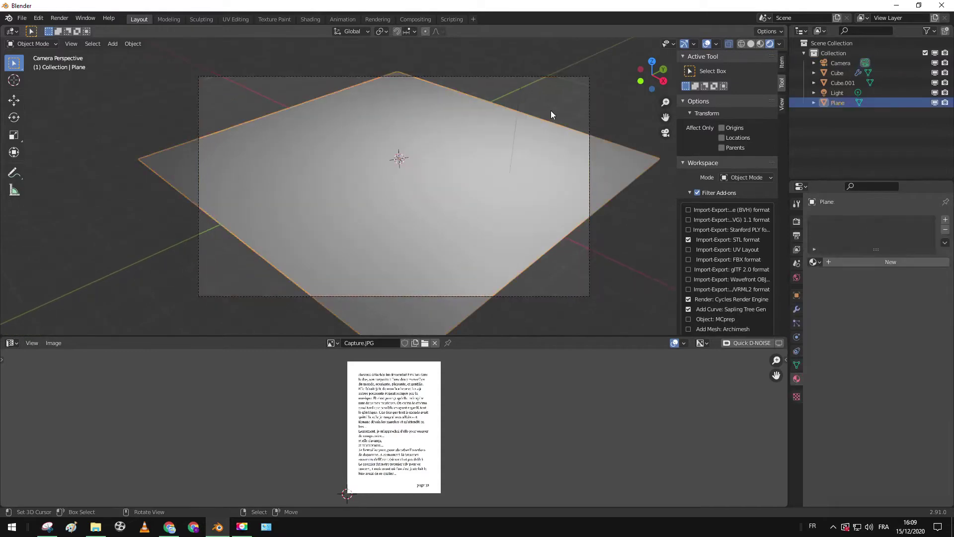
key(s)
key(y)
click(531, 81)
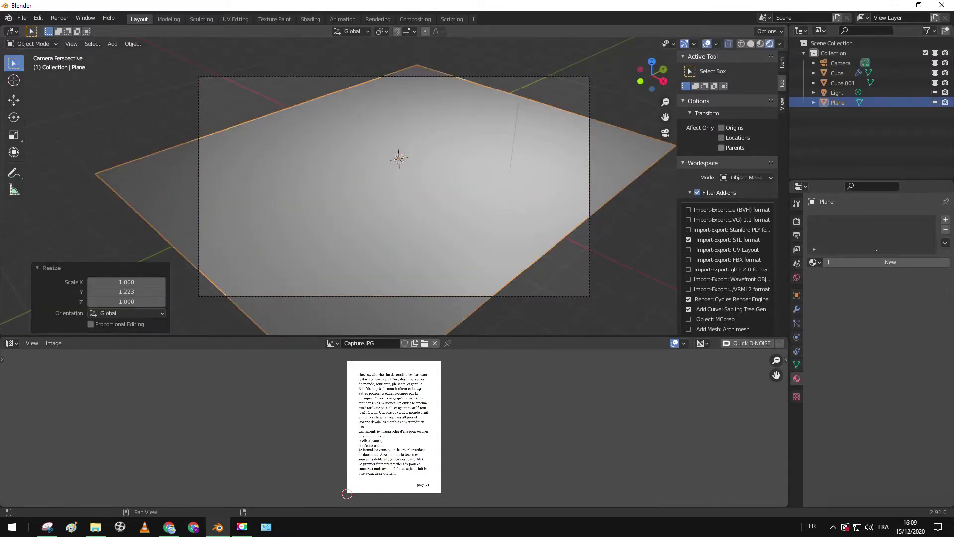
key(s)
click(615, 183)
Lower the plane about 0.55 m along Z so it lies beneath the book, and enlarge it uniformly
middle_drag(615, 182, 378, 194)
scroll(396, 171, up, 3)
scroll(378, 198, down, 3)
key(g)
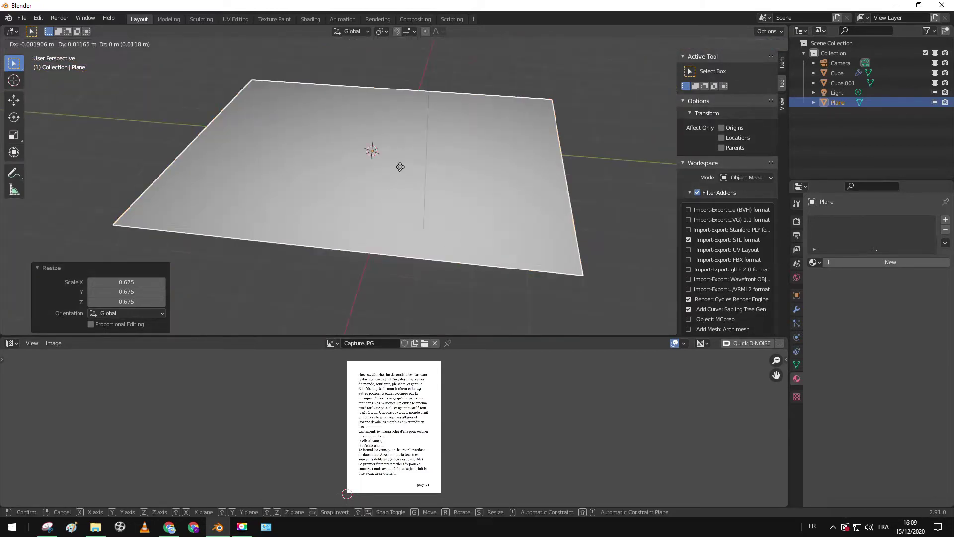
key(z)
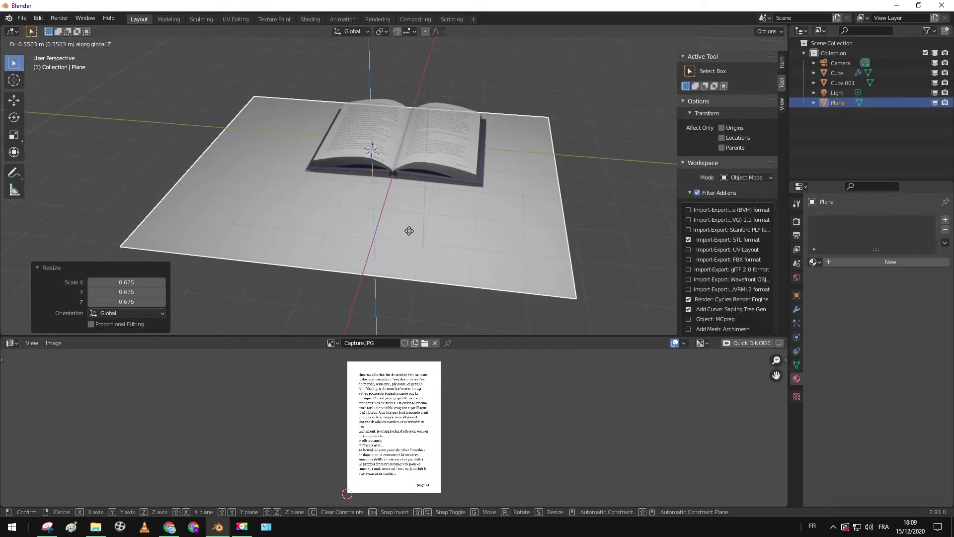
click(416, 228)
middle_drag(416, 228, 410, 174)
key(s)
click(514, 195)
Select the book's pages and cover together and rotate them about -34.7° around the global Z axis
scroll(509, 193, down, 4)
click(410, 174)
scroll(440, 178, up, 5)
shift+click(396, 195)
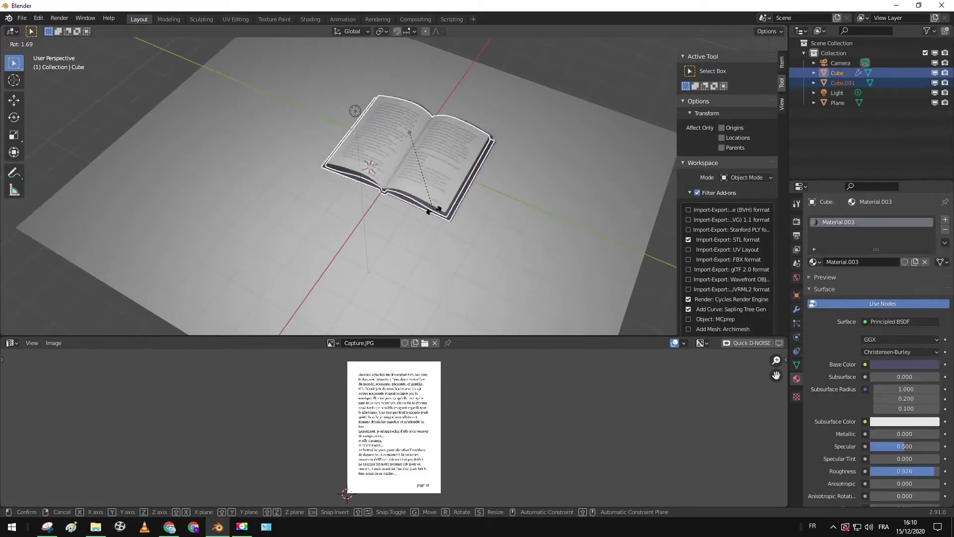
key(r)
key(z)
click(382, 215)
Adjust the whole book's rotation around the global Z axis once more
middle_drag(382, 215, 437, 174)
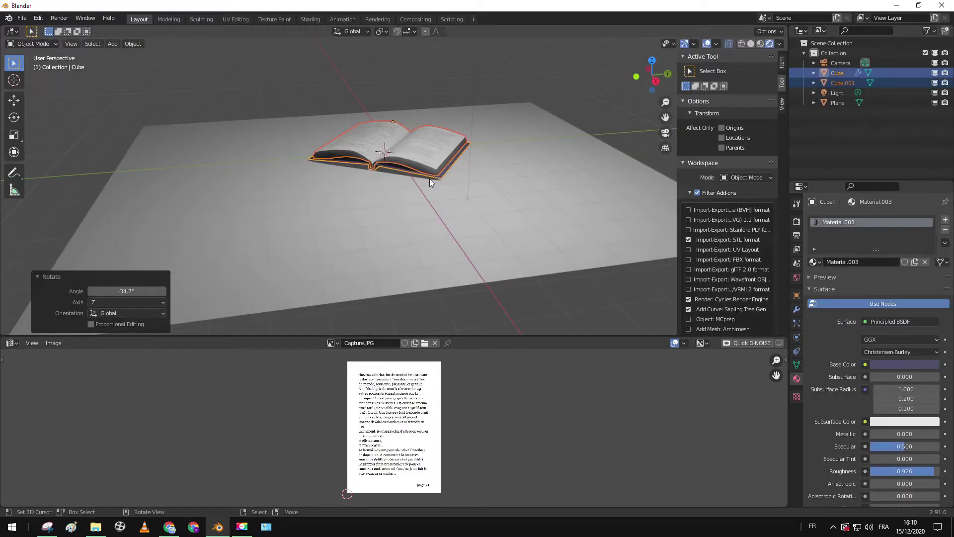
scroll(432, 186, down, 5)
scroll(431, 202, up, 5)
middle_drag(433, 203, 440, 272)
key(r)
key(z)
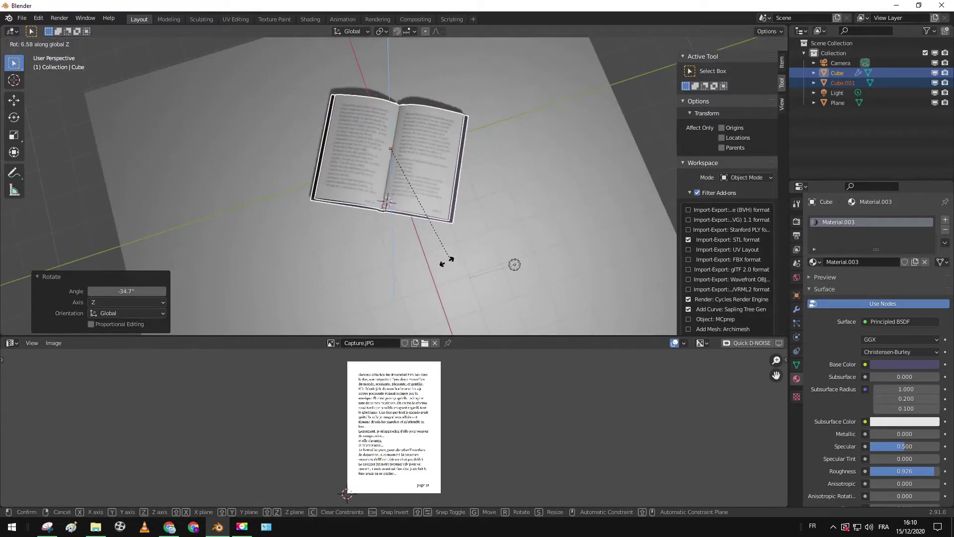
click(473, 239)
Select the ground plane and stretch it along the Y axis
scroll(467, 242, down, 4)
middle_drag(467, 243, 455, 213)
click(457, 209)
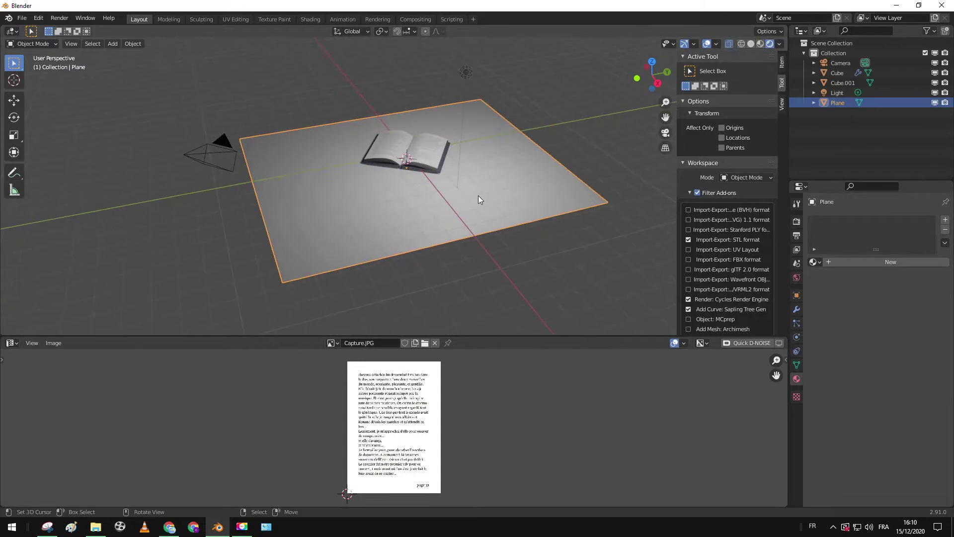
middle_drag(497, 183, 502, 195)
key(s)
key(y)
click(509, 192)
scroll(509, 192, down, 2)
key(s)
key(x)
right_click(355, 120)
Stretch the ground plane along X by about 1.2 and move it about -3.99 m along X
middle_drag(387, 117, 508, 147)
key(s)
key(x)
click(497, 143)
key(g)
key(x)
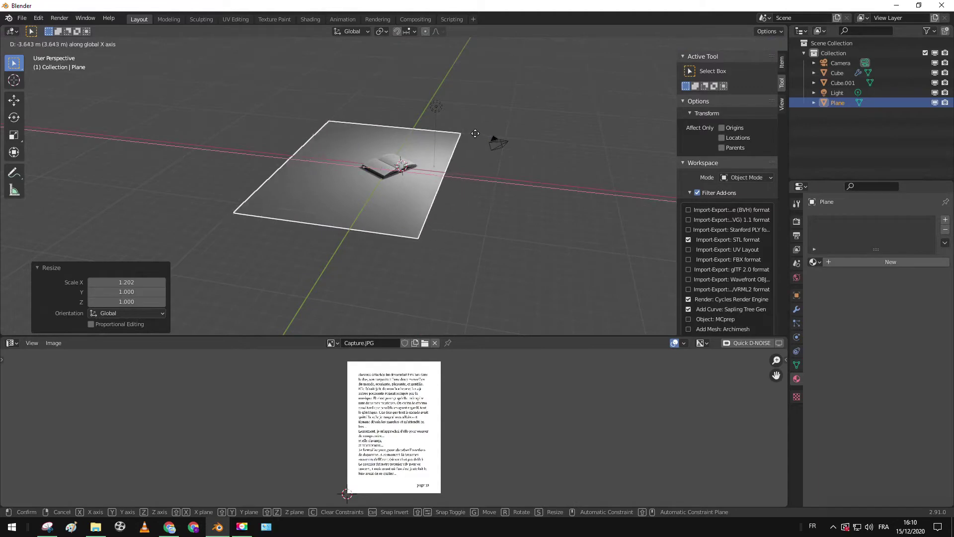
click(478, 134)
Add a hair particle system to the ground plane with 10000 strands
middle_drag(477, 135, 431, 213)
scroll(425, 217, up, 4)
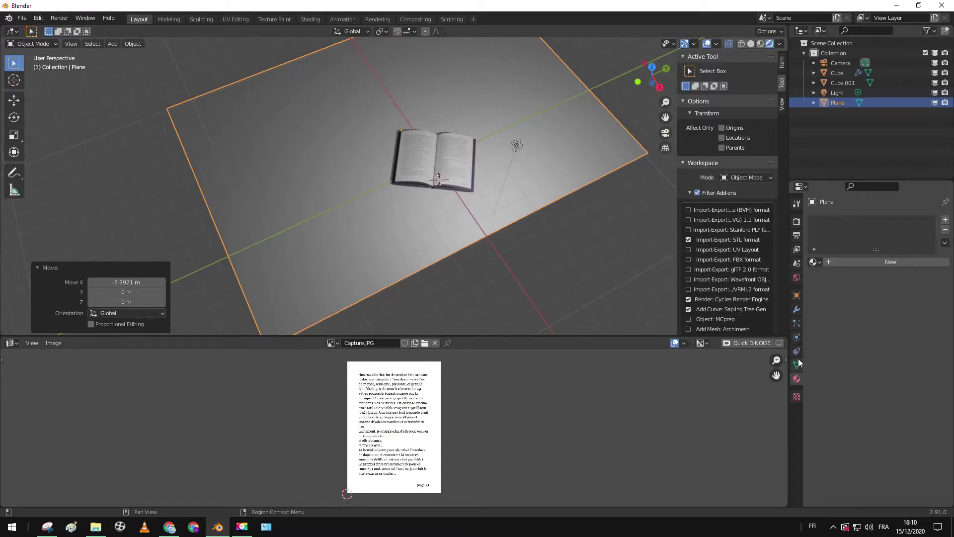
click(796, 324)
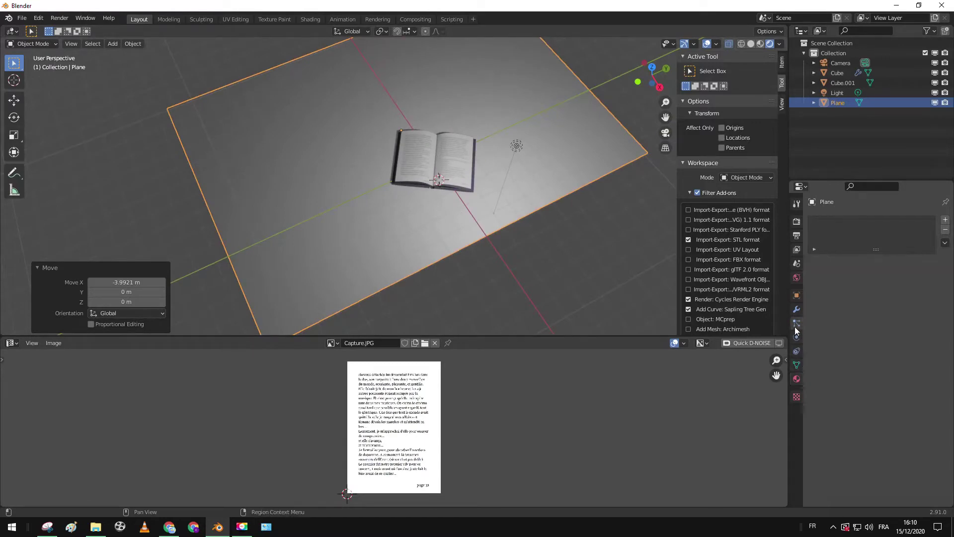
click(945, 220)
click(920, 276)
click(883, 317)
key(Return)
Try hair lengths of 0.1 m and 0.5 m on the plane's particle system
middle_drag(496, 158, 482, 120)
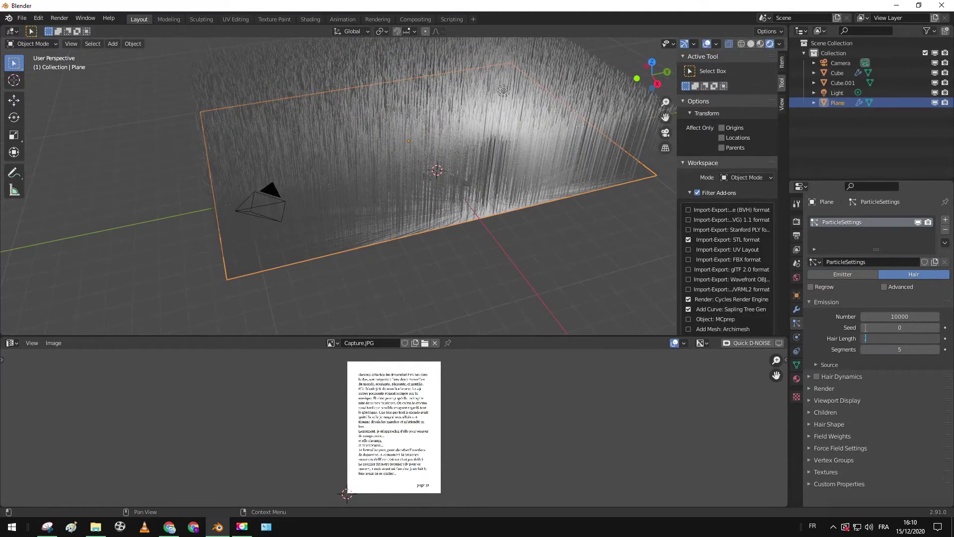
text(0.1)
key(Return)
scroll(556, 213, up, 6)
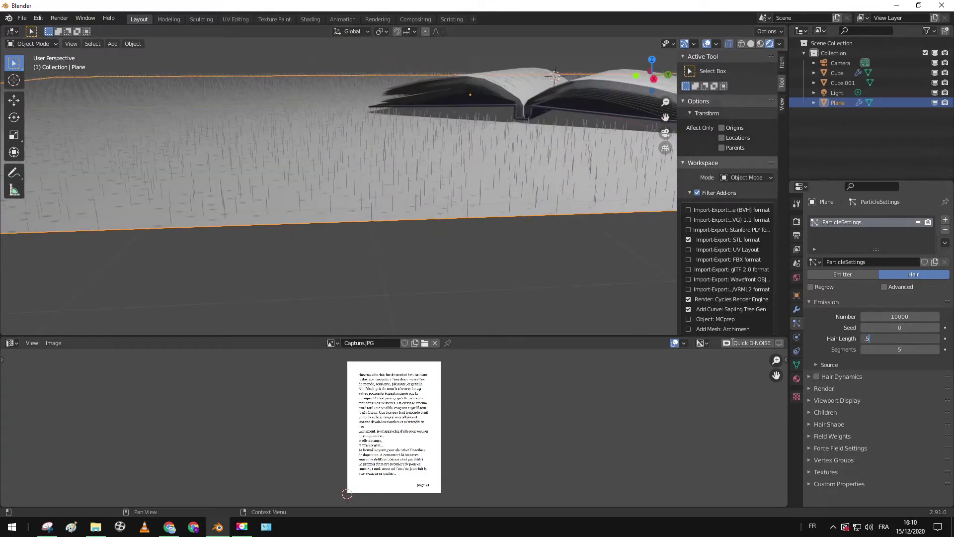
key(Return)
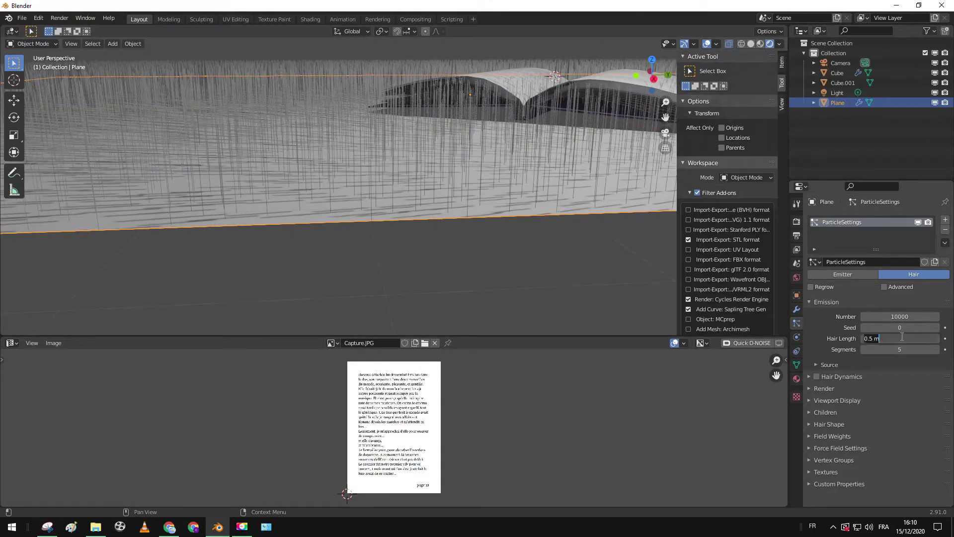
Set the hair length of the plane's particle system to 0.2 m
text(0.2)
key(Return)
middle_drag(613, 249, 522, 231)
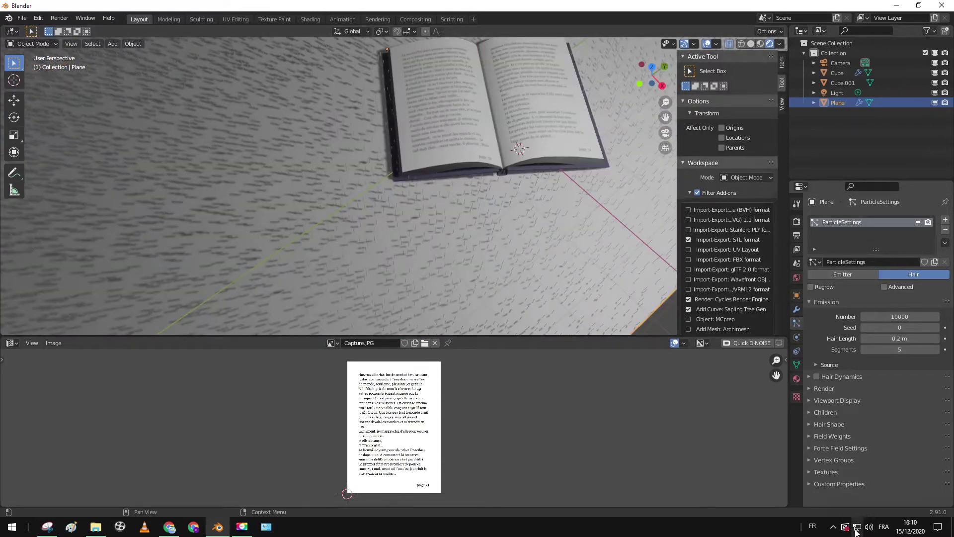
Enable interpolated children for the plane's hair and inspect the denser grass around the book
click(834, 413)
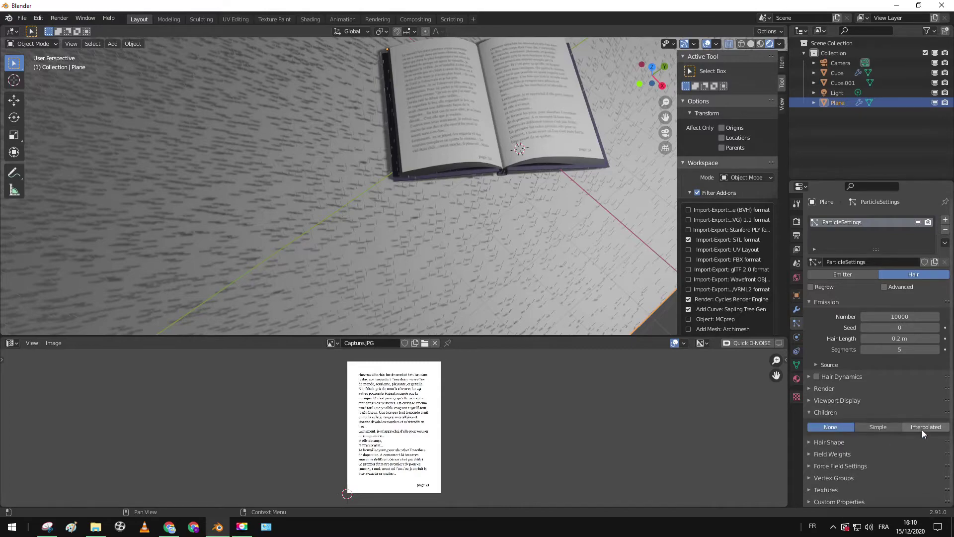
click(923, 428)
middle_drag(566, 273, 508, 278)
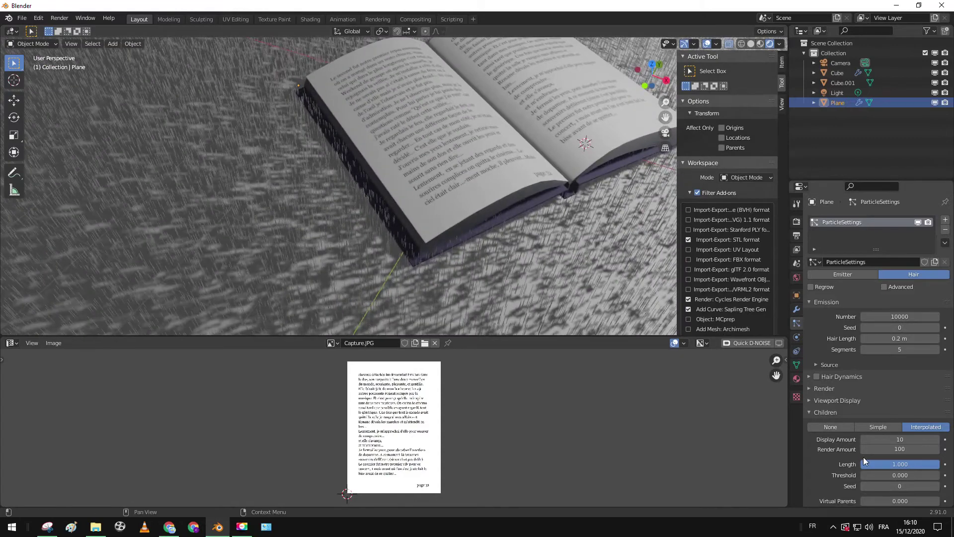
middle_drag(332, 231, 507, 218)
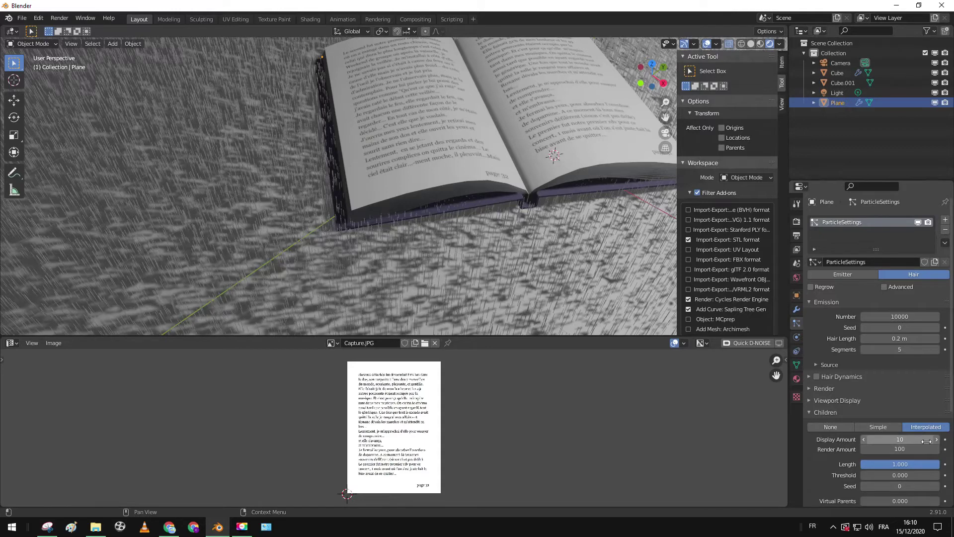
Add a turbulence force field on the grass beside the book
key(Tab)
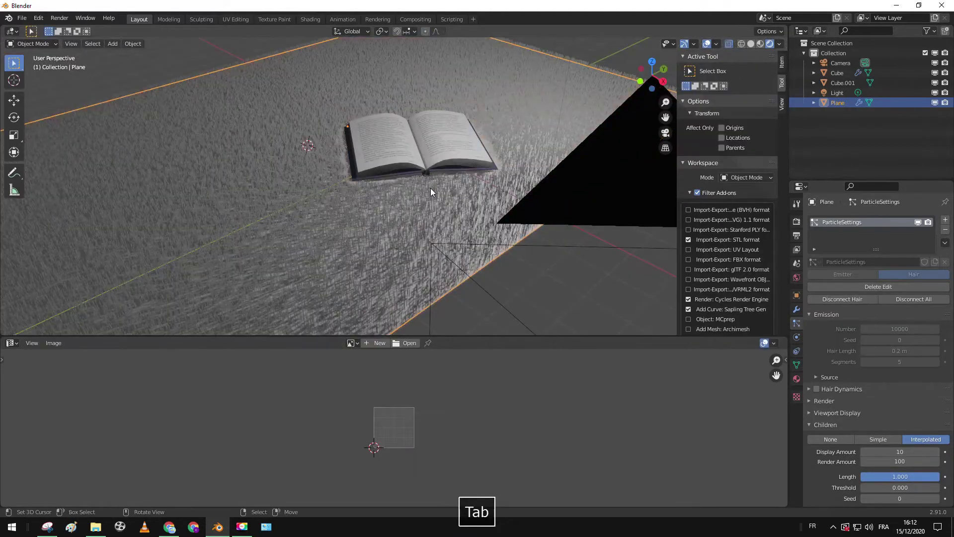
key(shift+a)
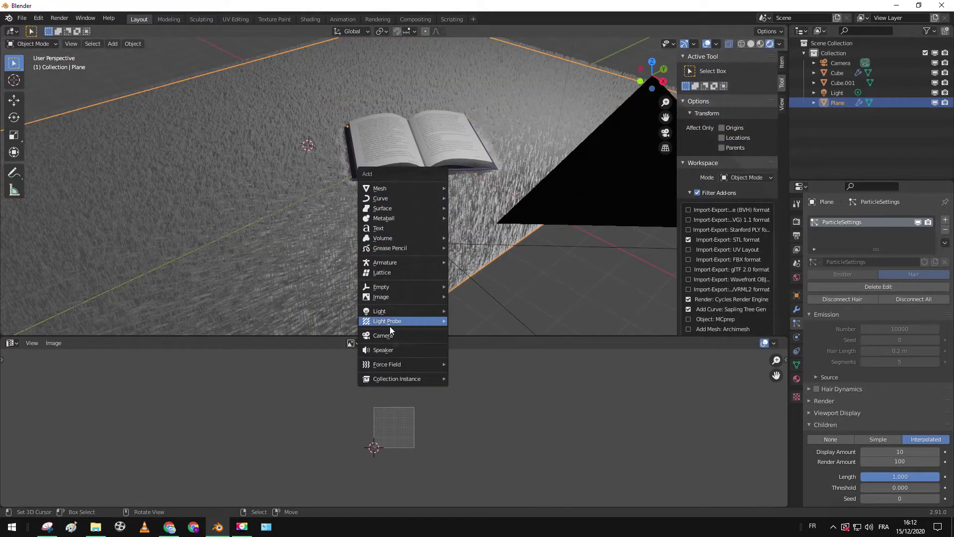
mouse_move(392, 365)
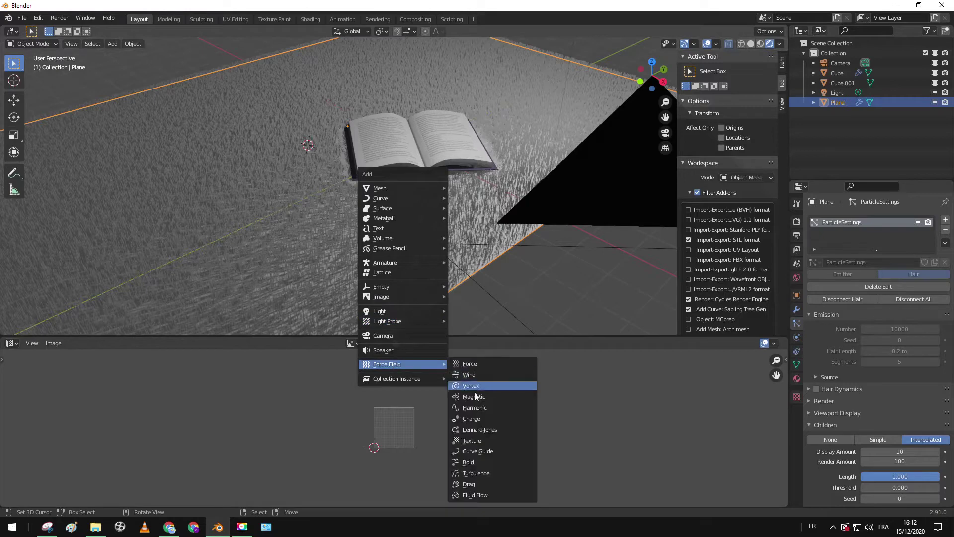
click(488, 471)
scroll(457, 249, down, 3)
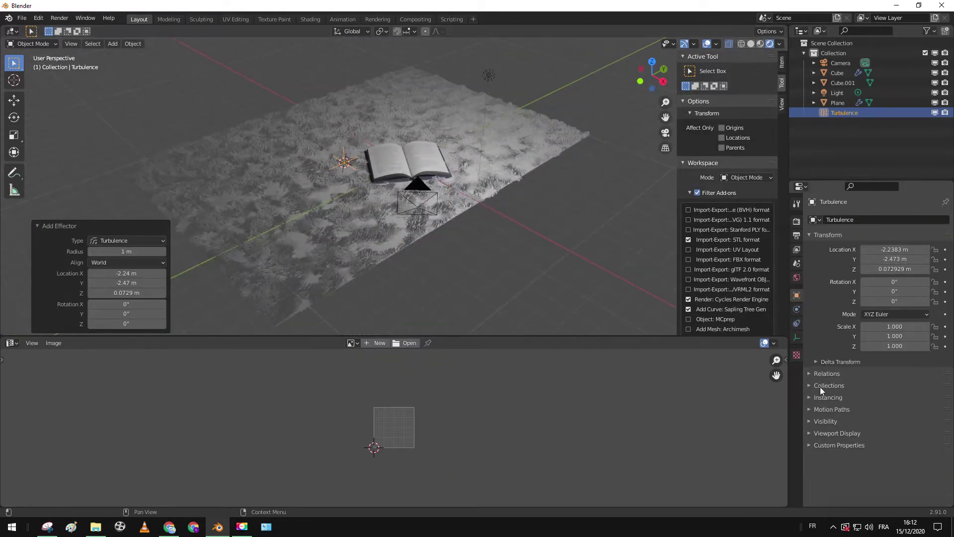
Set the turbulence force field's strength to 0.25
click(797, 337)
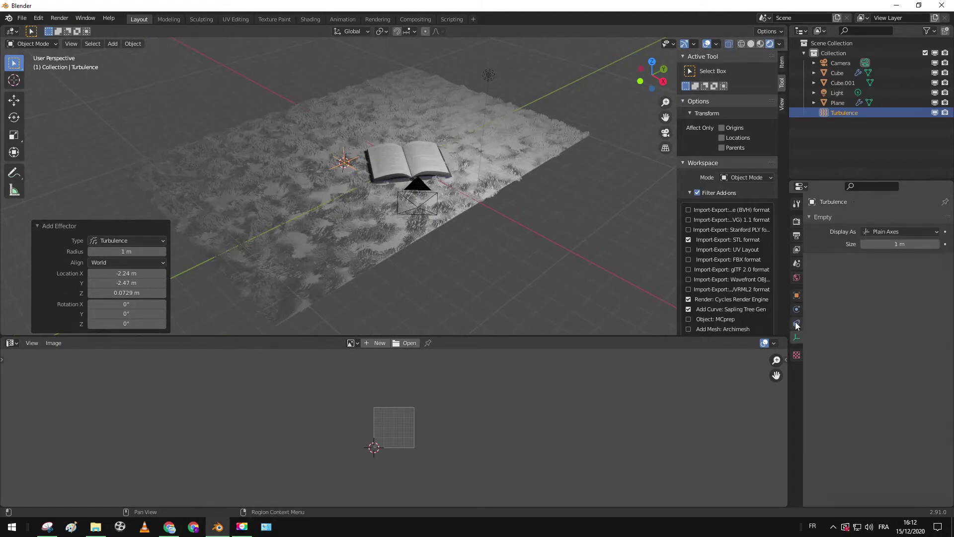
click(796, 323)
scroll(523, 220, up, 4)
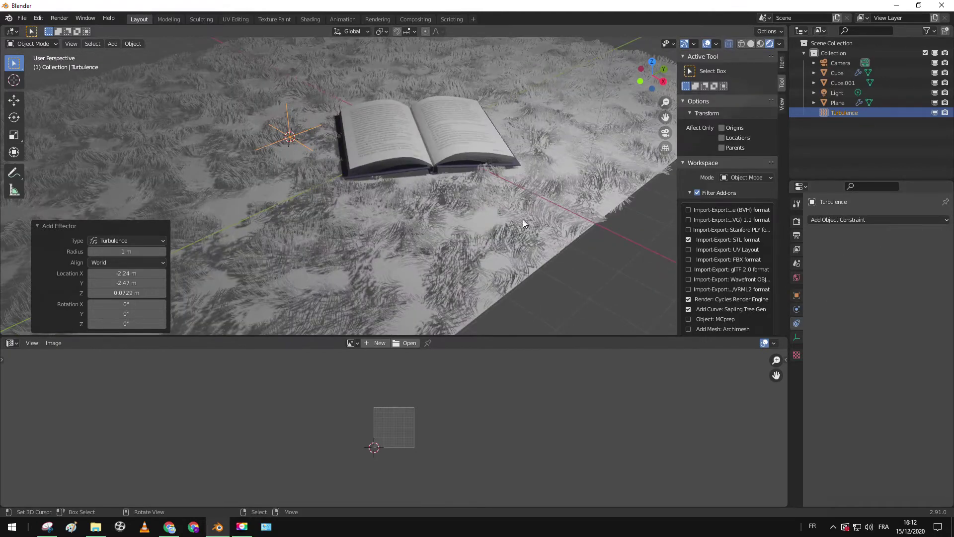
scroll(523, 207, up, 5)
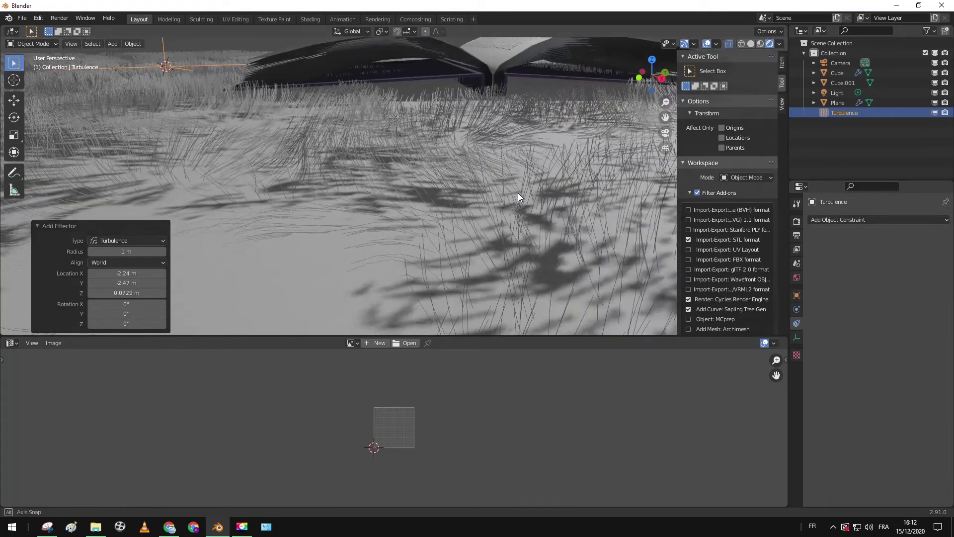
scroll(534, 192, down, 3)
click(797, 309)
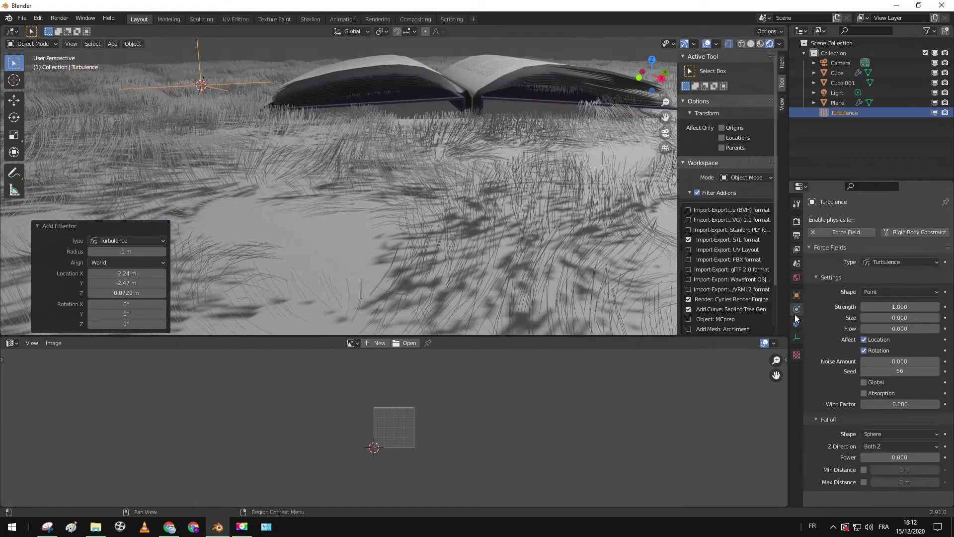
click(899, 307)
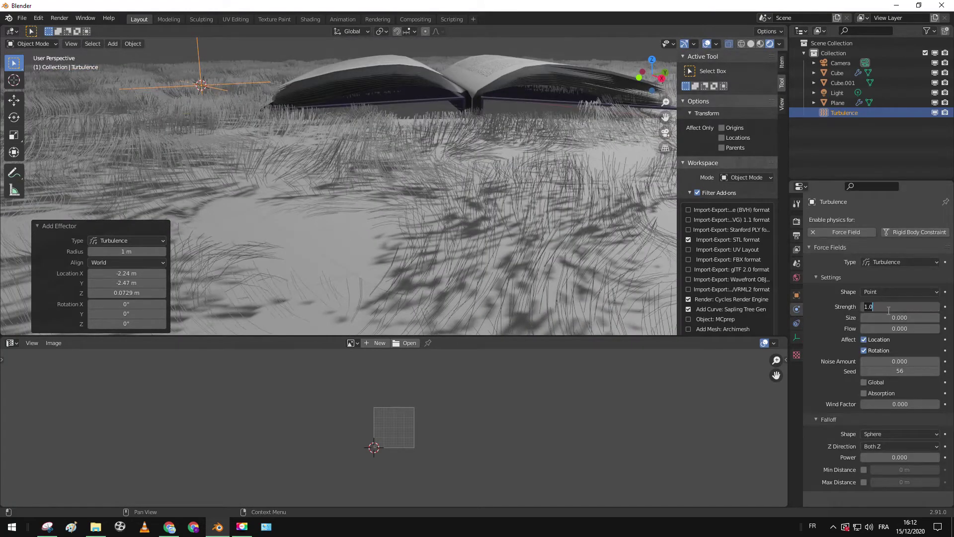
text(0.5)
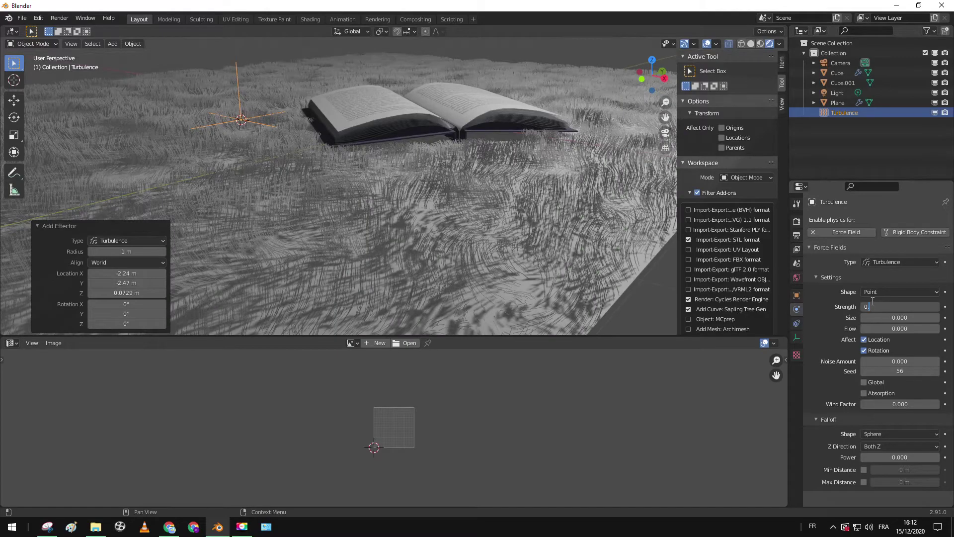
key(Return)
Look through the camera, select it and reframe the book in the grass with walk navigation
middle_drag(640, 250, 588, 227)
scroll(588, 227, down, 4)
key(KP_0)
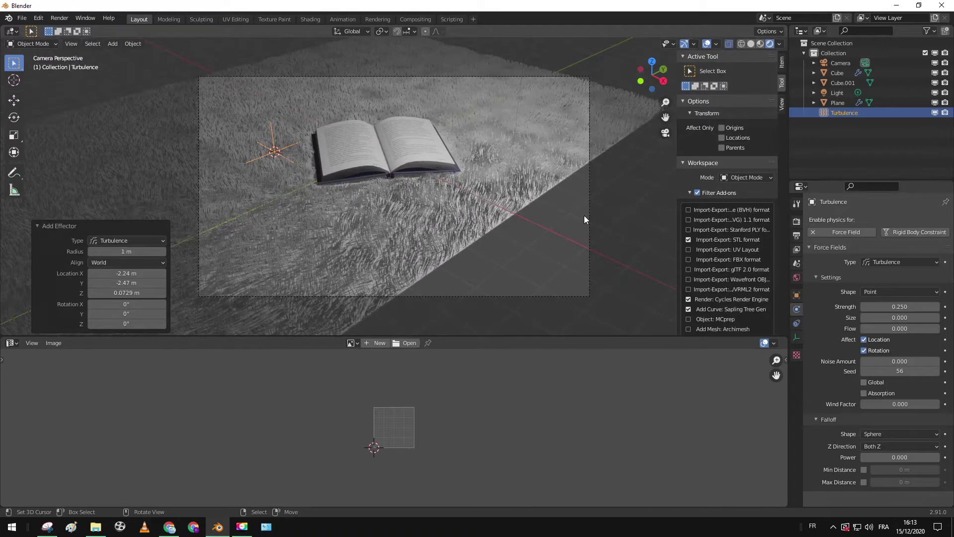
click(560, 295)
key(shift+grave)
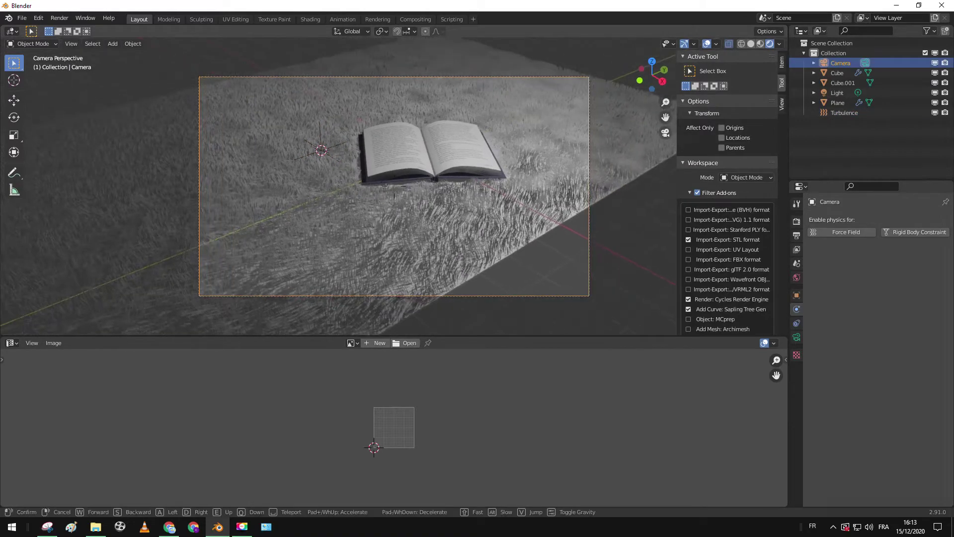
click(395, 187)
Lower the camera about 2.52 m along Z and reframe the book using walk navigation
key(g)
key(z)
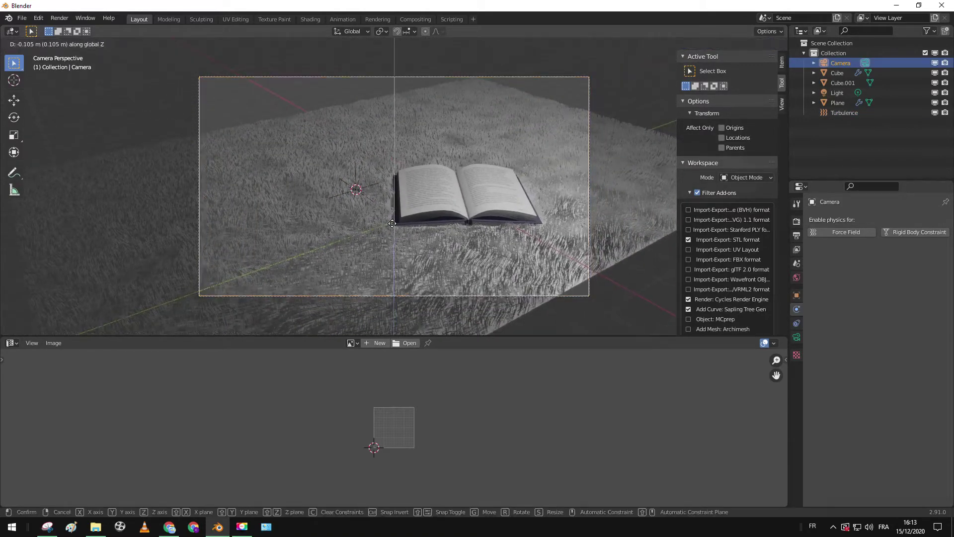
click(409, 50)
key(shift+grave)
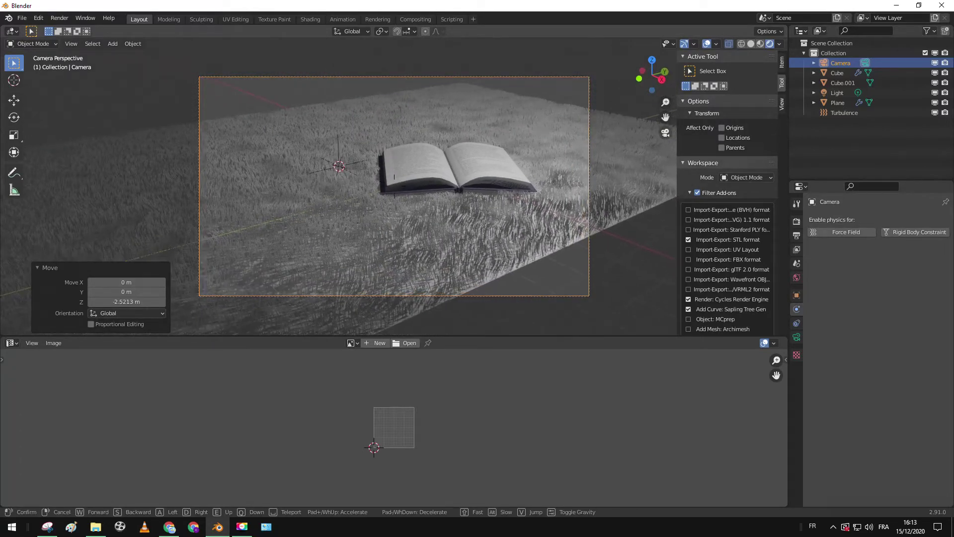
click(396, 186)
Start a test render of the scene from the camera and close the render window
scroll(396, 186, down, 2)
middle_drag(404, 185, 404, 225)
scroll(404, 225, down, 6)
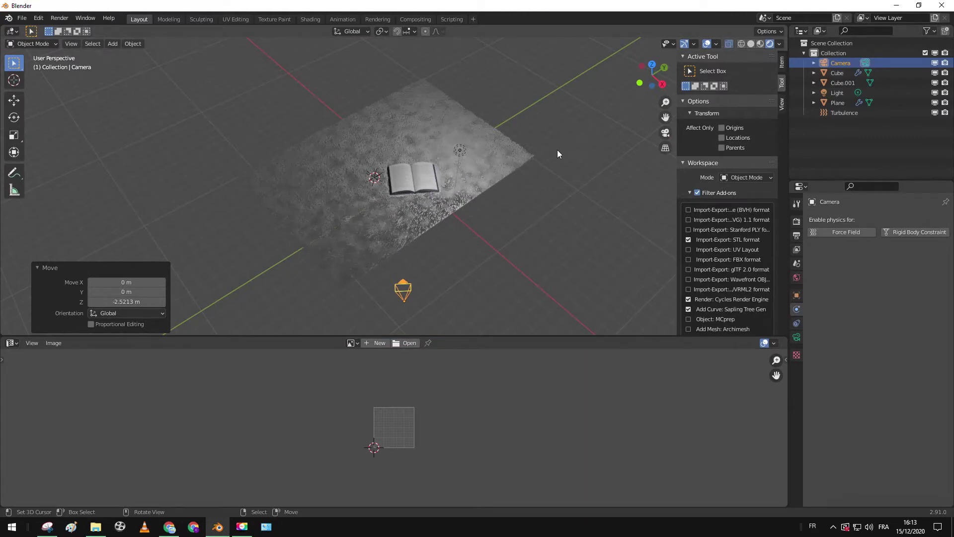
key(F12)
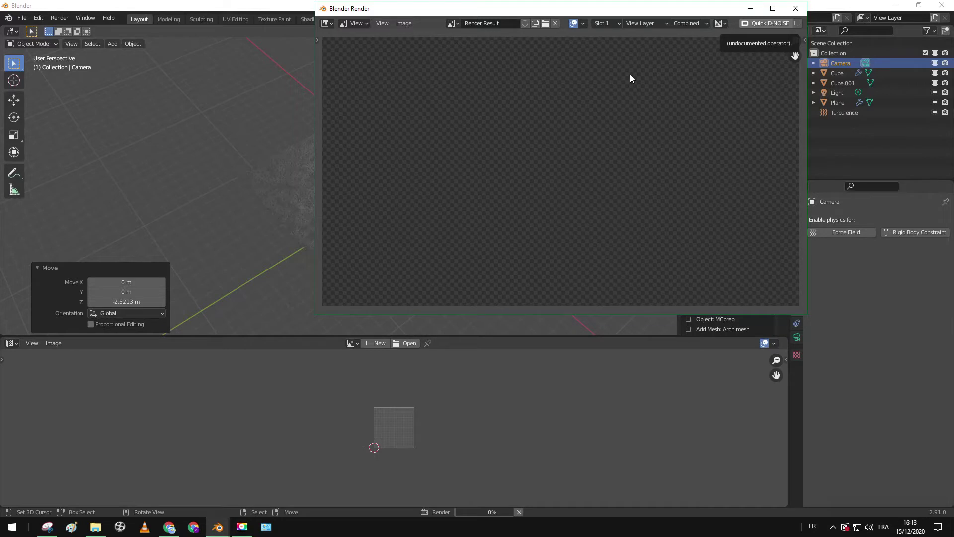
key(Escape)
Add a cube mesh and scale it by about 11.6 so it encloses the grass and book
key(shift+a)
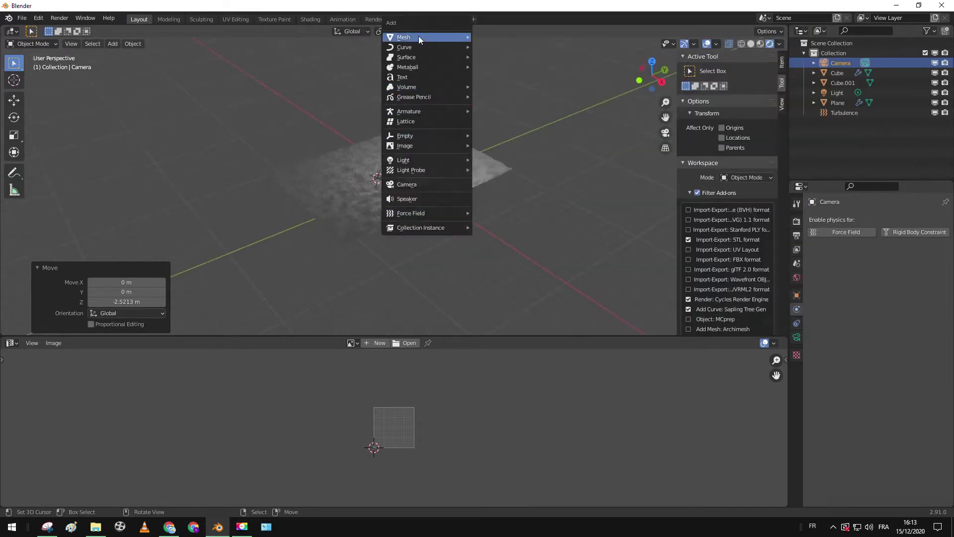
mouse_move(419, 37)
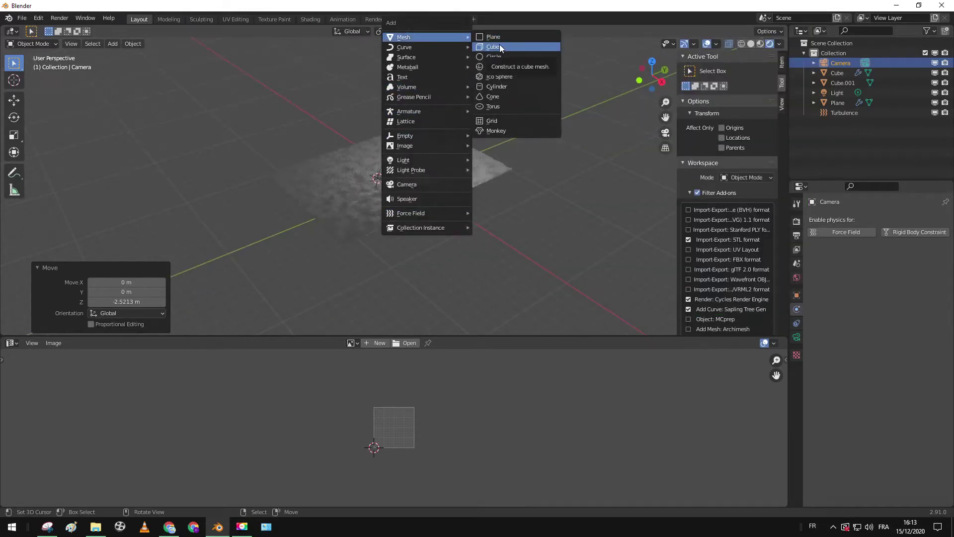
click(500, 46)
key(s)
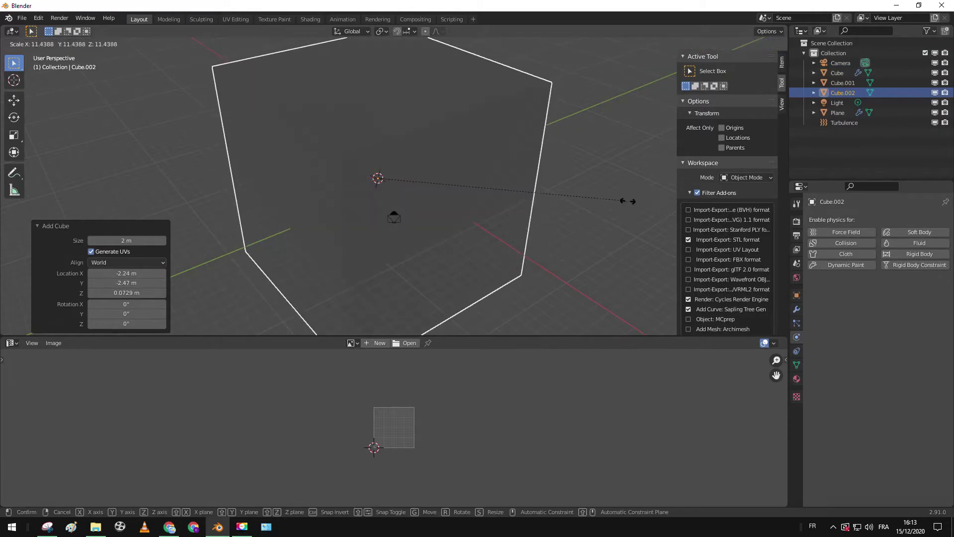
click(631, 201)
Raise the large cube along the global Z axis
middle_drag(631, 200, 571, 165)
key(g)
key(z)
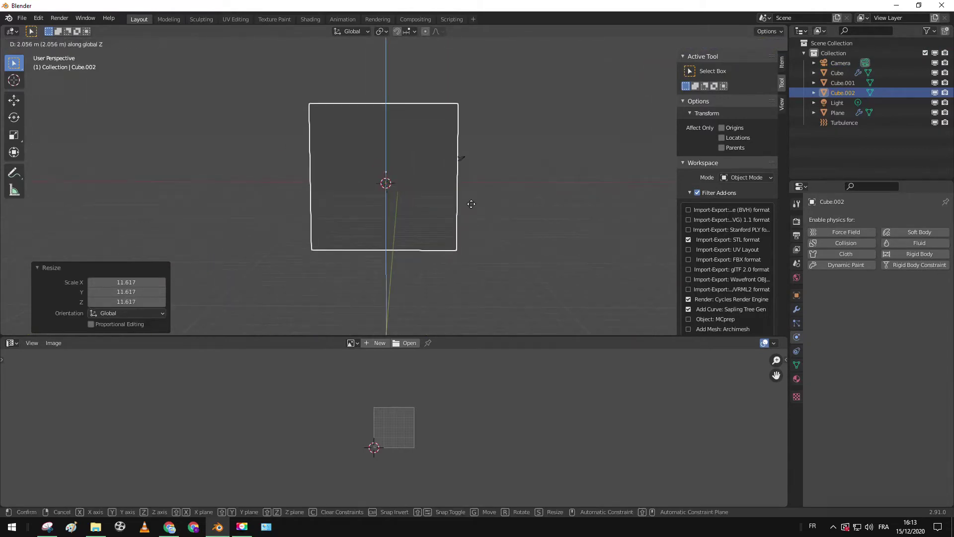
click(471, 188)
In Edit Mode, lower one top edge of the cube about 11.6 m along Z to make a sloping roof
key(Tab)
middle_drag(470, 188, 517, 234)
right_click(199, 131)
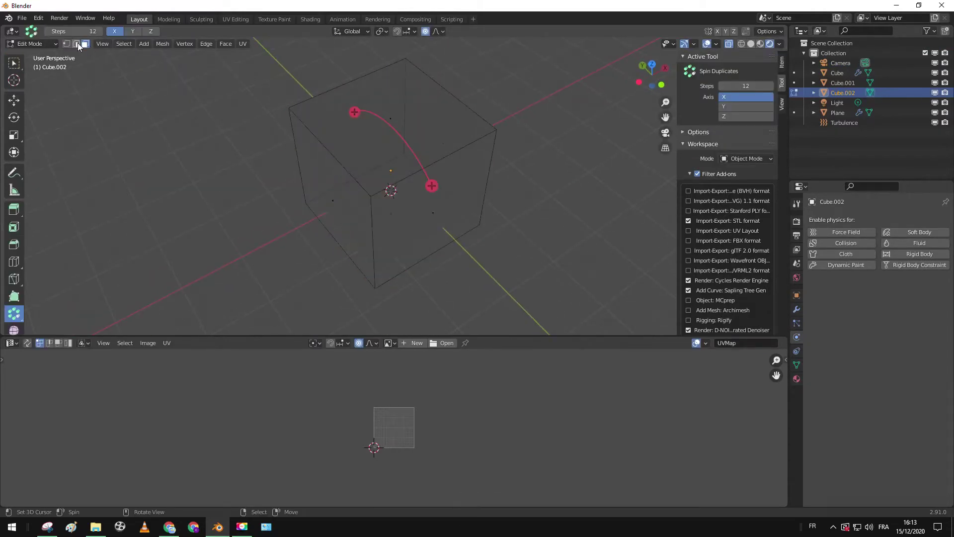
click(317, 148)
key(g)
key(z)
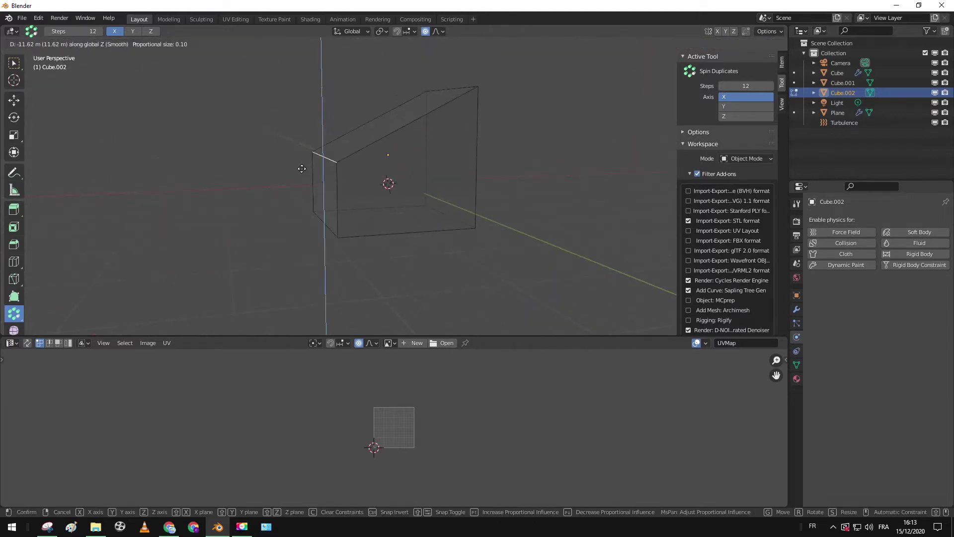
click(300, 170)
Add a vertical loop cut near the middle of the sloped box and a horizontal loop cut across its walls
middle_drag(376, 150, 405, 204)
key(ctrl+r)
click(382, 214)
click(371, 215)
key(ctrl+r)
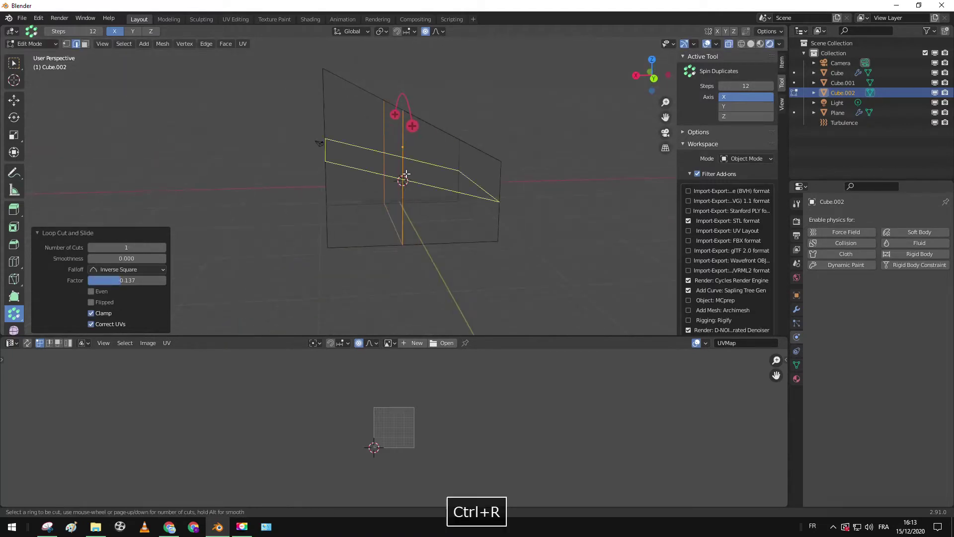
click(440, 162)
click(447, 160)
right_click(372, 165)
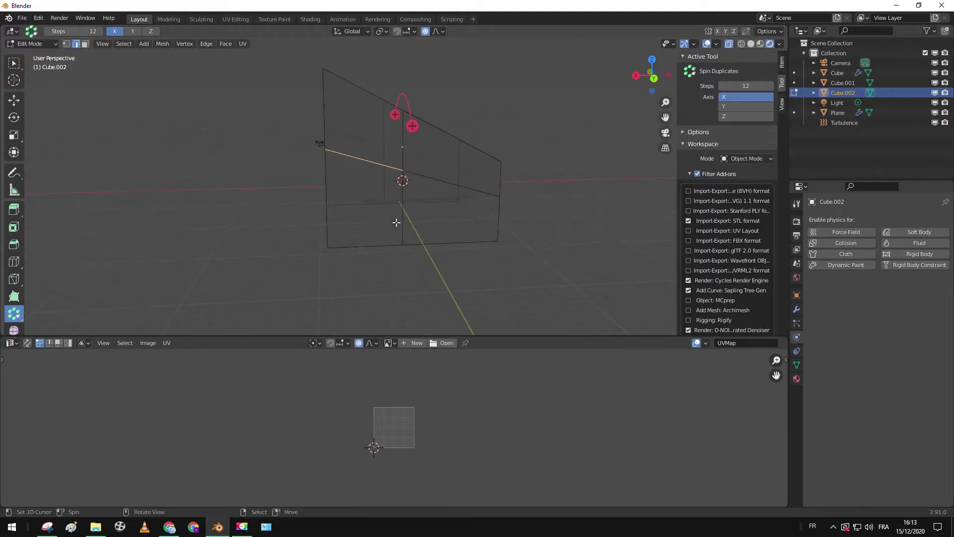
Try another loop cut across the lower part of the walls and undo it
key(ctrl+r)
click(396, 222)
click(399, 223)
key(ctrl+z)
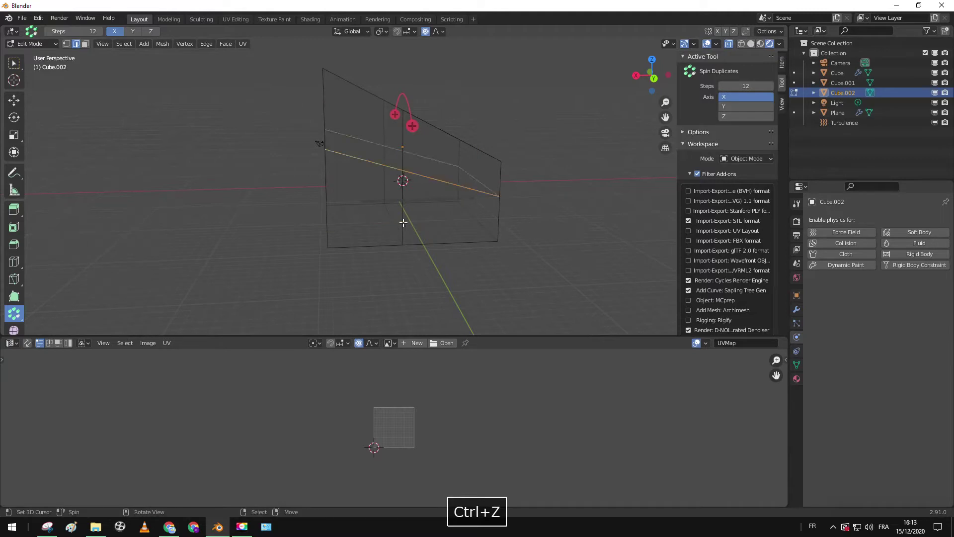
Add a horizontal loop cut low on the walls, slightly above the floor
key(ctrl+r)
click(404, 219)
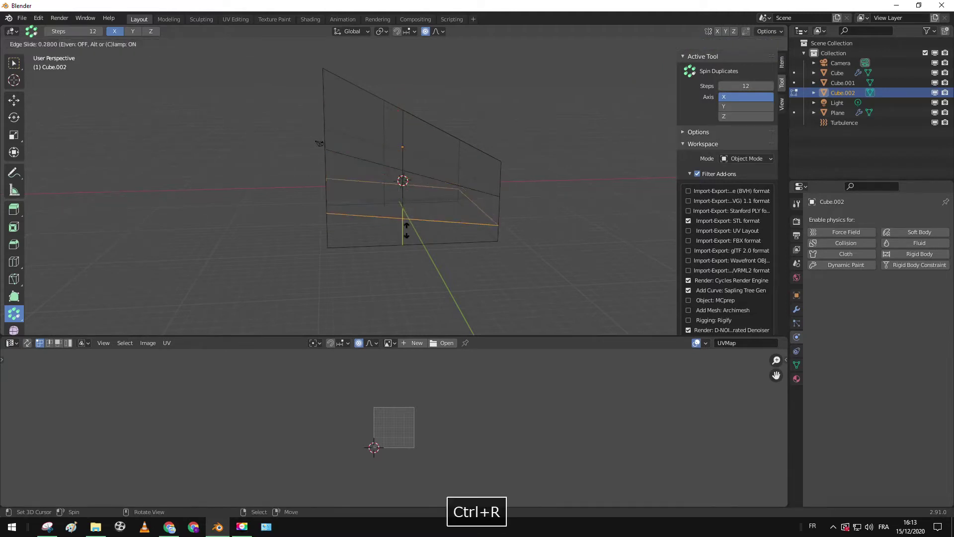
click(401, 221)
right_click(383, 215)
Level the upper and lower horizontal edges of the wall's window area by scaling them to 0 along Z
middle_drag(383, 215, 392, 195)
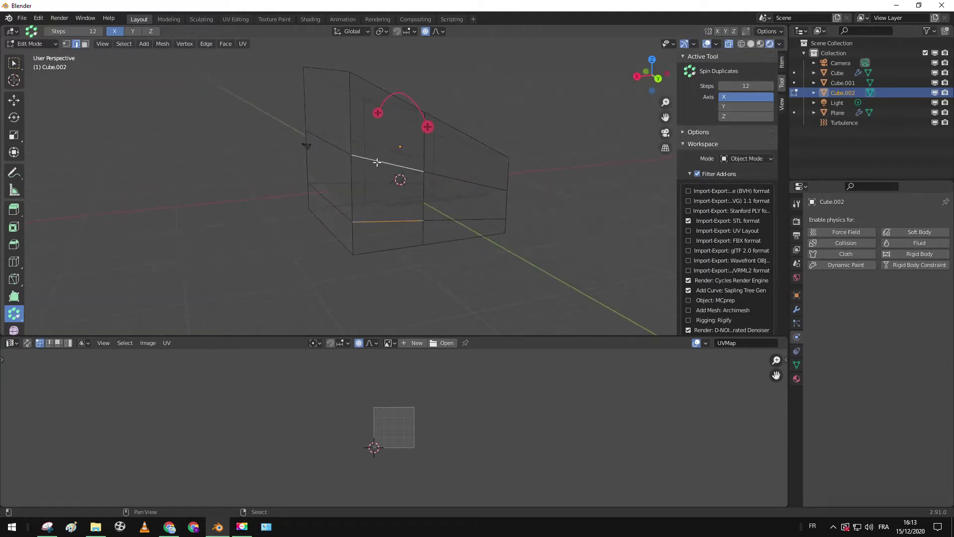
click(393, 165)
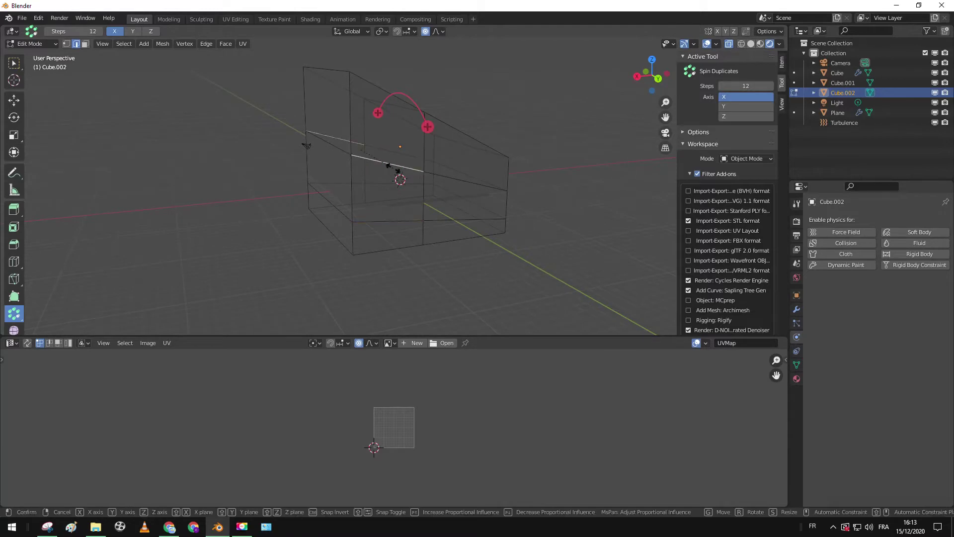
key(s)
key(z)
key(Return)
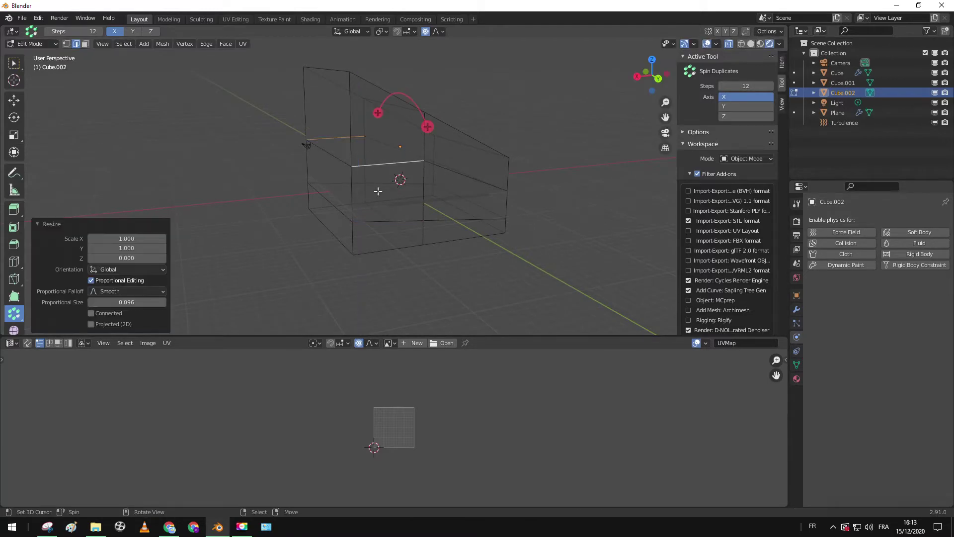
click(392, 235)
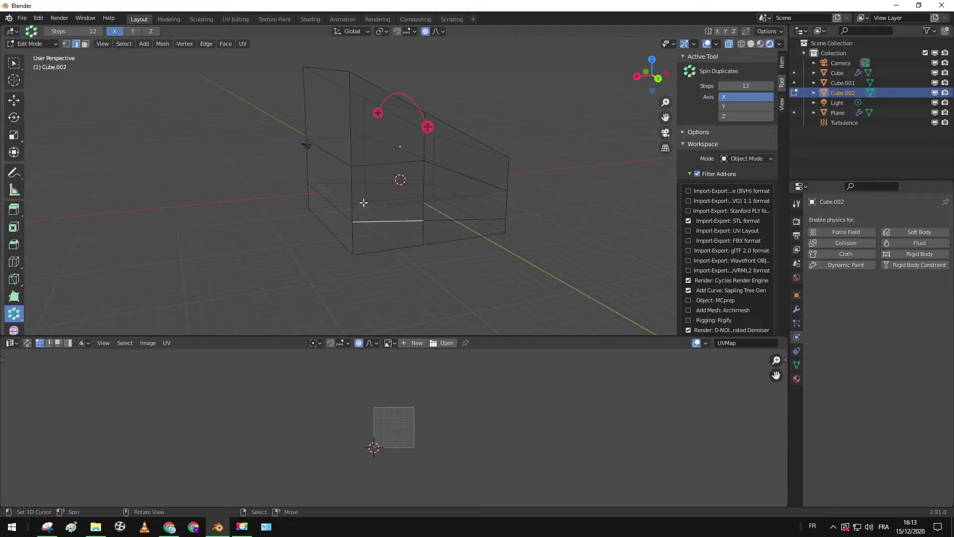
key(s)
key(z)
key(Return)
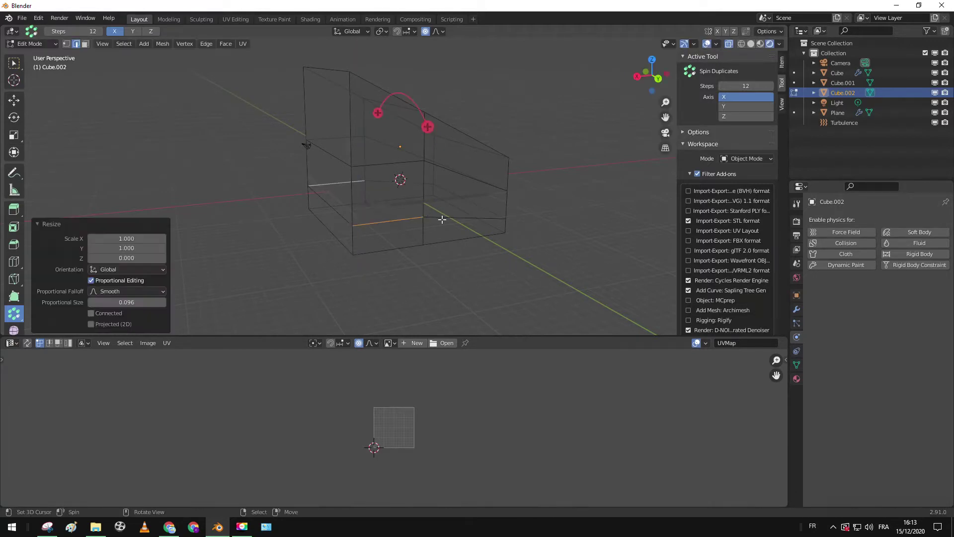
Add a loop cut across the sloping roof near its low end with a slide factor of about 0.56
mouse_move(442, 215)
middle_down()
mouse_move(535, 162)
mouse_move(428, 160)
mouse_move(462, 210)
mouse_move(438, 209)
middle_up()
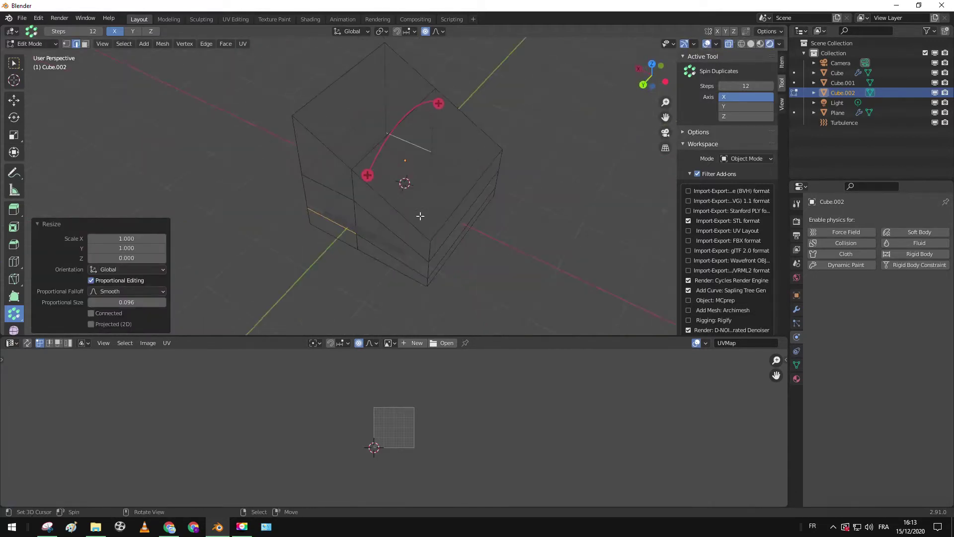
key(ctrl+r)
click(401, 213)
click(437, 237)
Add two parallel loop cuts running down the roof and spread them apart by scaling 1.304 along Y
scroll(437, 237, up, 3)
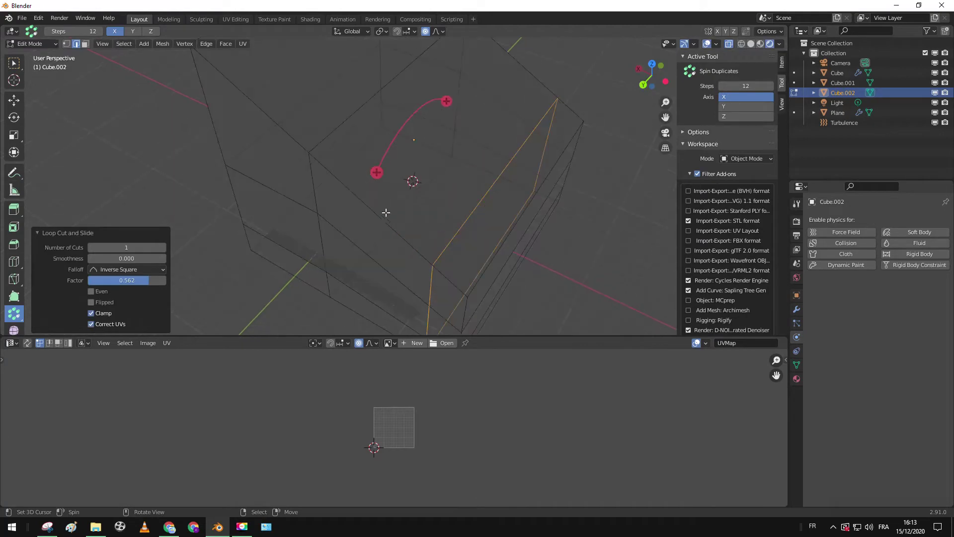
key(ctrl+r)
scroll(449, 176, up, 1)
click(449, 176)
right_click(449, 176)
middle_drag(449, 176, 391, 175)
key(s)
key(y)
click(515, 154)
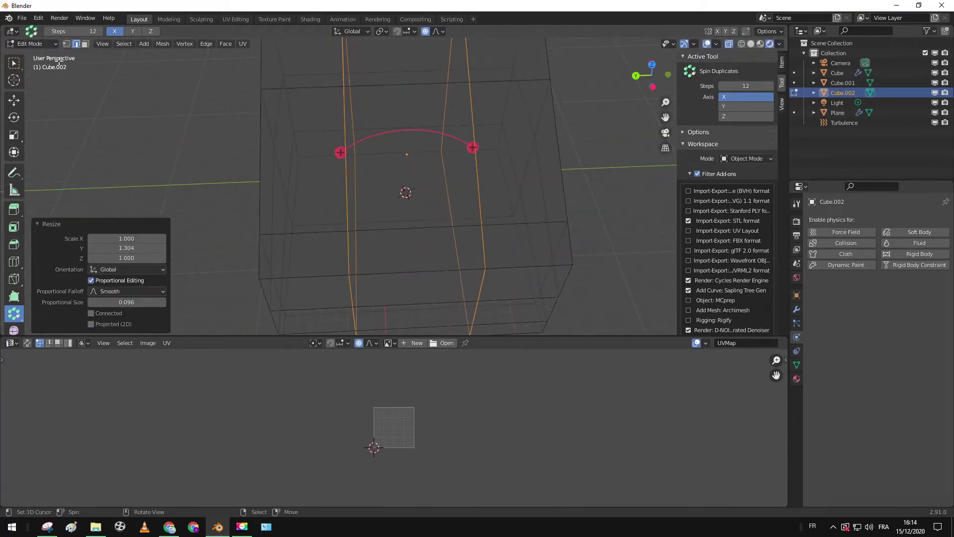
click(84, 44)
right_click(418, 154)
middle_drag(418, 154, 486, 121)
shift+right_click(330, 192)
middle_drag(330, 192, 370, 195)
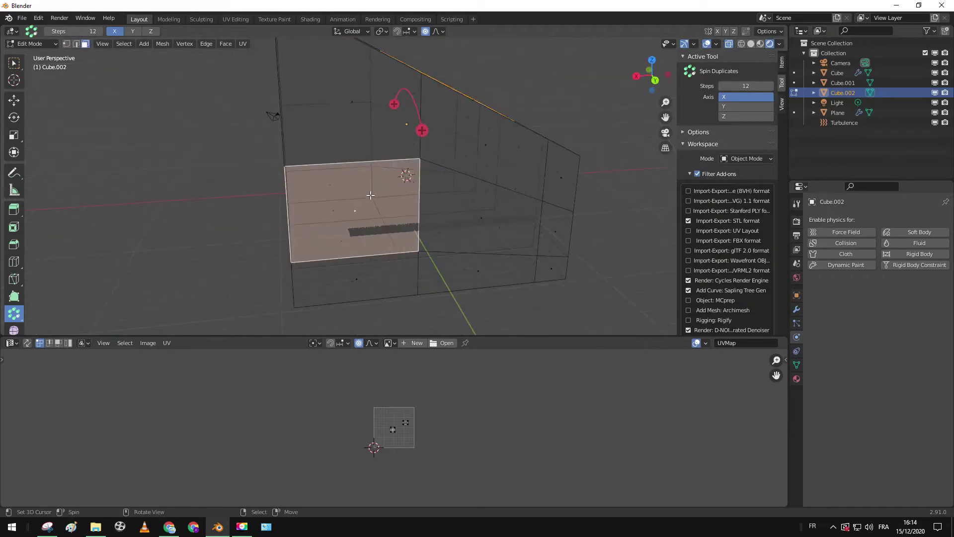
Add a vertical loop cut near the box's tall end and shift the window face's vertical edges about -2.9 m along X
key(ctrl+r)
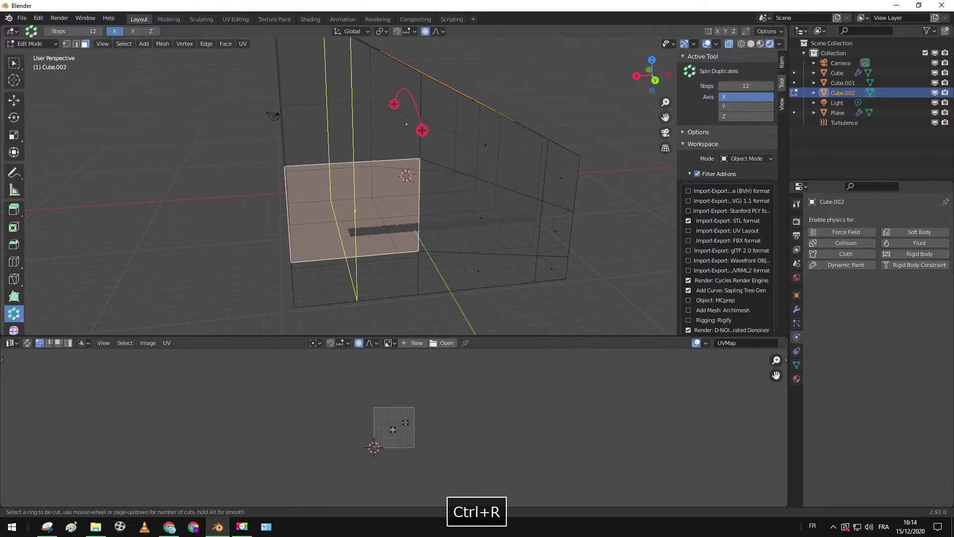
click(303, 162)
click(247, 166)
right_click(423, 188)
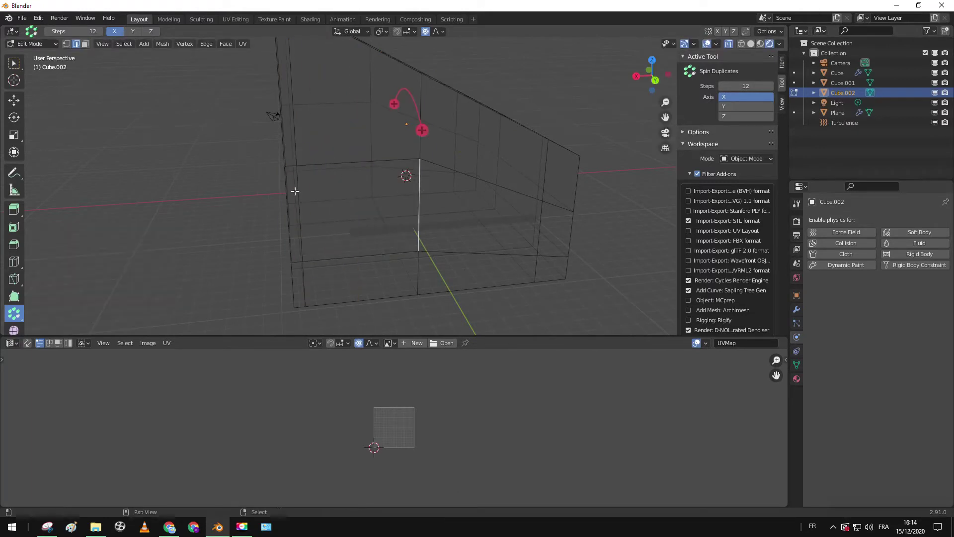
key(g)
key(x)
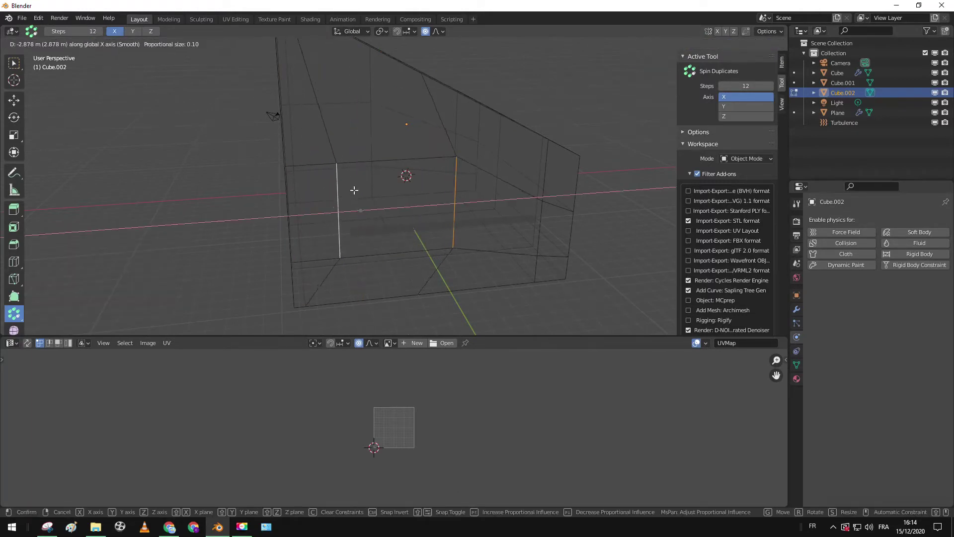
click(354, 190)
Delete the window face in the wall and the central roof face, and return to Object Mode
click(408, 213)
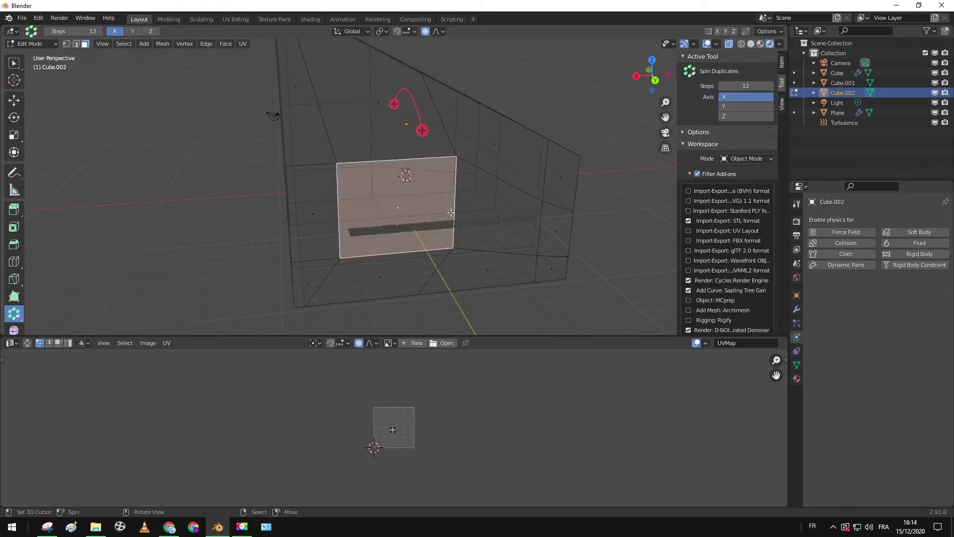
middle_drag(408, 213, 564, 215)
shift+click(449, 107)
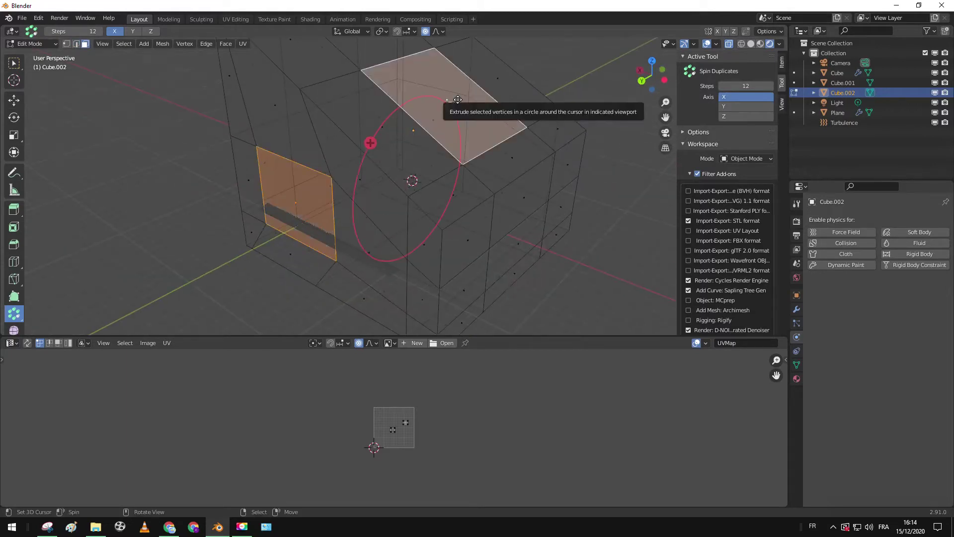
key(Delete)
click(437, 118)
key(Tab)
Raise the box along Z and scale it up by 1.257
middle_drag(416, 155, 464, 184)
key(g)
key(z)
click(462, 90)
middle_drag(463, 91, 443, 255)
key(s)
click(507, 282)
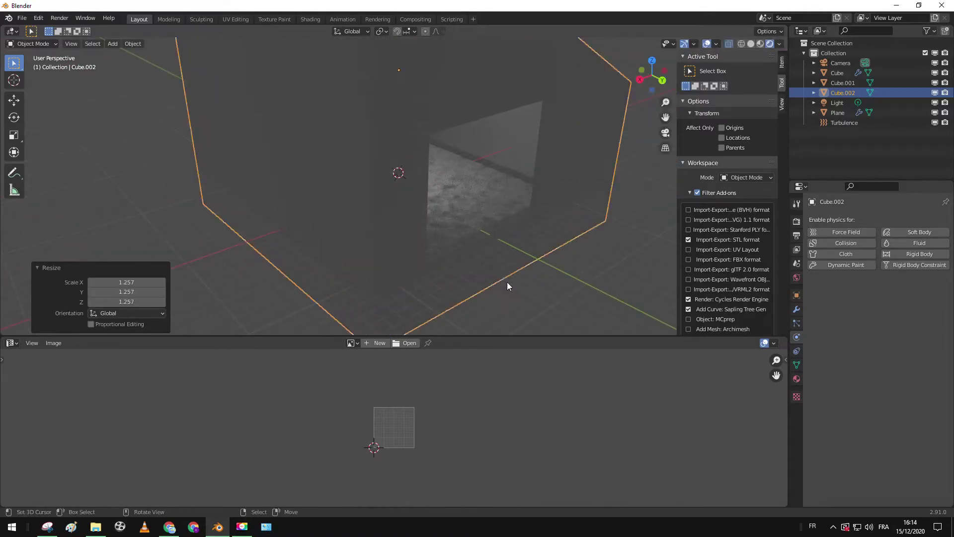
Raise the enlarged box about 3.5 m more along Z to bring its floor up towards the grass
key(g)
key(z)
click(459, 137)
middle_drag(459, 136, 504, 195)
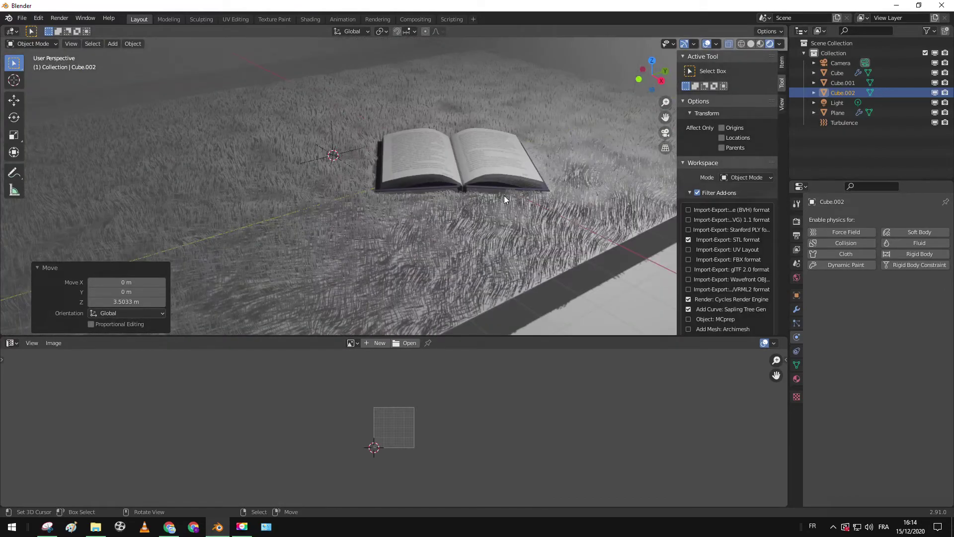
Scale the grass plane by 0.977
click(517, 242)
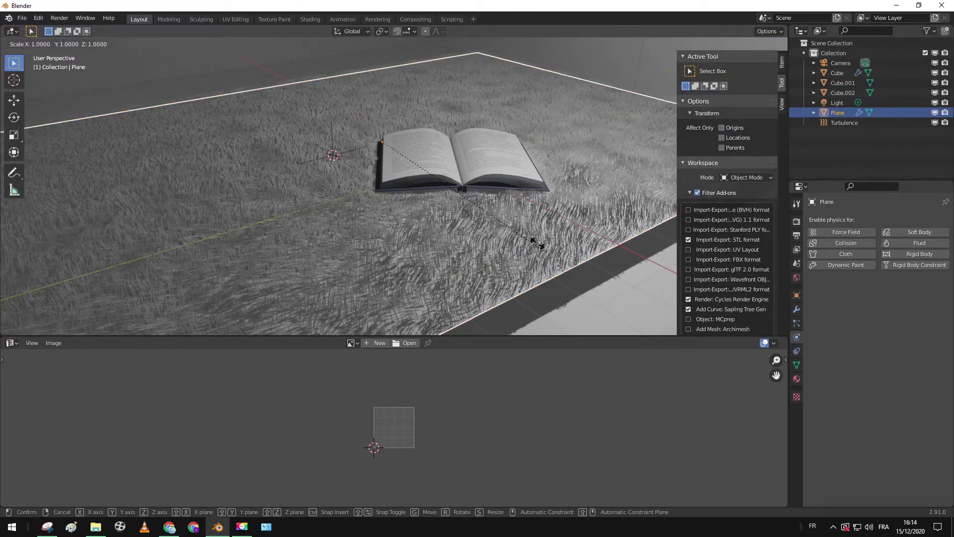
click(538, 244)
scroll(538, 244, up, 3)
key(s)
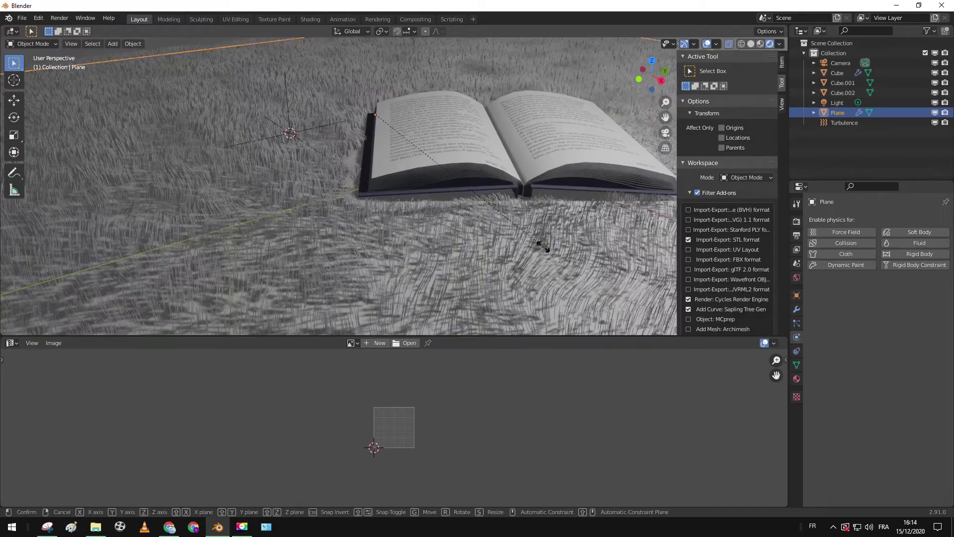
click(493, 221)
mouse_move(494, 221)
middle_down()
mouse_move(519, 258)
mouse_move(494, 260)
mouse_move(485, 218)
middle_up()
scroll(494, 260, down, 4)
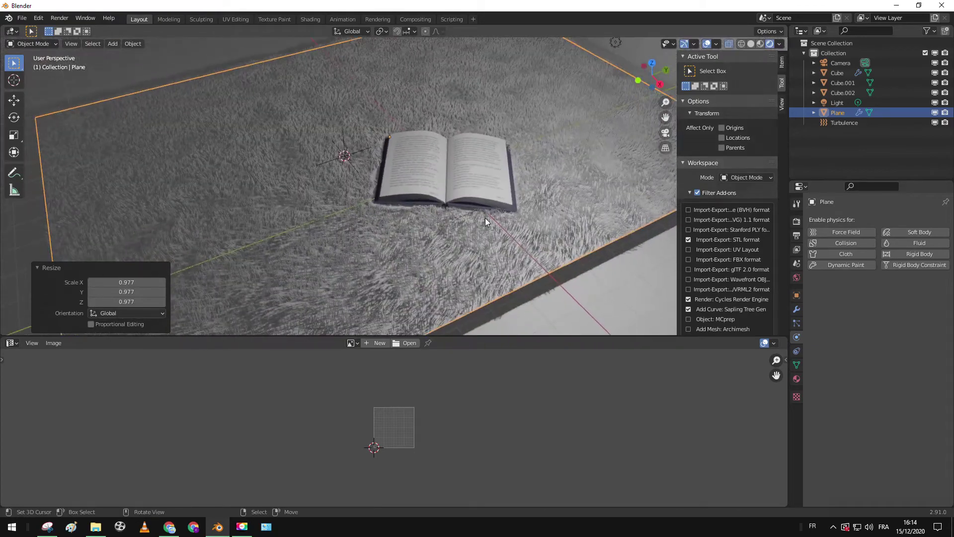
Subdivide the whole grass plane in Edit Mode with 10 cuts and a fractal of 0.120
key(KP_0)
click(577, 303)
click(565, 231)
scroll(523, 222, down, 2)
middle_drag(523, 222, 529, 217)
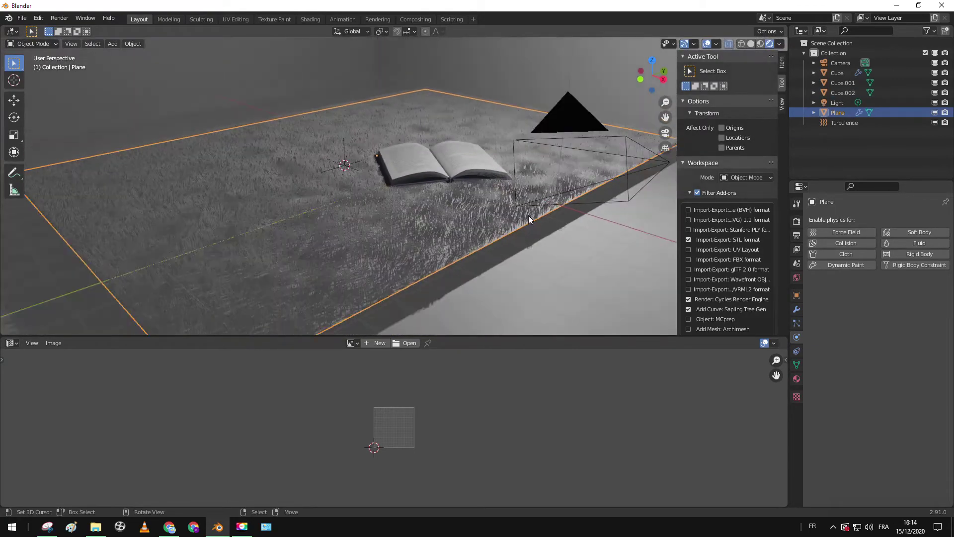
key(Tab)
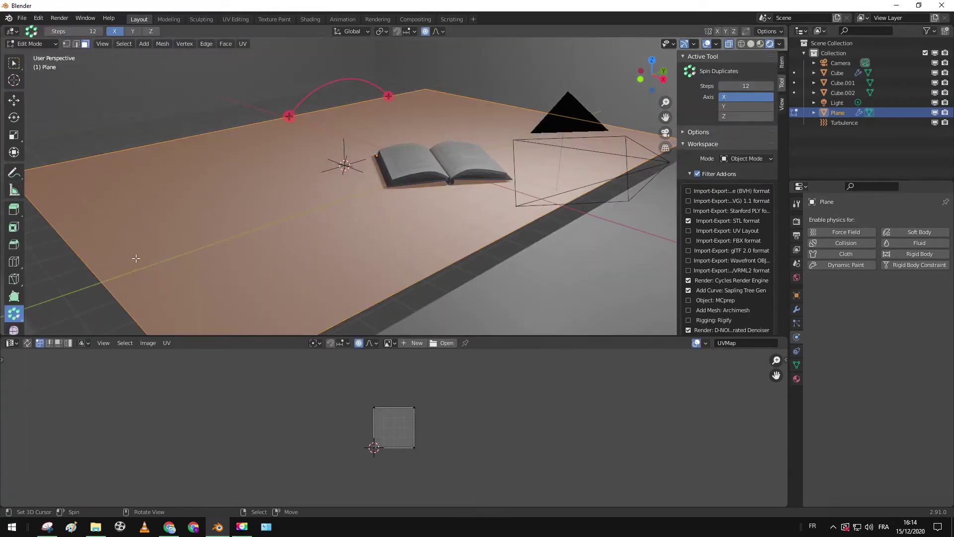
key(a)
key(z)
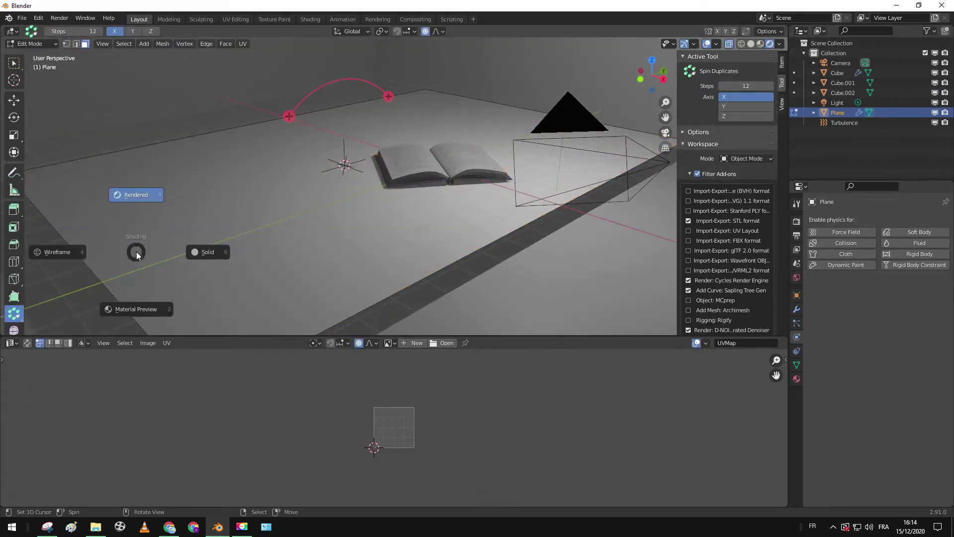
key(Escape)
right_click(163, 241)
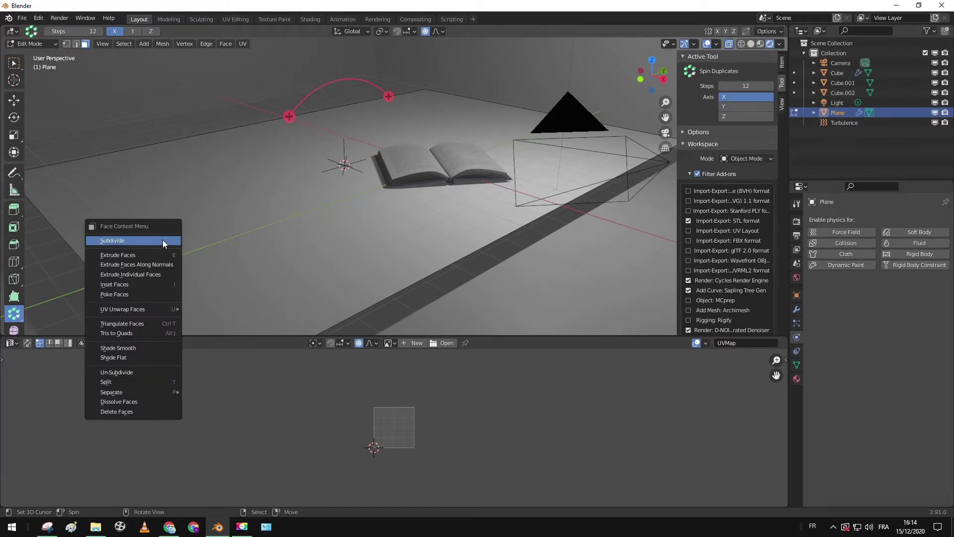
click(163, 240)
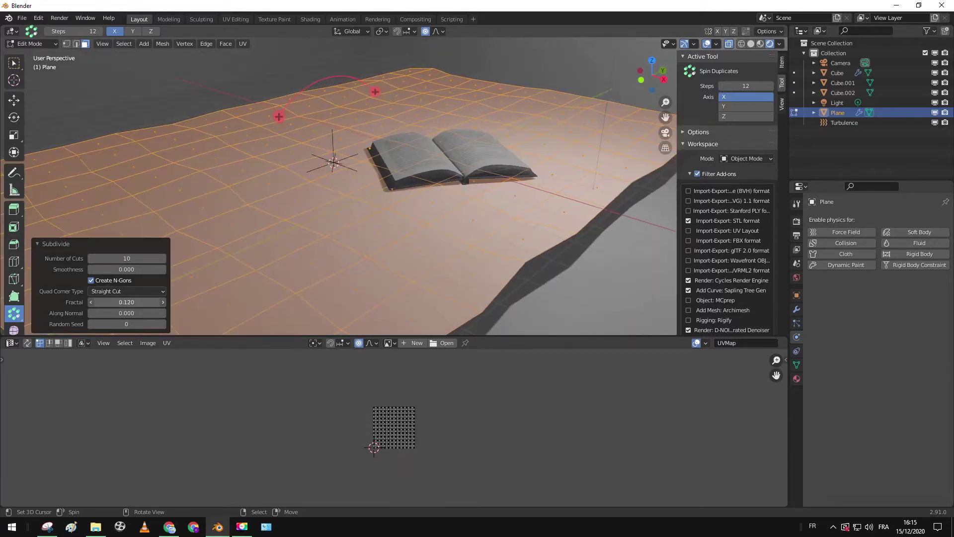
Reduce the subdivision's fractal to 0.060 and its number of cuts to 9
drag(126, 302, 113, 302)
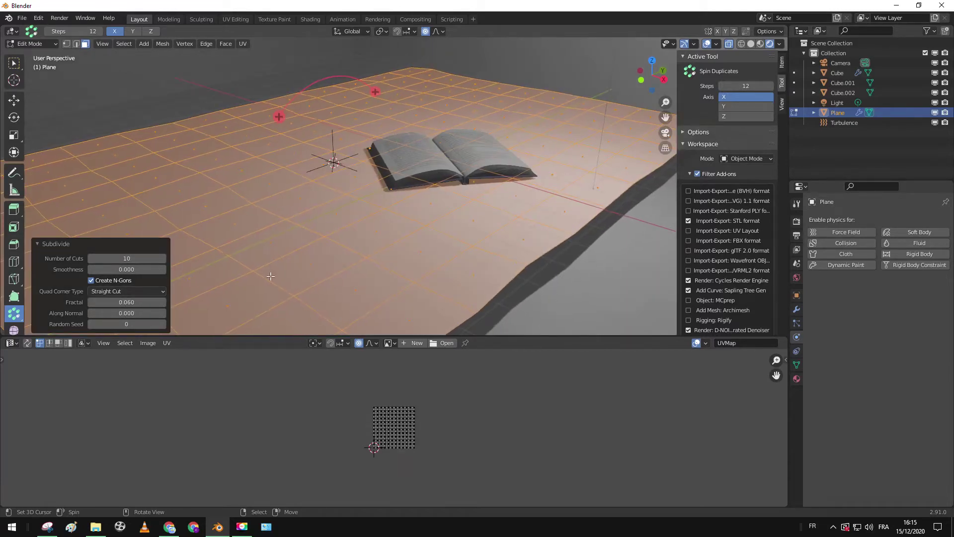
scroll(271, 276, down, 2)
scroll(494, 273, down, 1)
scroll(469, 253, up, 2)
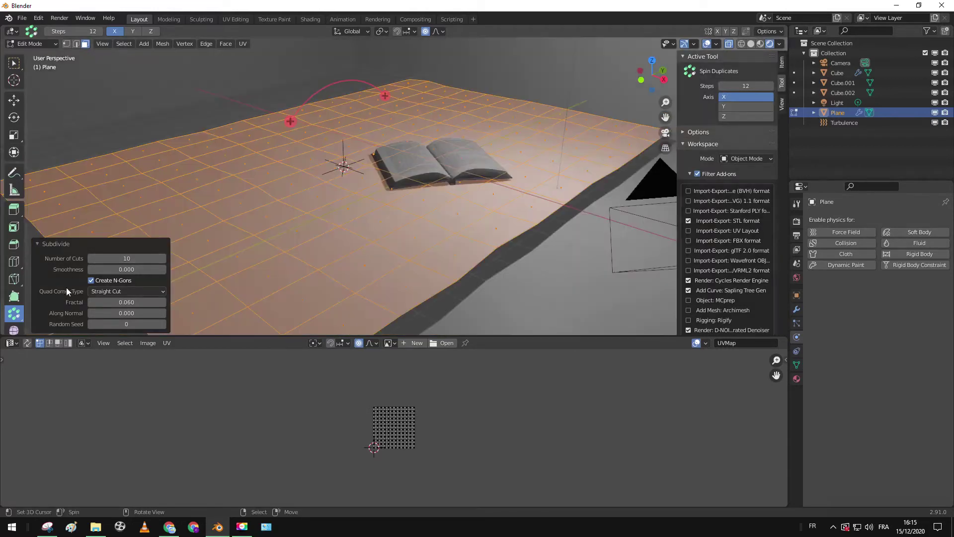
click(93, 256)
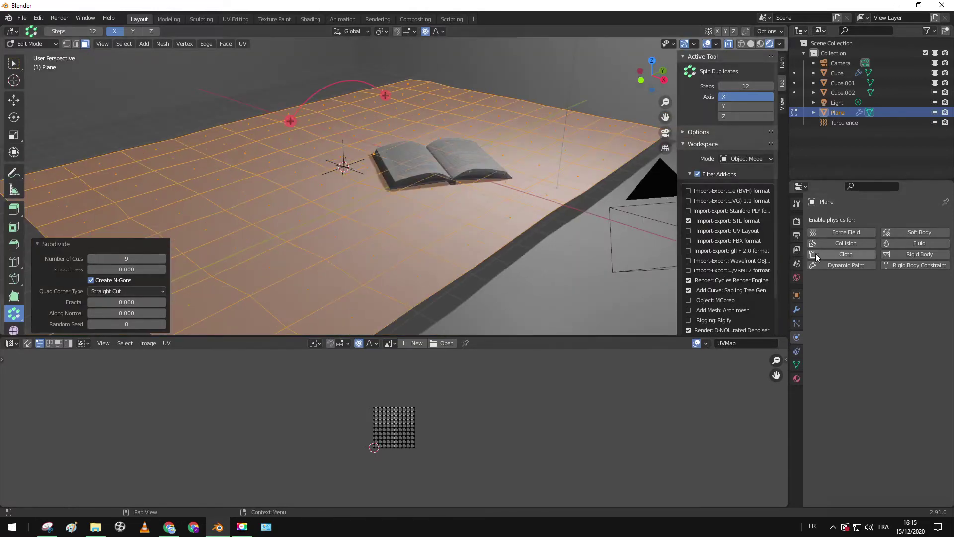
Add a Subdivision Surface modifier to the grass plane and return to Object Mode
click(797, 310)
click(850, 220)
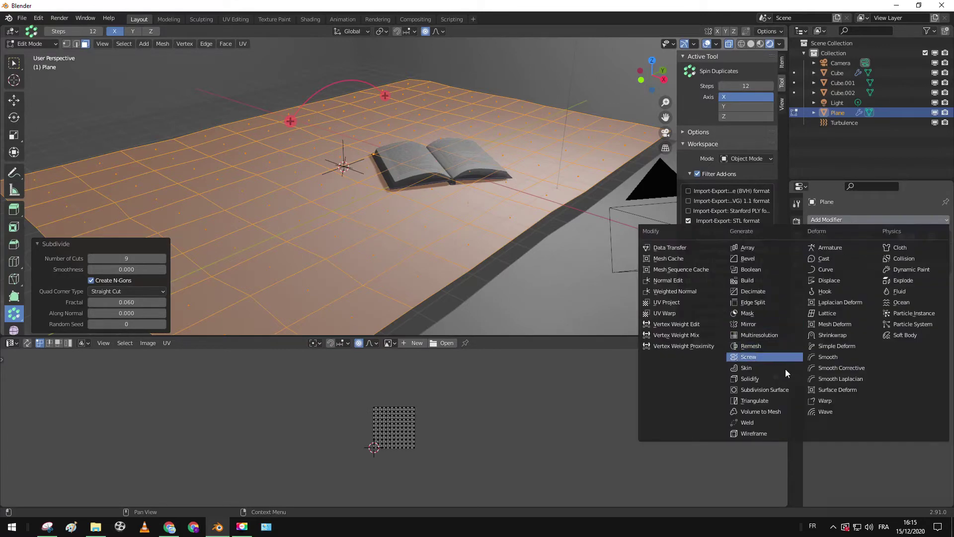
click(783, 389)
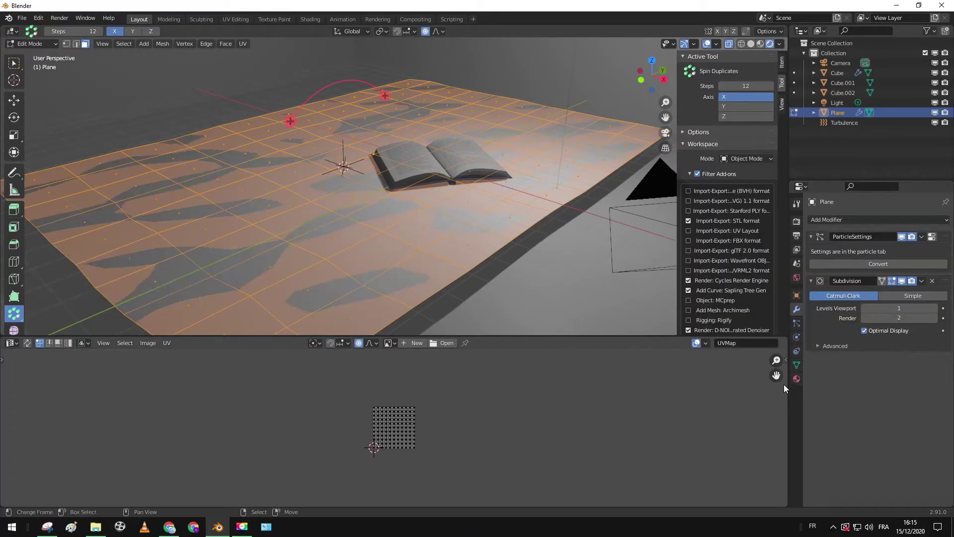
click(864, 318)
middle_drag(494, 262, 494, 249)
key(Tab)
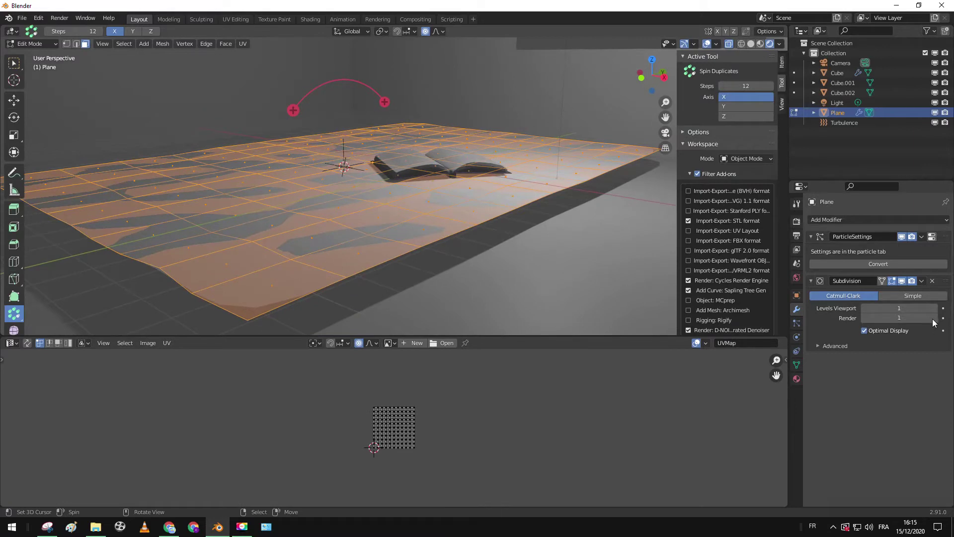
key(Tab)
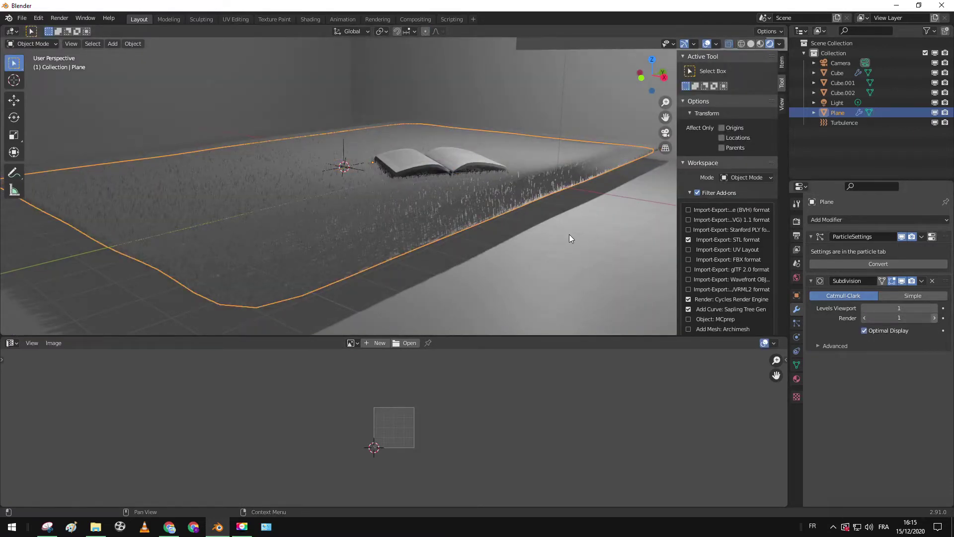
Enter Particle Edit on the grass plane and comb the hairs outward along the book's front edge with the Comb brush
scroll(573, 234, up, 4)
middle_drag(574, 234, 587, 256)
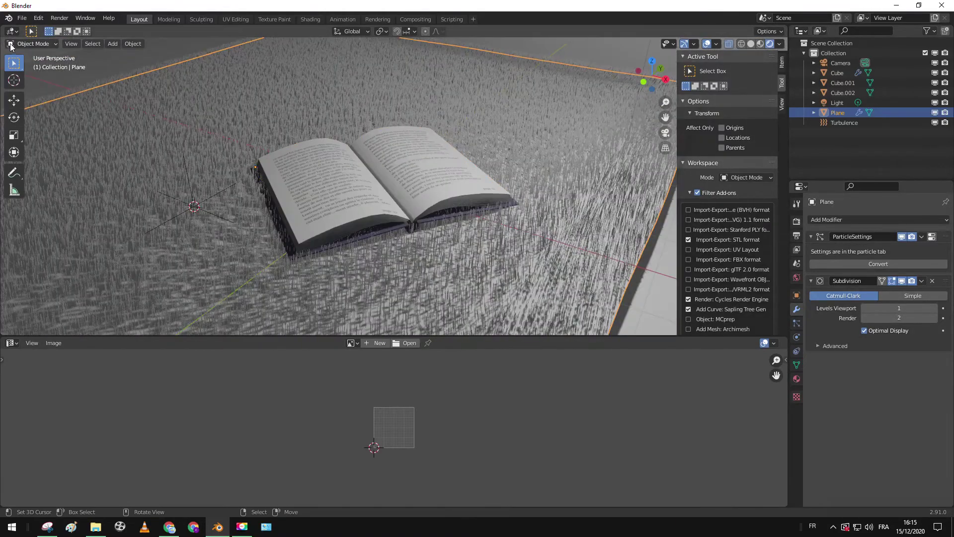
click(31, 44)
click(36, 120)
scroll(278, 204, up, 3)
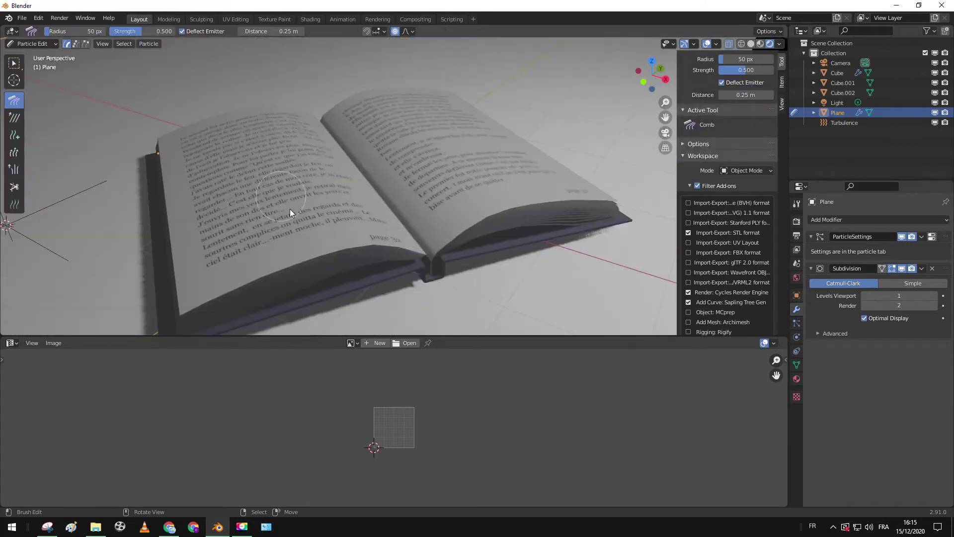
shift+middle_drag(253, 224, 262, 157)
scroll(301, 177, down, 3)
scroll(306, 177, down, 3)
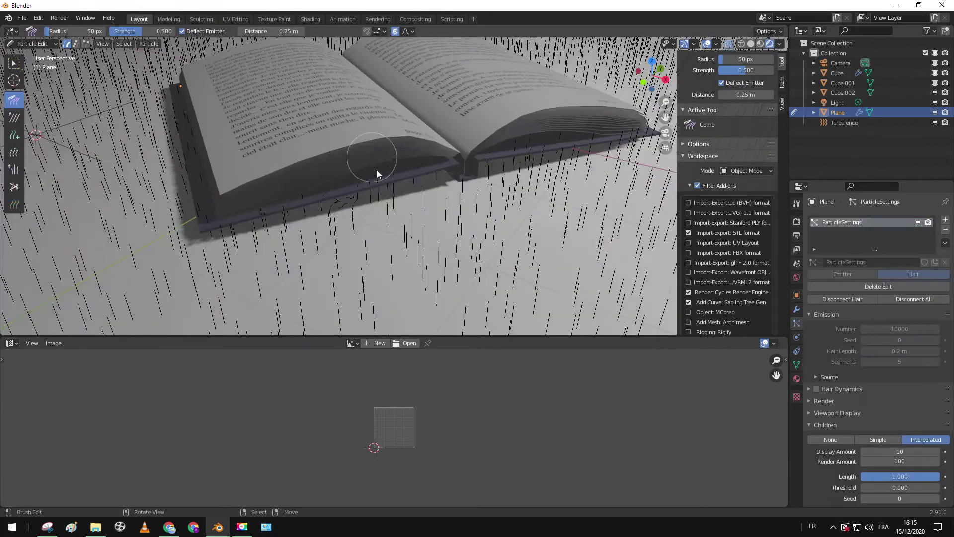
middle_drag(377, 170, 370, 180)
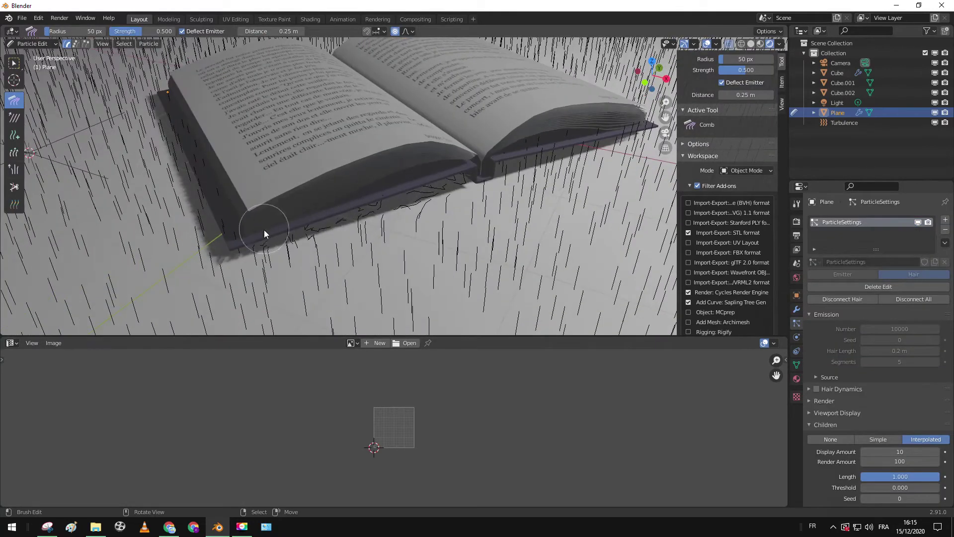
Comb the grass hairs away from the book's remaining sides, working all the way around the cover
middle_drag(165, 132, 279, 157)
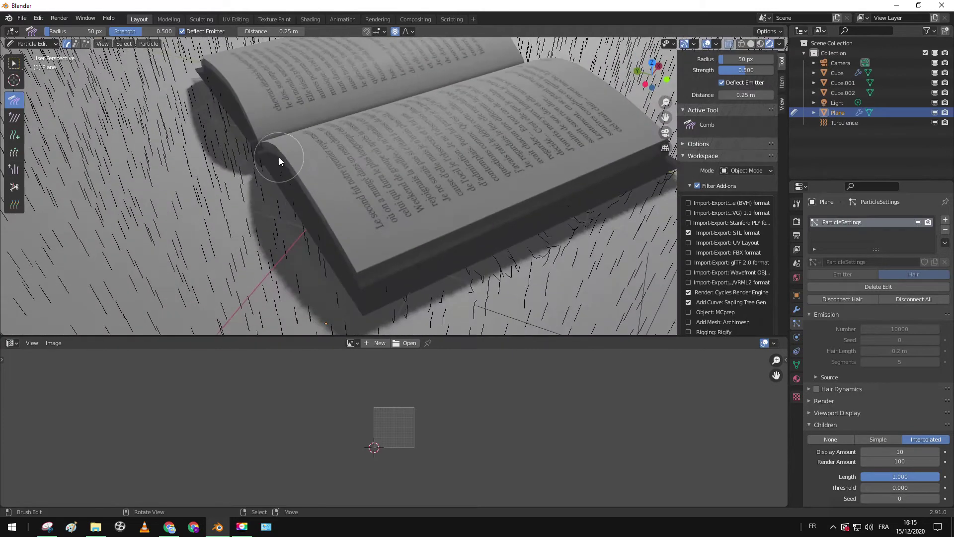
middle_drag(428, 268, 373, 193)
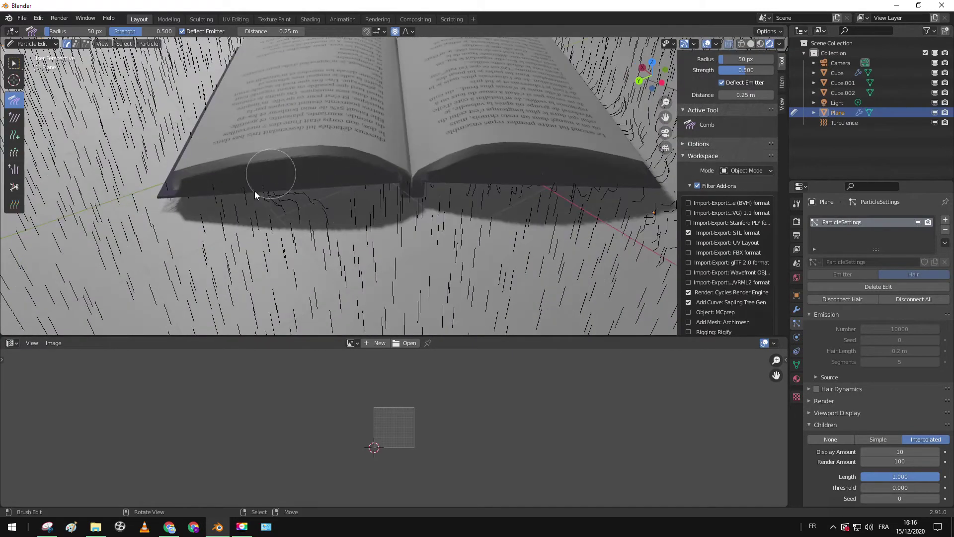
middle_drag(171, 189, 263, 190)
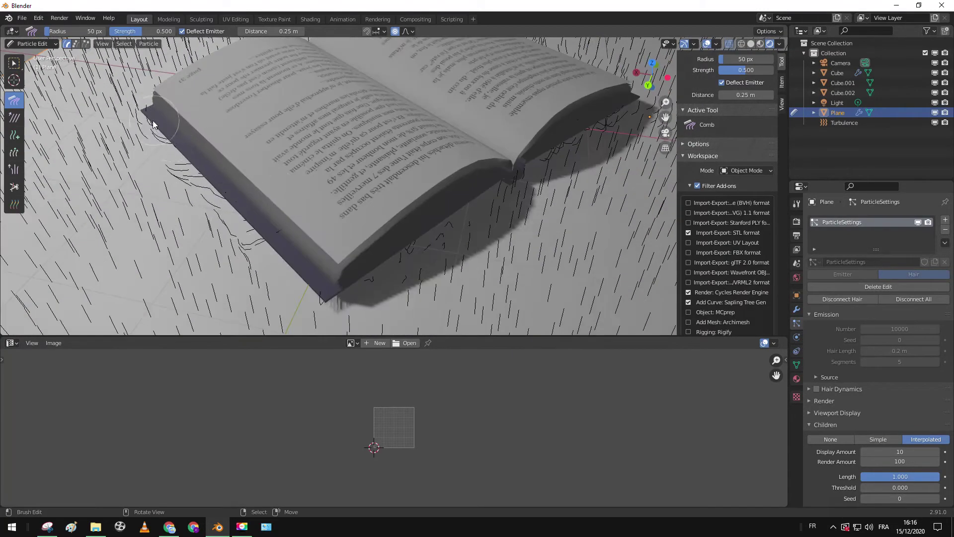
middle_drag(285, 213, 416, 272)
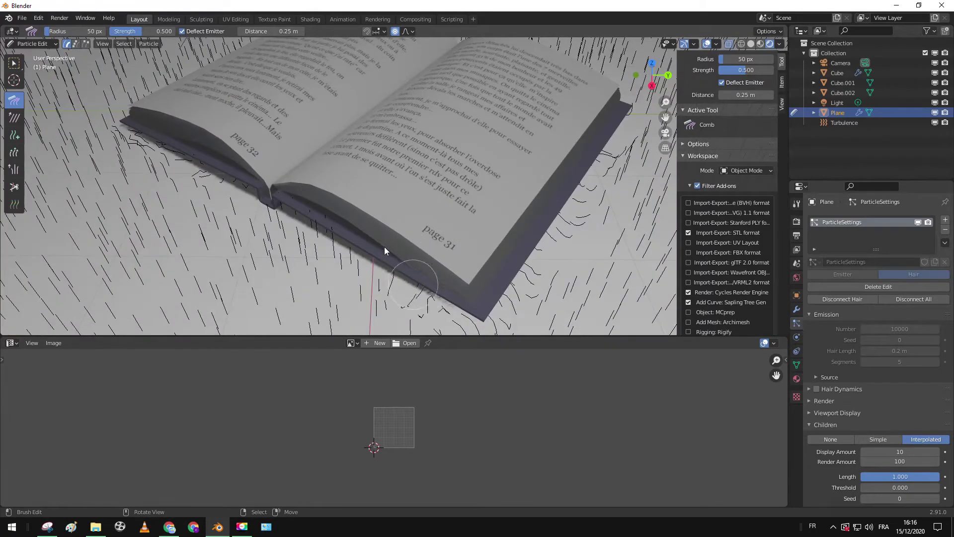
middle_drag(277, 207, 334, 224)
middle_drag(208, 246, 424, 180)
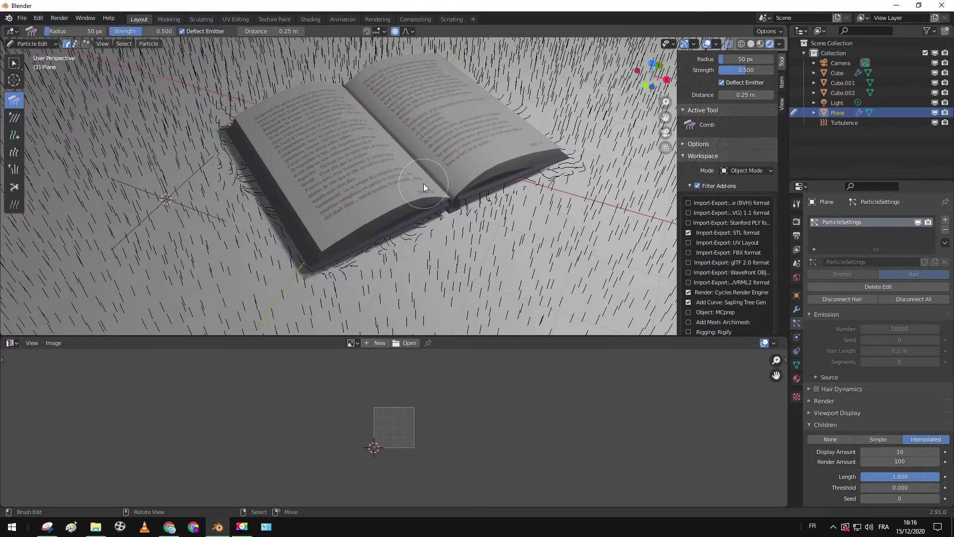
Return to Object Mode and examine the combed grass around the book for hairs poking through the cover
key(ctrl+Tab)
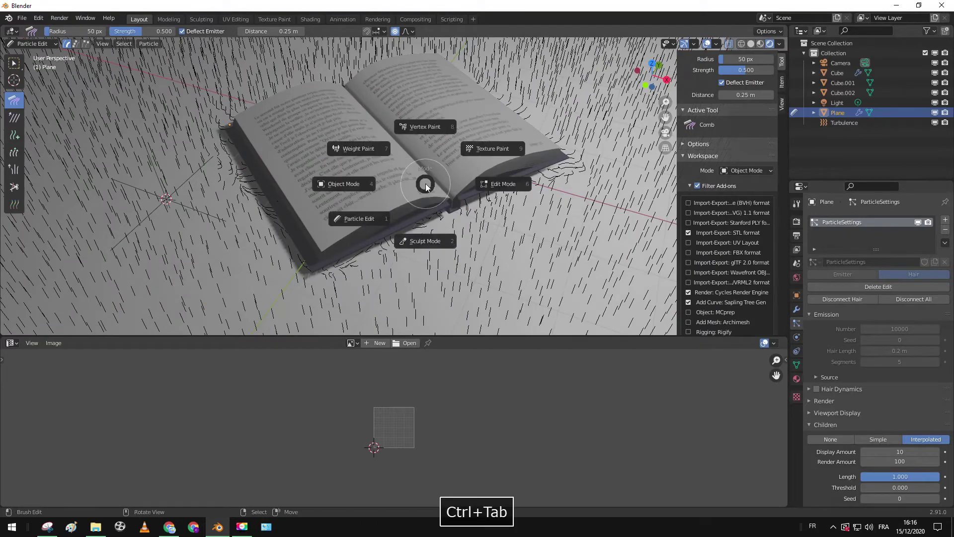
click(356, 183)
middle_drag(364, 195, 286, 211)
scroll(186, 175, down, 3)
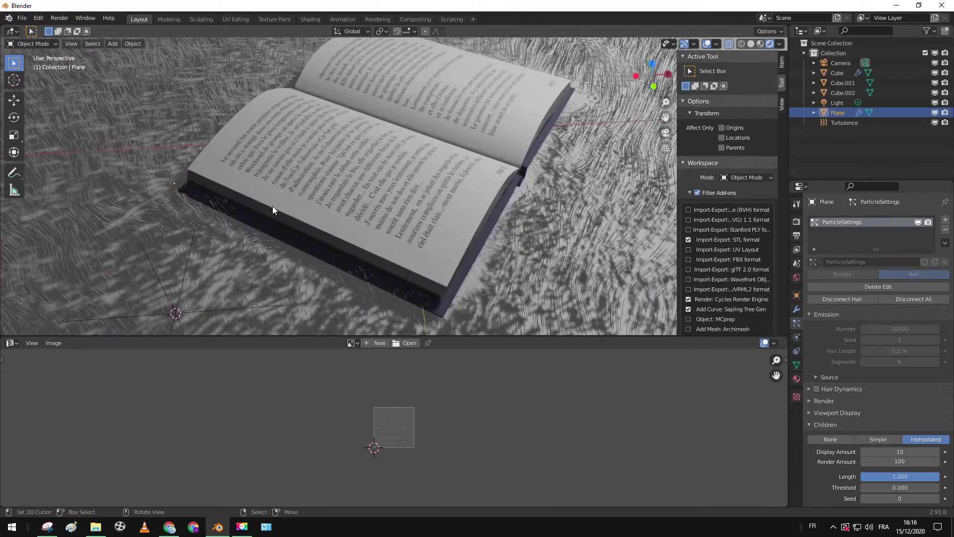
middle_drag(413, 212, 396, 199)
middle_drag(196, 161, 228, 169)
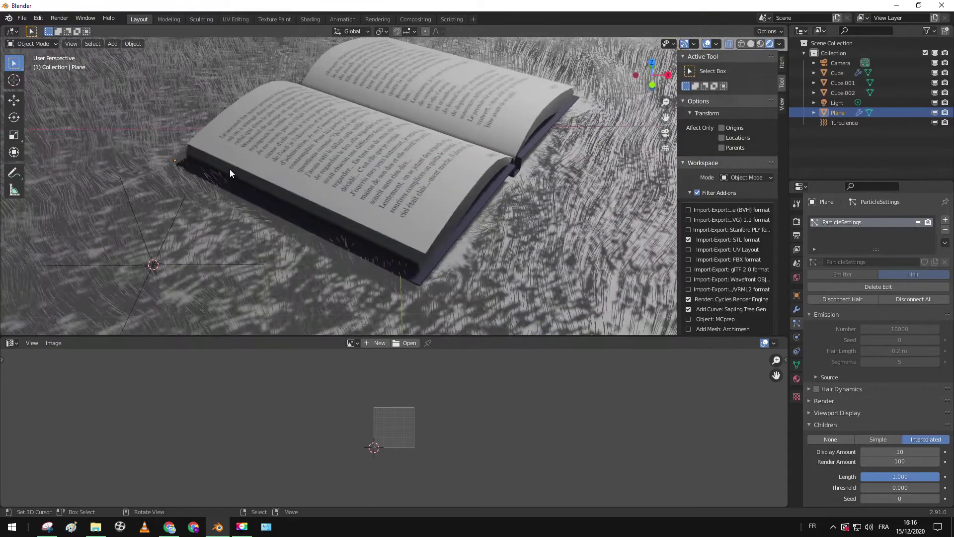
Comb the hairs along the left page's outer long side in Particle Edit and return to Object Mode
key(ctrl+Tab)
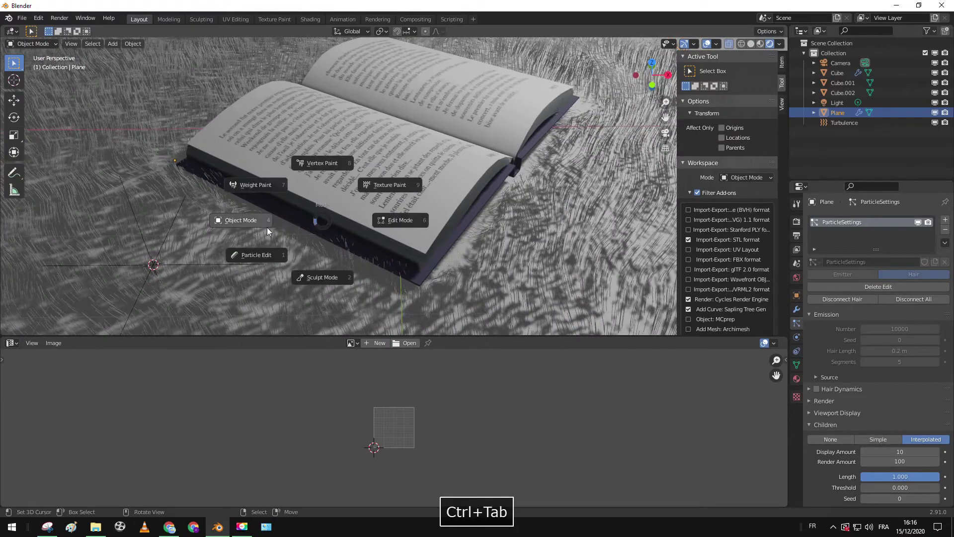
click(272, 256)
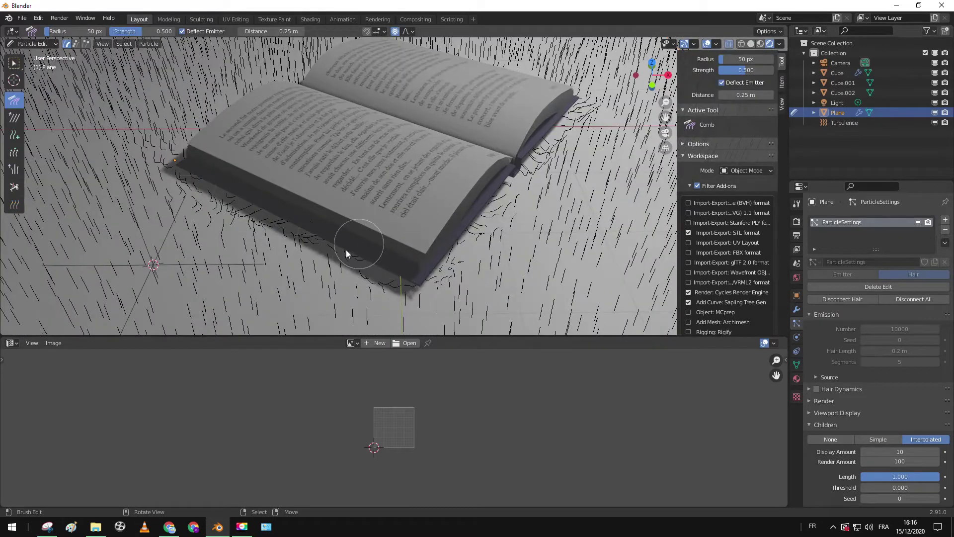
key(ctrl+Tab)
click(169, 173)
middle_drag(99, 202, 121, 190)
scroll(121, 190, up, 3)
Comb the stray hairs away from the cover corner beside the first line of the left page, checking in Object Mode
key(ctrl+Tab)
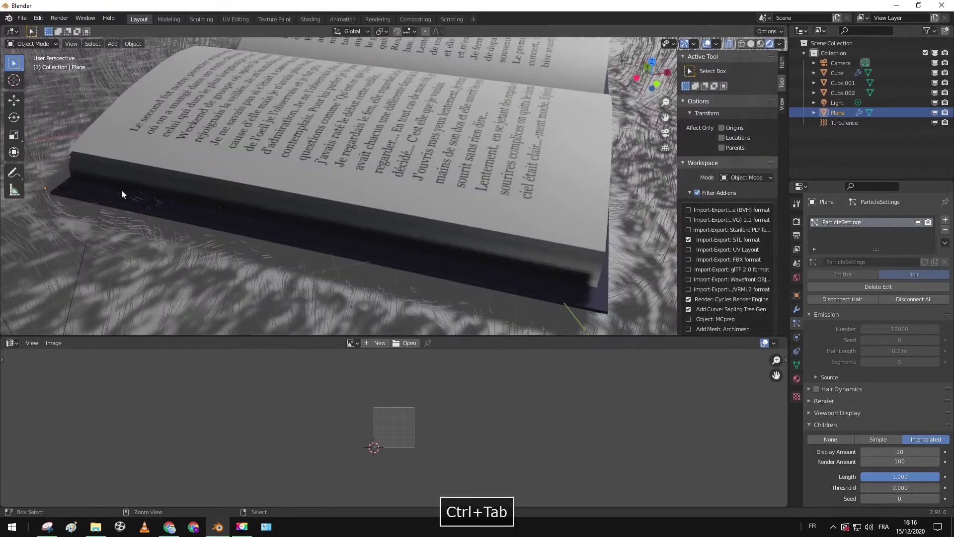
click(79, 224)
key(ctrl+Tab)
click(95, 212)
key(ctrl+Tab)
click(82, 228)
key(ctrl+Tab)
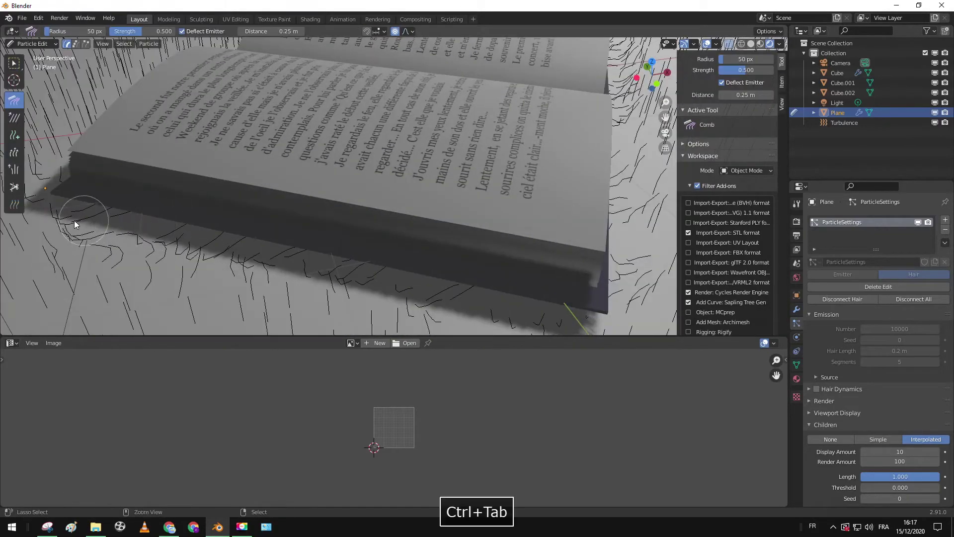
click(72, 219)
Comb the remaining hairs off the cover along the left page's outer edge, finishing in Object Mode
shift+middle_drag(119, 217, 193, 221)
key(ctrl+Tab)
click(161, 237)
key(ctrl+Tab)
click(193, 227)
middle_drag(253, 229, 287, 228)
scroll(286, 228, up, 4)
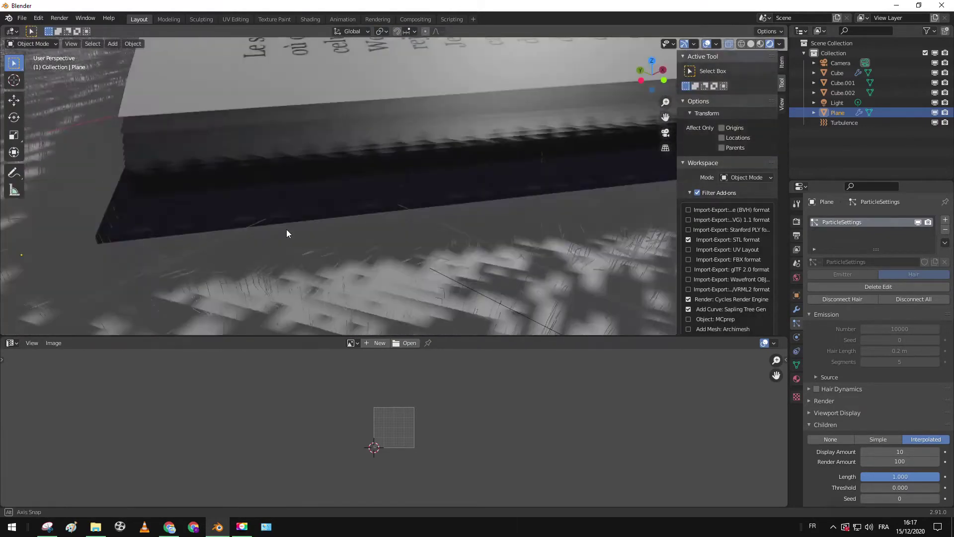
scroll(287, 230, down, 4)
key(ctrl+Tab)
click(274, 246)
key(ctrl+Tab)
click(323, 199)
From the camera view, raise the room box about 0.61 m along Z towards the grass plane
middle_drag(323, 198, 395, 197)
scroll(385, 189, down, 6)
scroll(390, 188, up, 5)
key(KP_0)
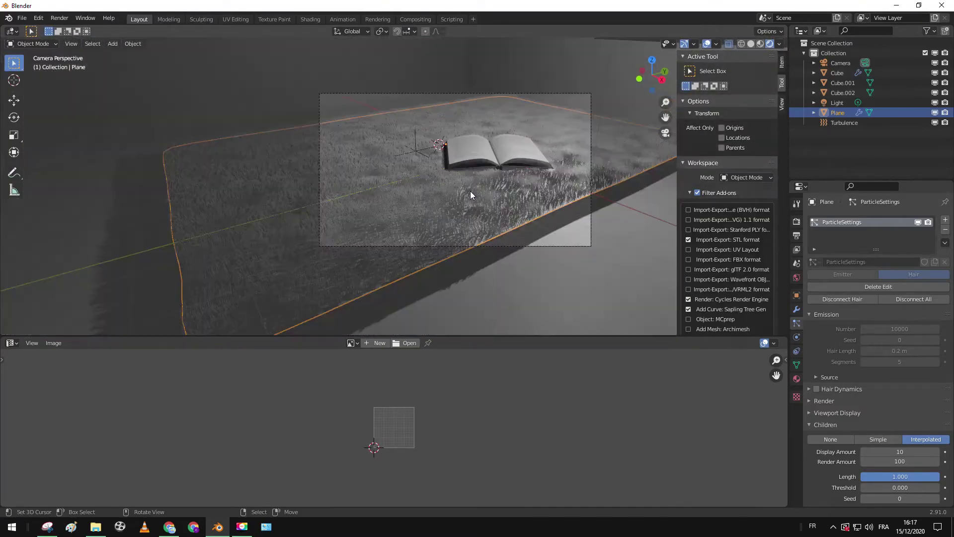
click(568, 240)
key(g)
key(z)
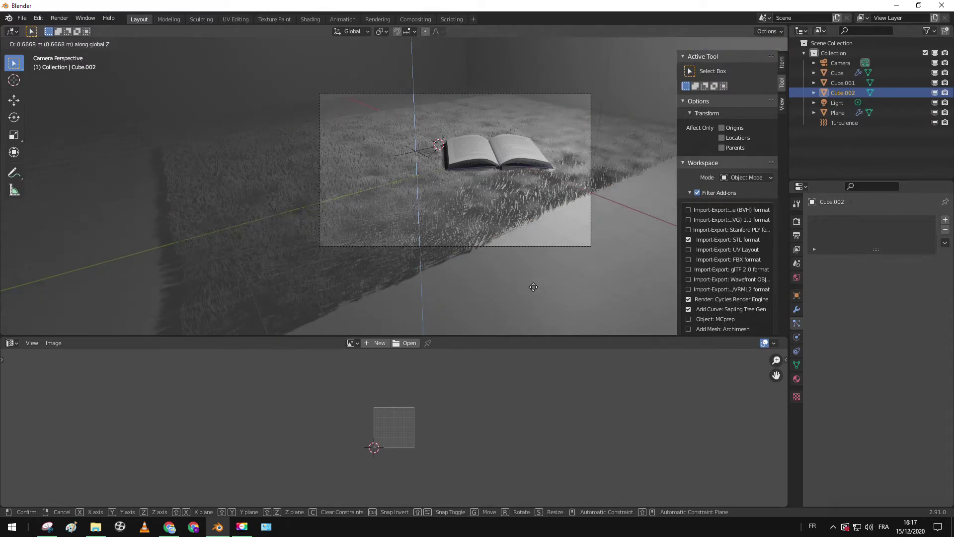
click(535, 309)
middle_drag(536, 308, 536, 293)
scroll(533, 290, up, 4)
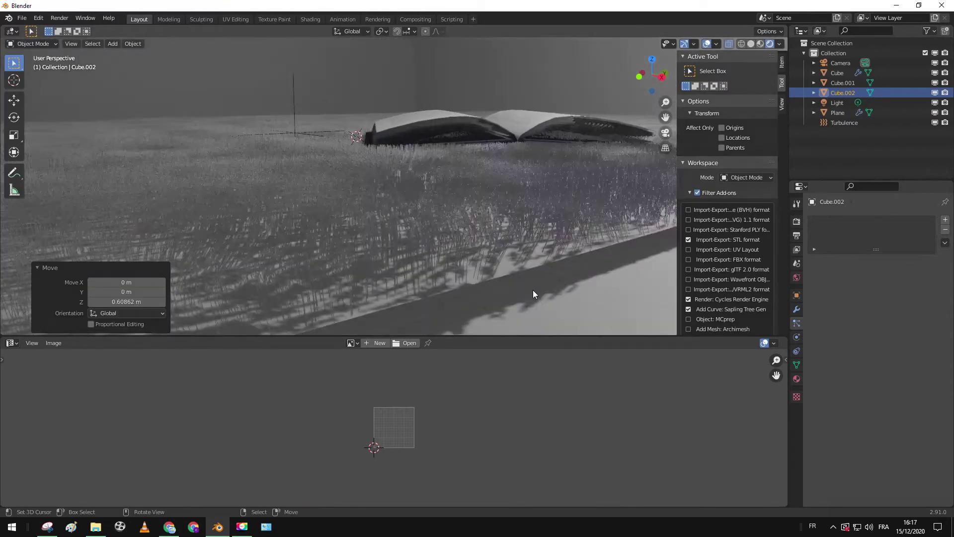
Add a Solidify modifier to the grass plane and set its thickness to 0.005 m
click(505, 268)
click(797, 309)
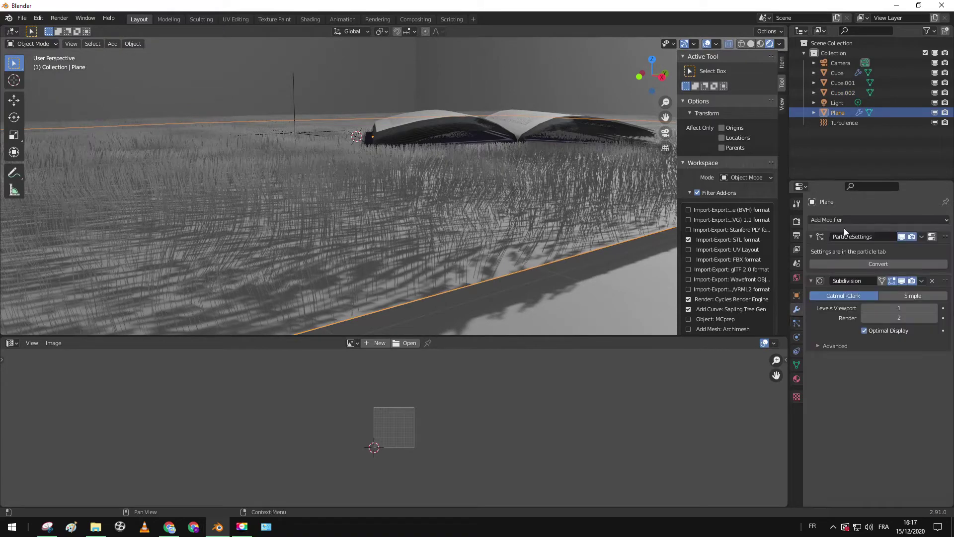
click(845, 219)
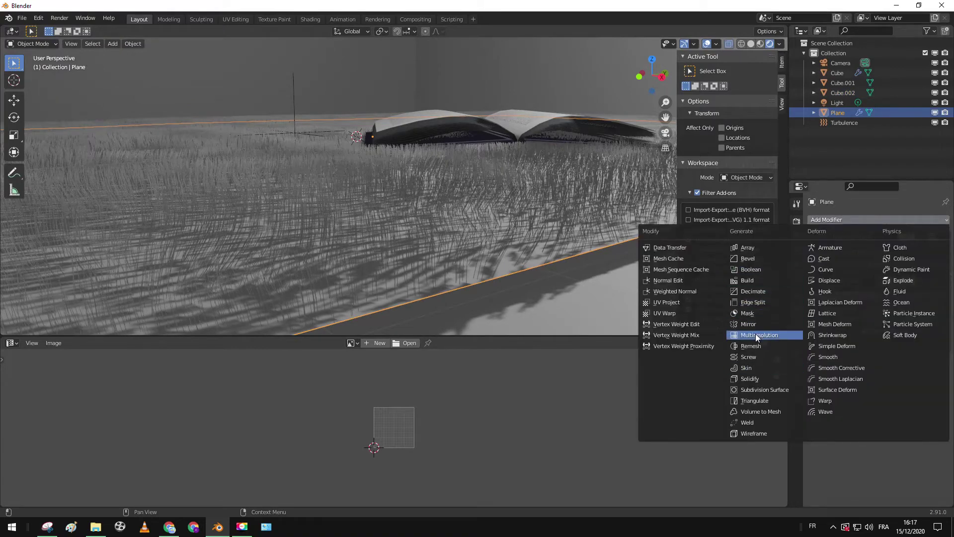
click(748, 379)
scroll(534, 291, up, 1)
mouse_move(533, 291)
middle_down()
mouse_move(528, 284)
mouse_move(540, 290)
middle_up()
click(877, 388)
click(877, 387)
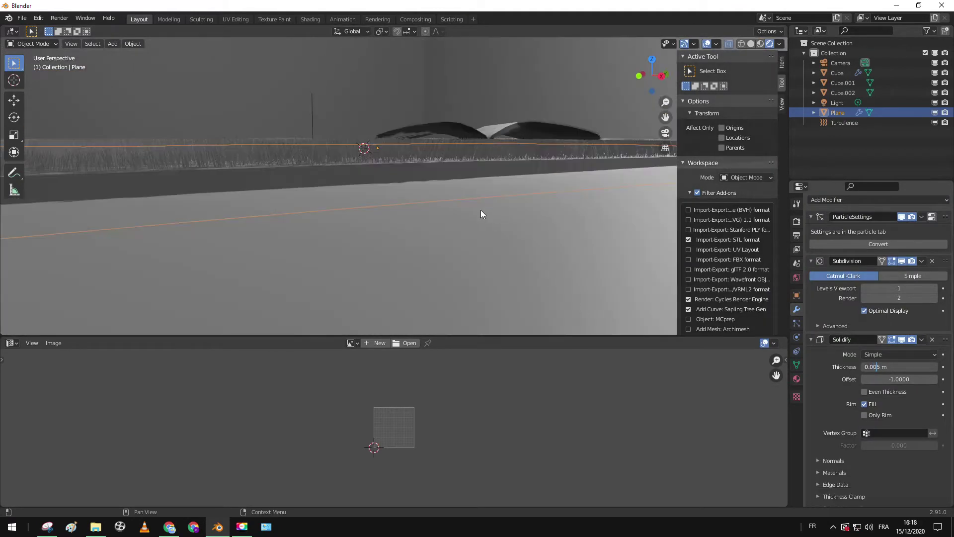
key(Return)
middle_drag(478, 213, 505, 216)
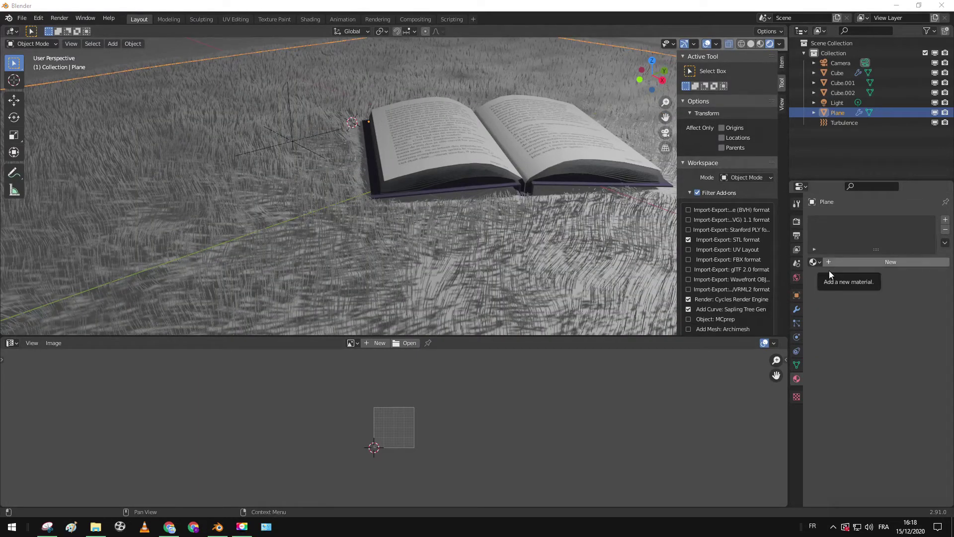
Create a new material for the grass plane and give it a pale lavender base color
click(876, 261)
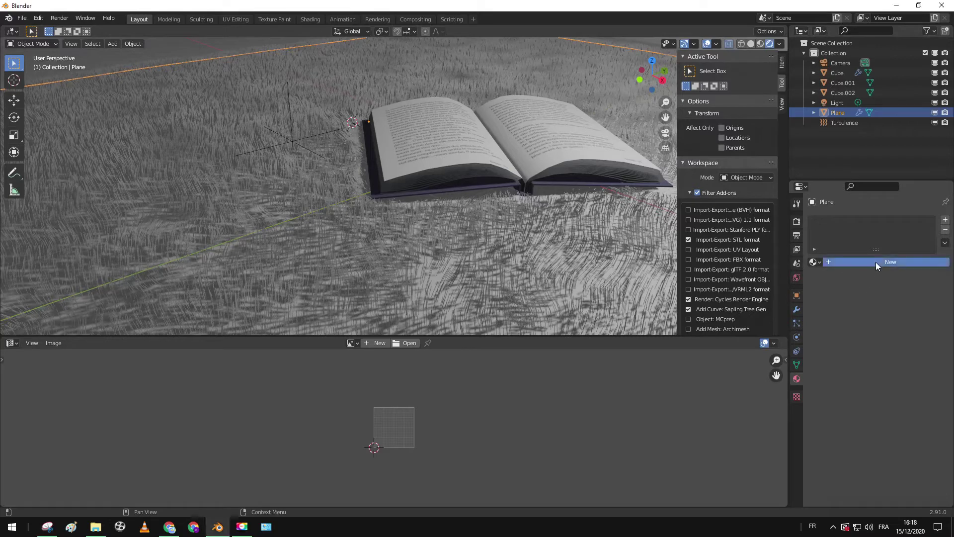
click(895, 364)
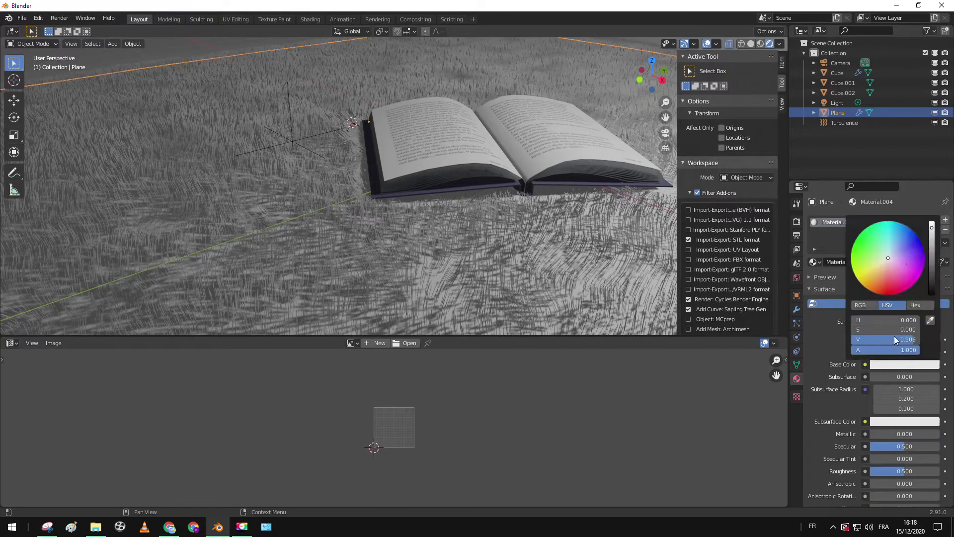
click(900, 252)
middle_drag(501, 209, 459, 230)
click(902, 366)
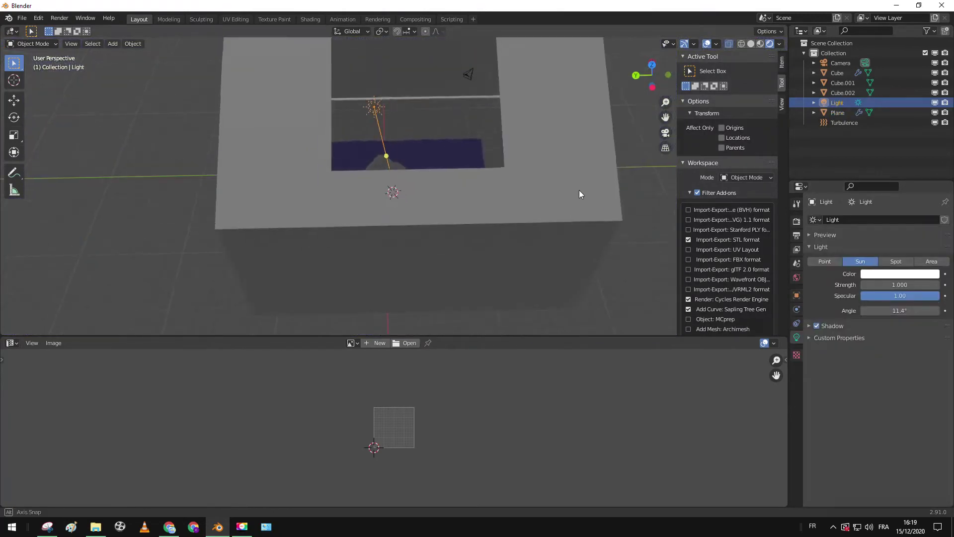
Rotate the sun light above the room from several view angles, including about the X axis, to redirect its light
middle_drag(579, 194, 477, 234)
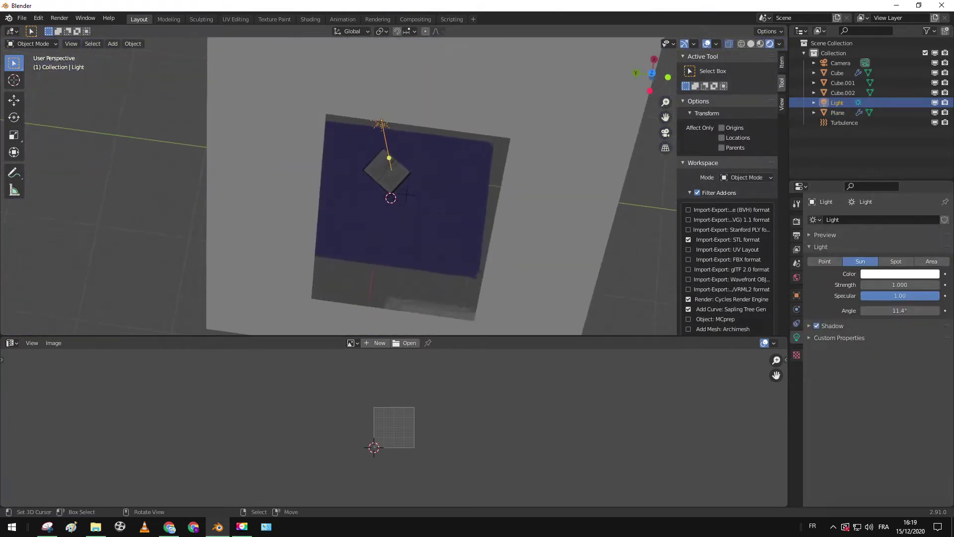
key(r)
click(580, 96)
middle_drag(459, 188, 428, 145)
key(r)
click(499, 113)
key(r)
key(x)
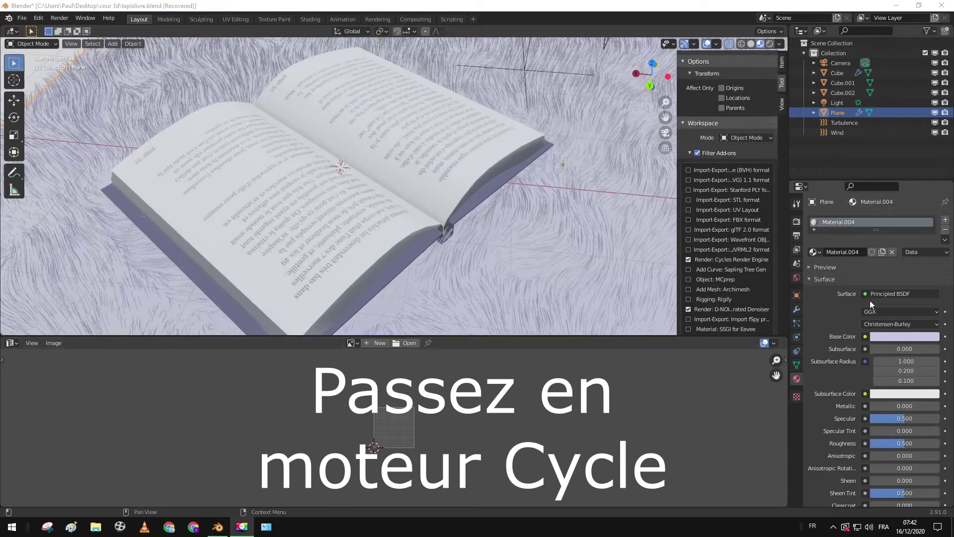
Change the grass plane material's surface shader to Hair BSDF
click(875, 294)
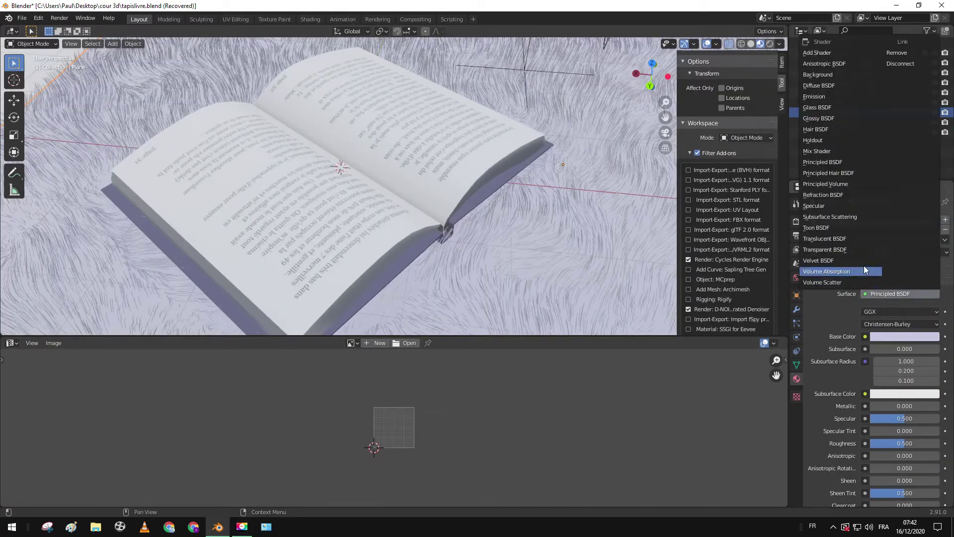
click(826, 128)
scroll(526, 256, down, 2)
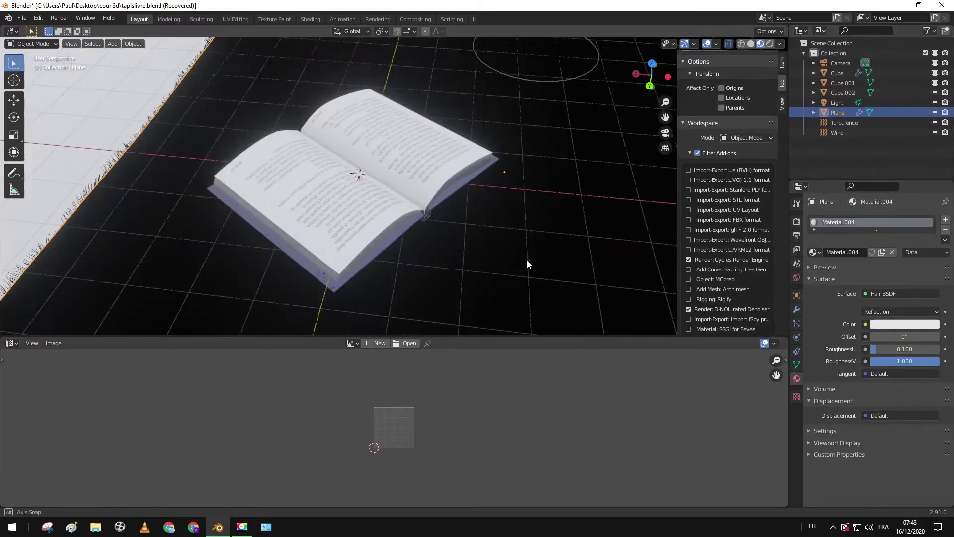
middle_drag(527, 259, 467, 244)
Set the Hair BSDF offset to 12.2° and RoughnessU to 0.852
mouse_move(904, 337)
mouse_down()
mouse_move(937, 337)
mouse_move(907, 349)
mouse_up()
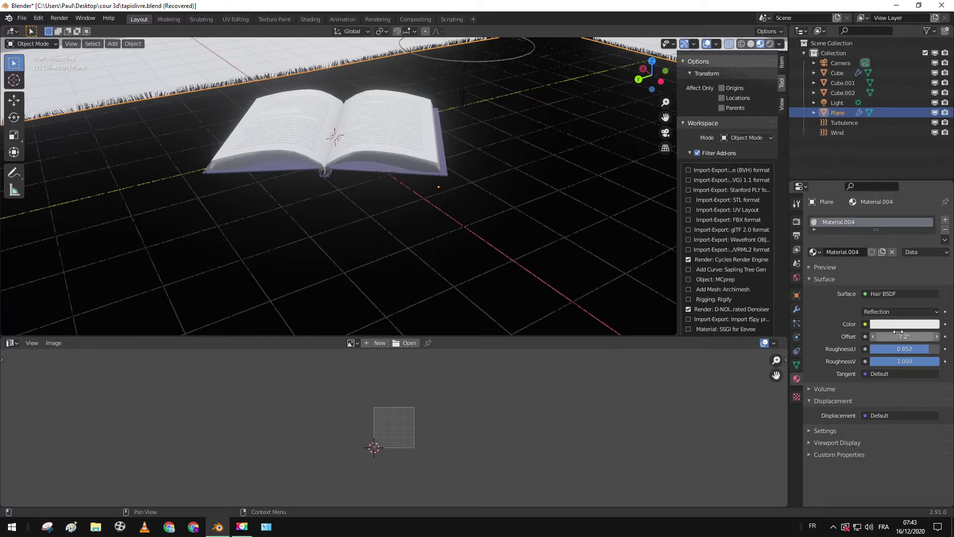
drag(902, 336, 910, 337)
middle_drag(440, 205, 536, 219)
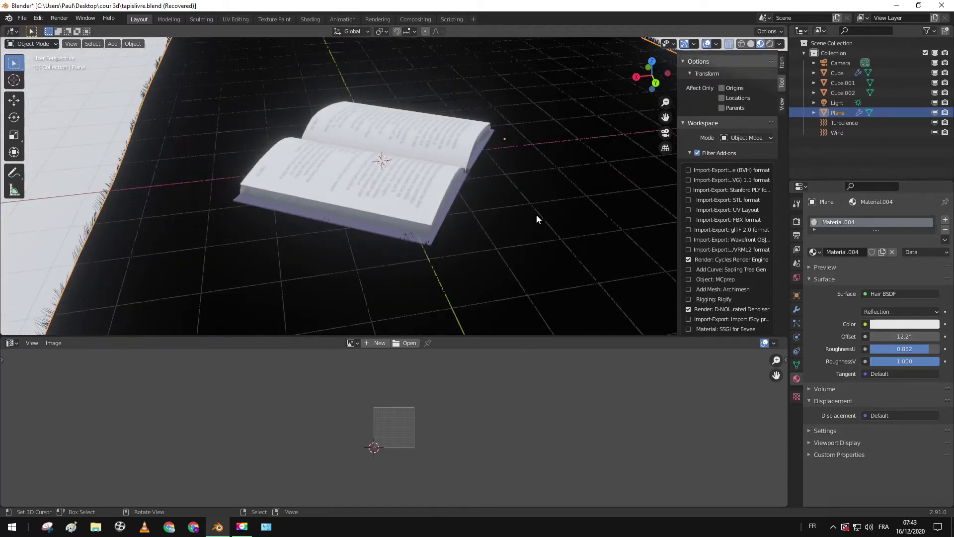
Run a test render from the camera view to examine the hair shading, stop it partway and close the render window
key(KP_0)
key(F12)
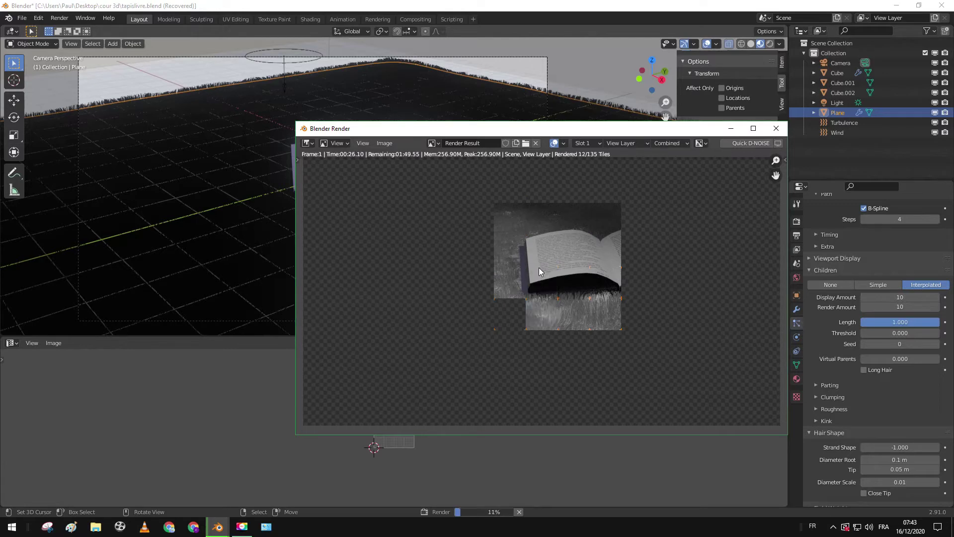
key(Escape)
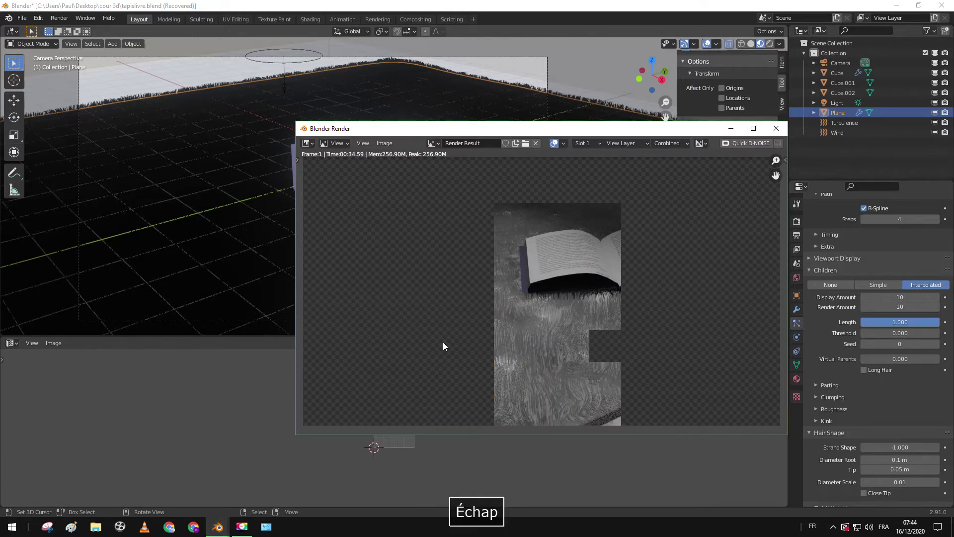
key(Escape)
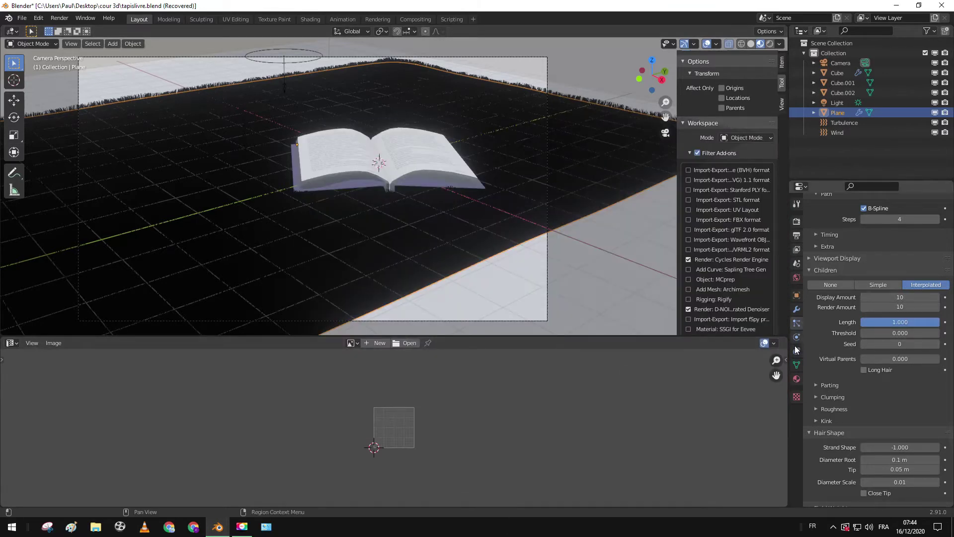
Set the plane's Hair BSDF color to a light violet and raise its brightness
click(797, 378)
click(899, 324)
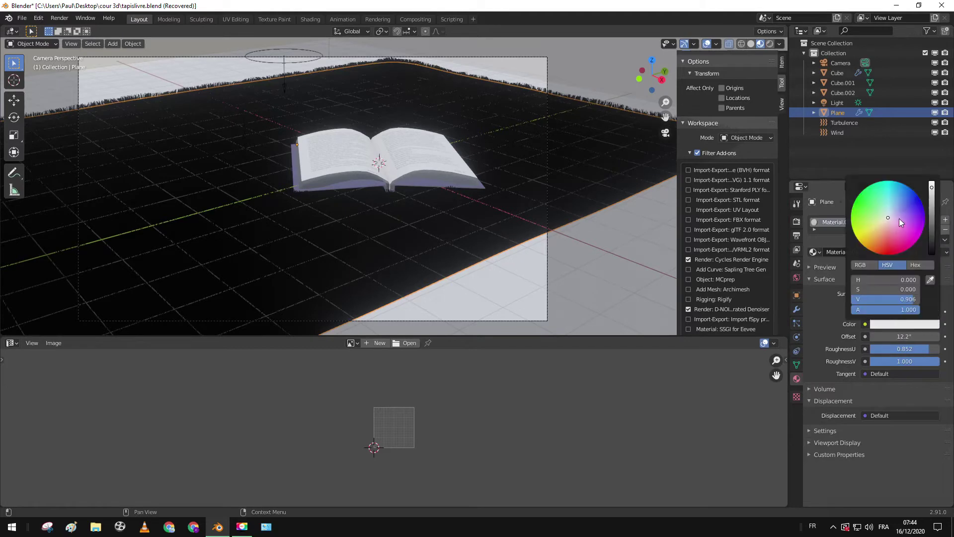
drag(900, 222, 896, 210)
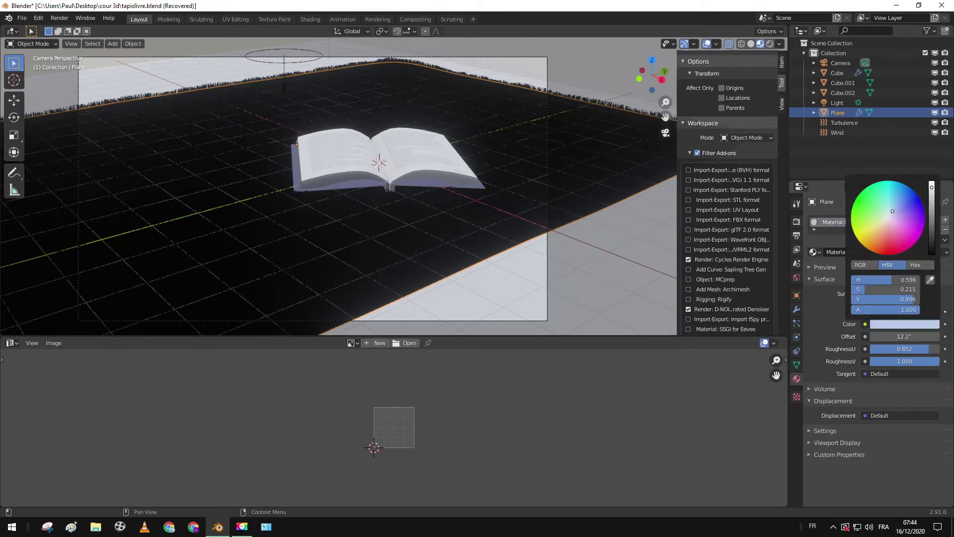
drag(892, 211, 895, 227)
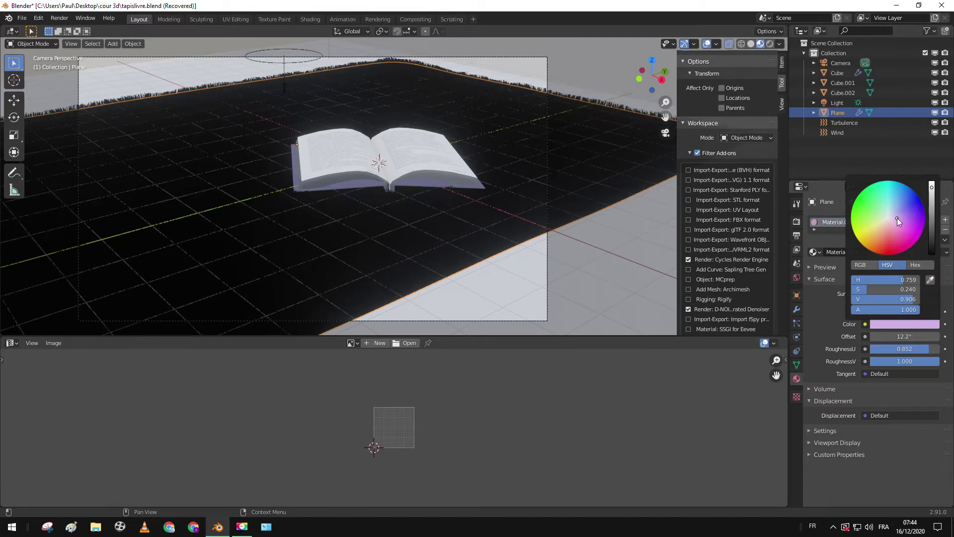
click(907, 322)
drag(933, 186, 933, 181)
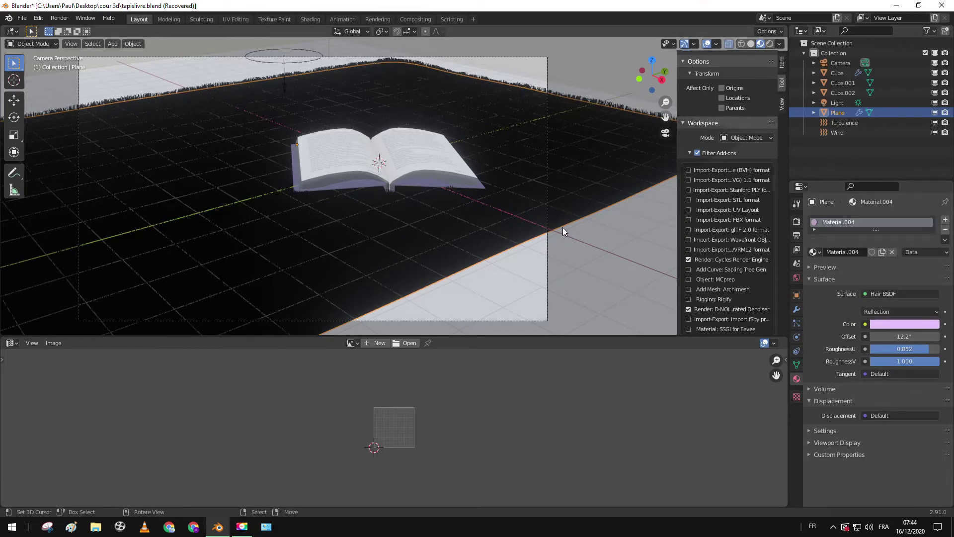
Render the scene to check the violet hair color, then stop the render and close its window
key(F12)
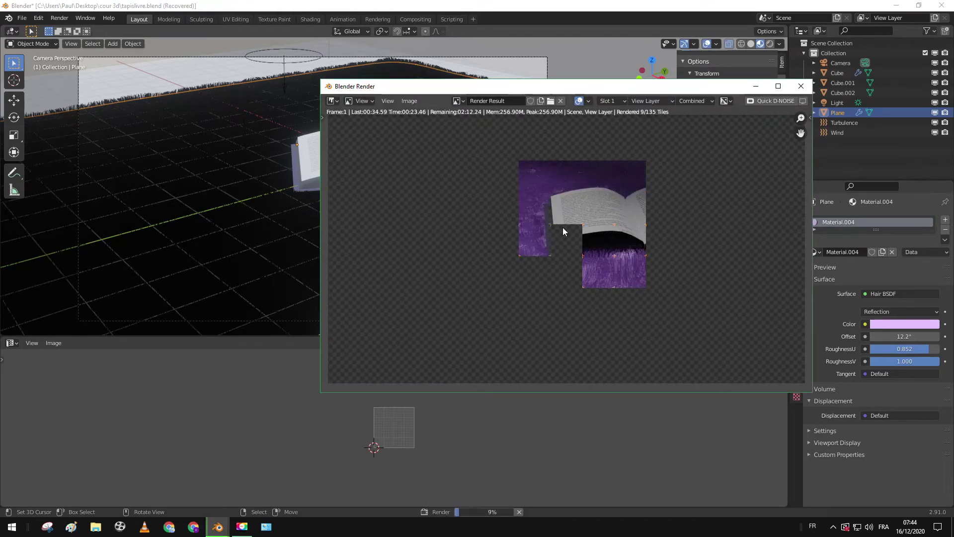
drag(349, 87, 520, 99)
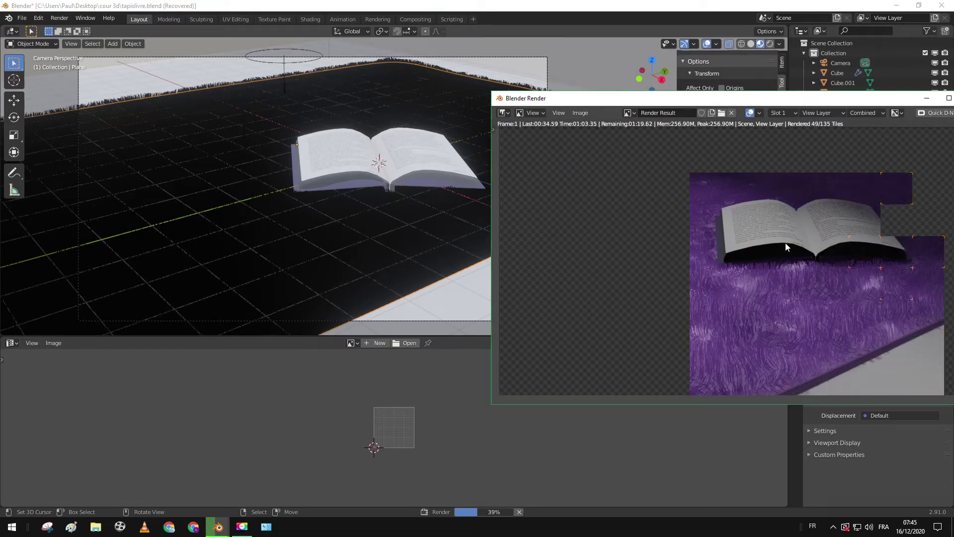
key(Escape)
key(Escape)
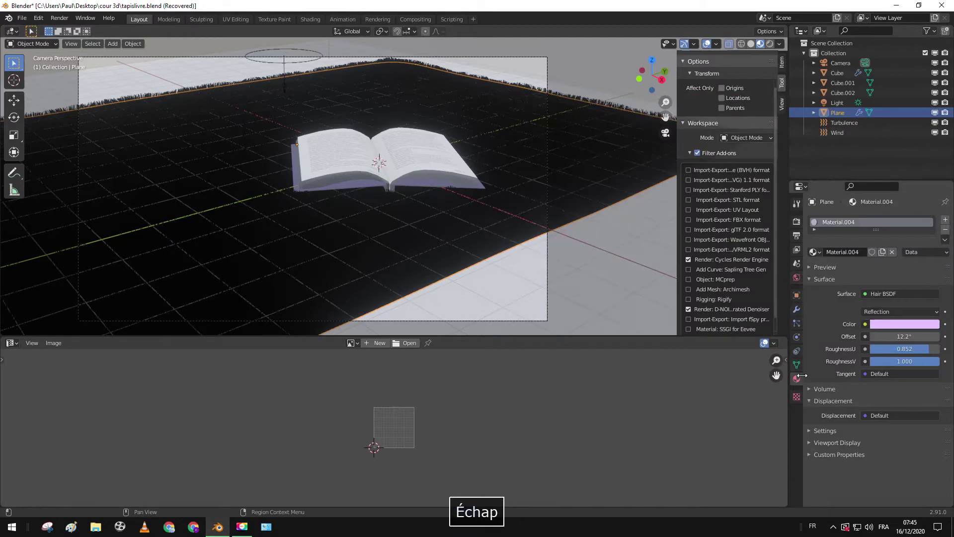
In the plane's particle Hair Shape settings, set the root diameter to 0.3 m and the tip to 0.15 m
click(798, 324)
scroll(855, 368, down, 10)
scroll(858, 376, down, 6)
click(884, 405)
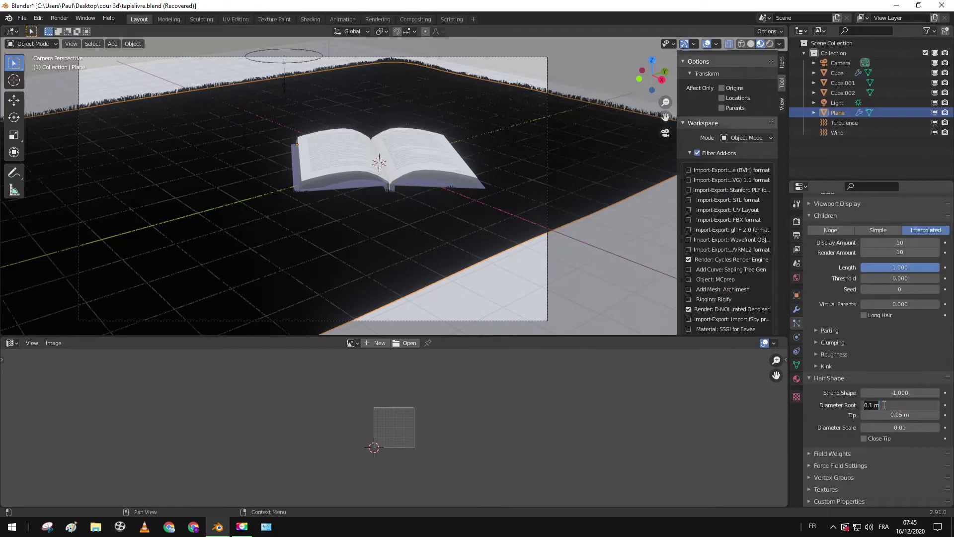
key(Return)
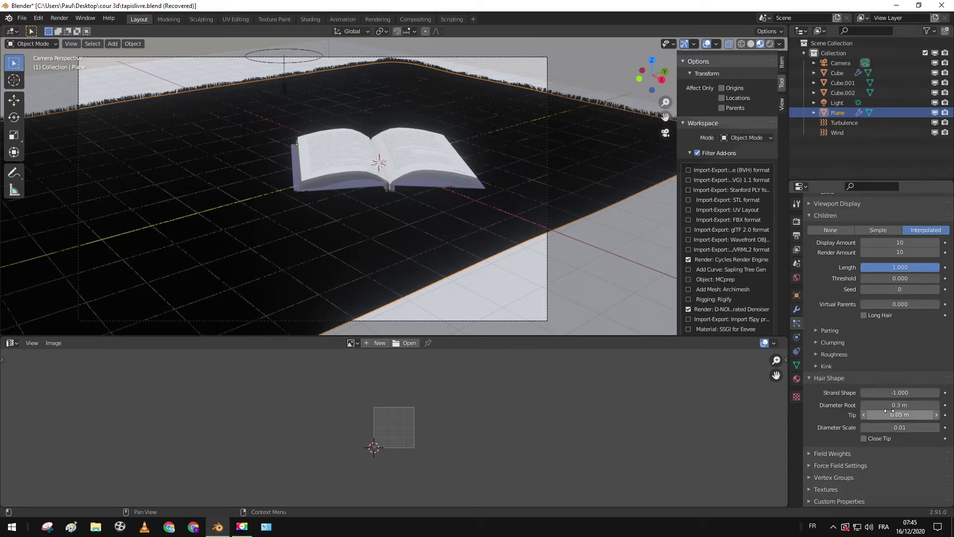
click(890, 414)
click(881, 416)
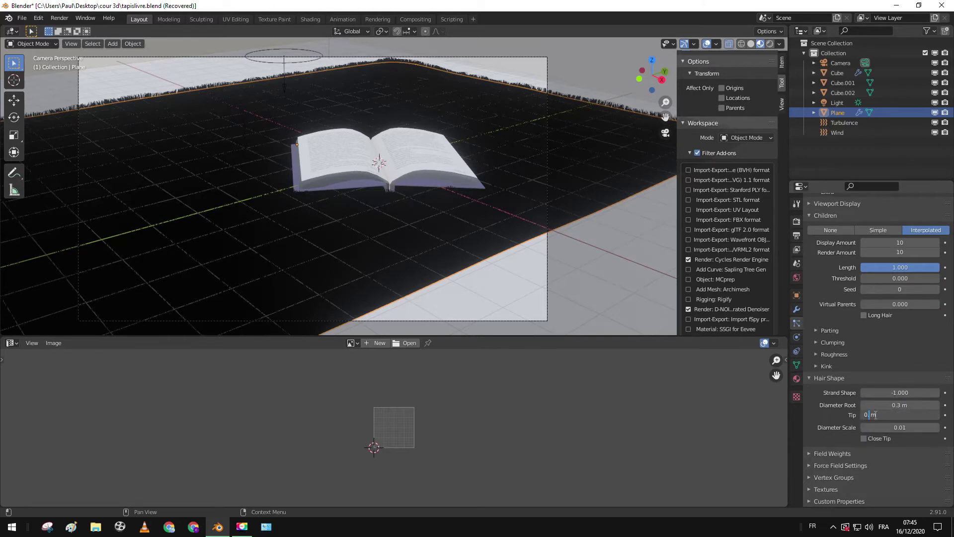
key(Return)
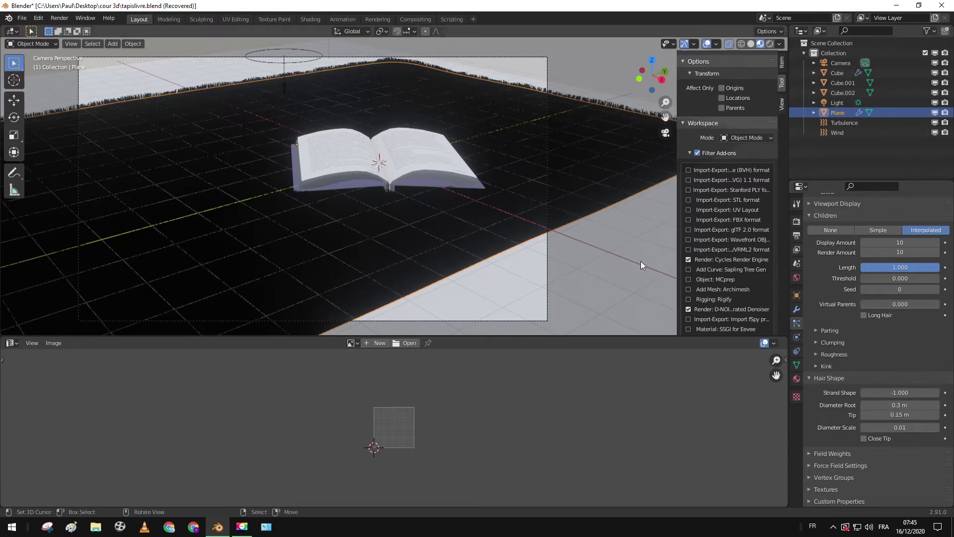
Render the scene to check the thicker hair strands, then stop the render and close its window
key(F12)
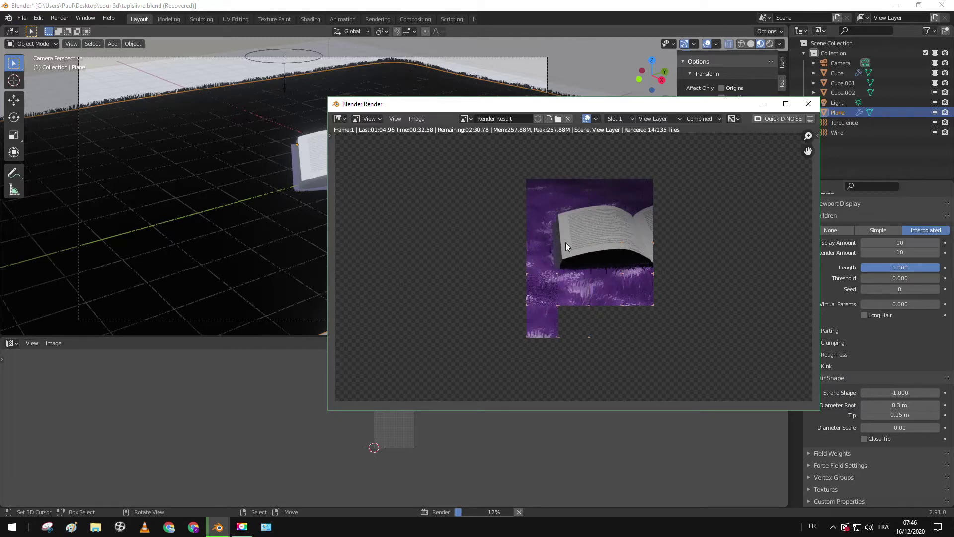
key(Escape)
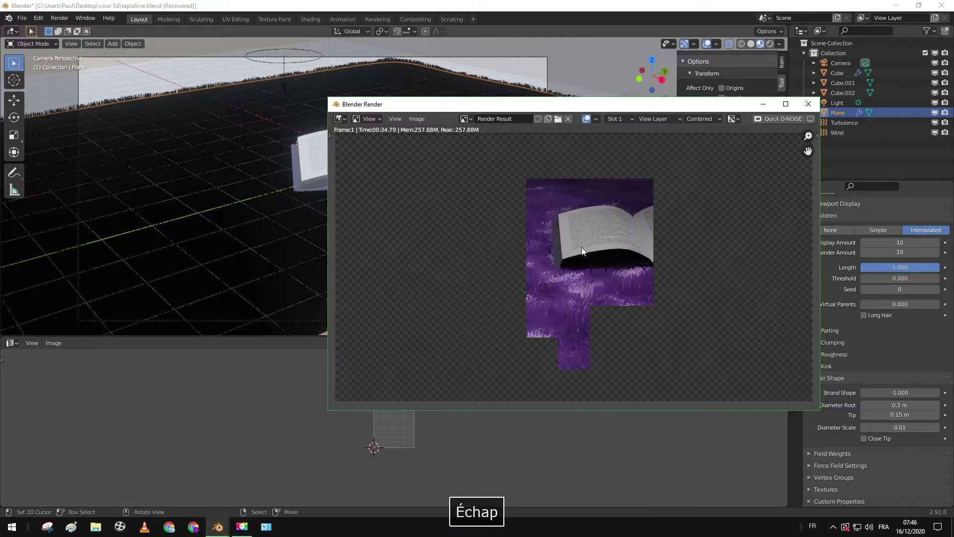
key(Escape)
Lower the plane material's Hair BSDF offset to 2.3°
click(797, 378)
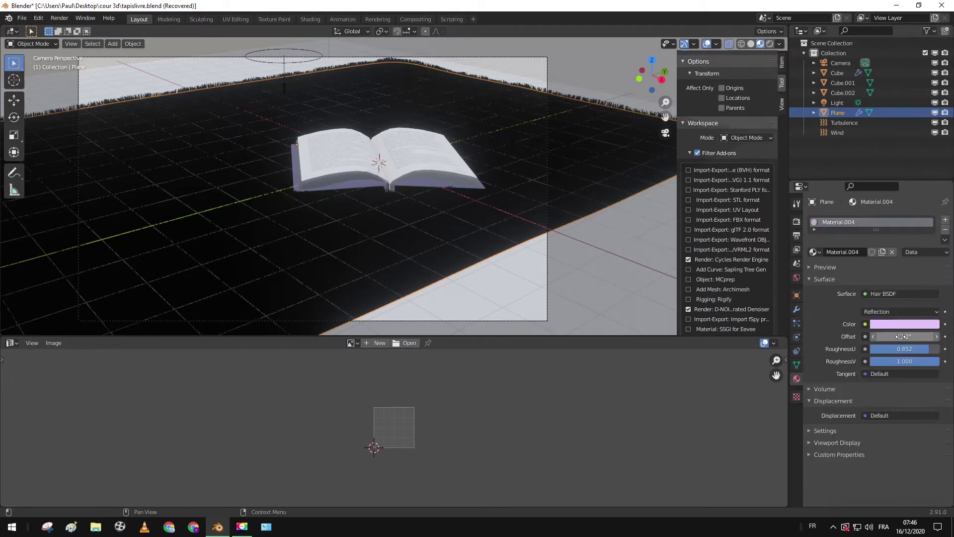
drag(901, 336, 887, 336)
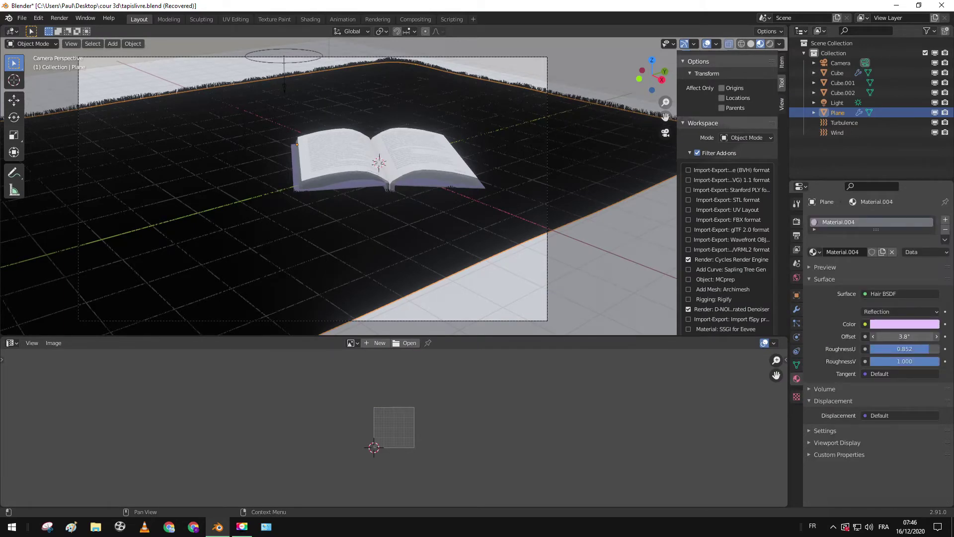
drag(887, 336, 892, 336)
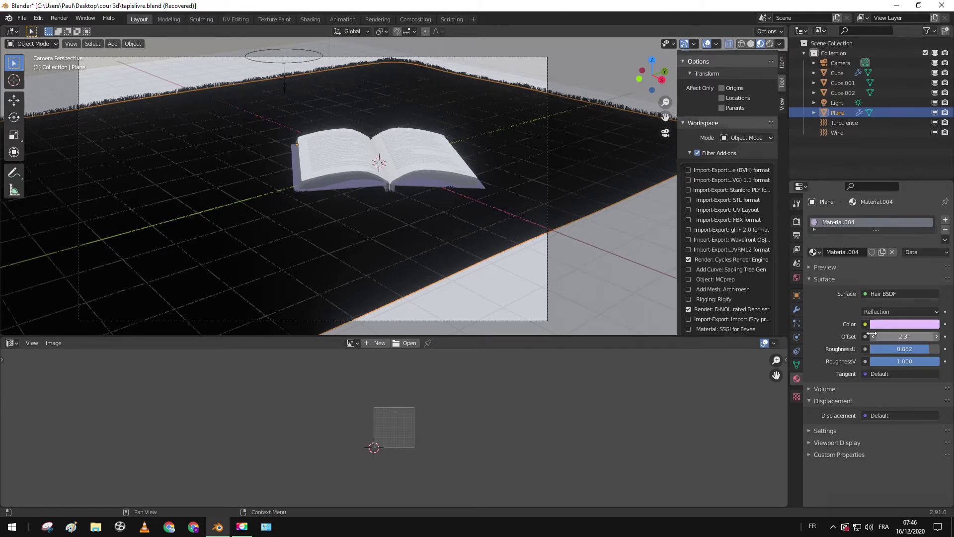
Set the Hair BSDF offset to 90° between two test renders, stopping the second one partway
key(F12)
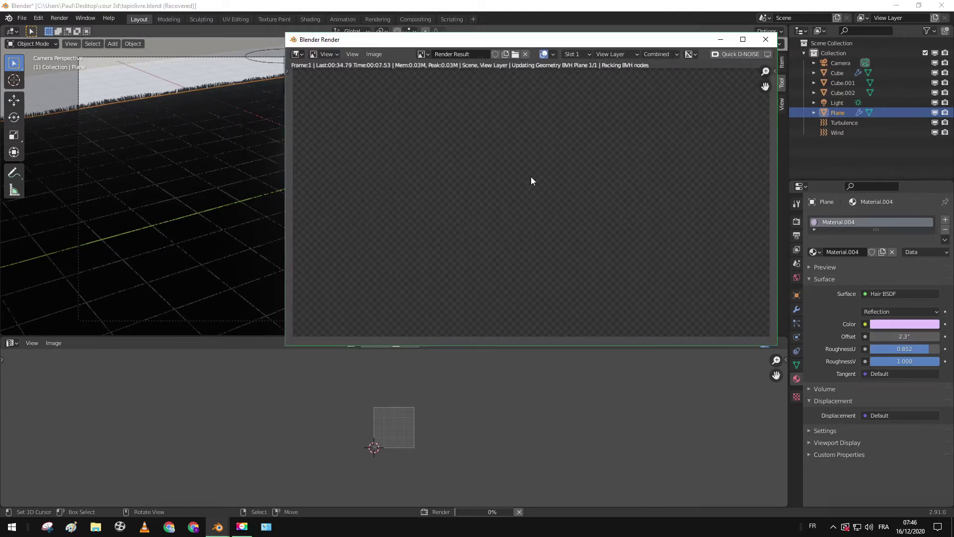
key(F12)
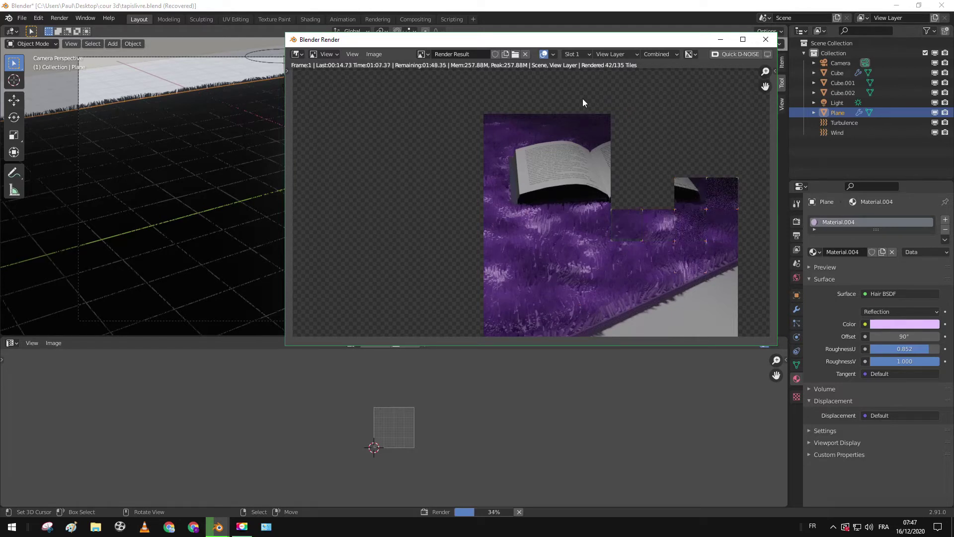
key(Escape)
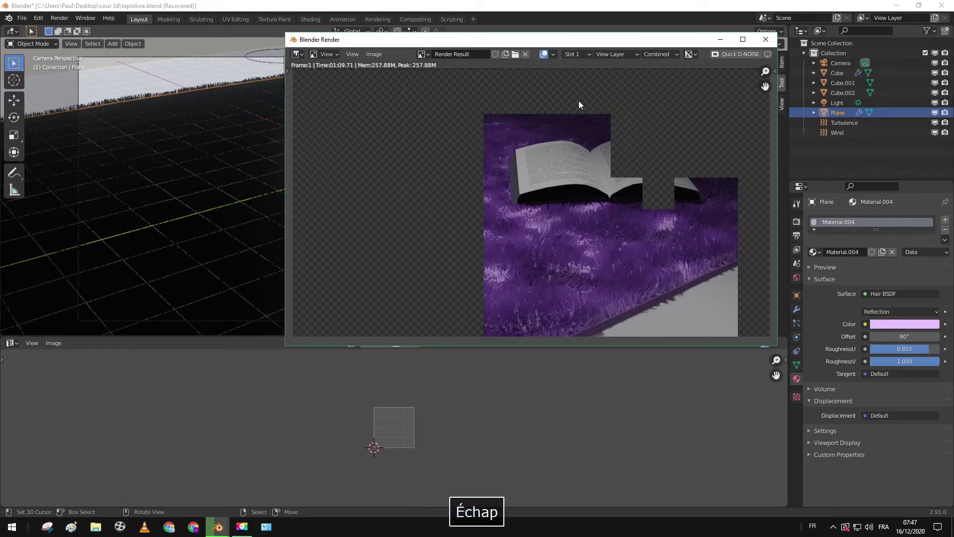
Close the render window and set the world background colour to white
key(Escape)
click(797, 278)
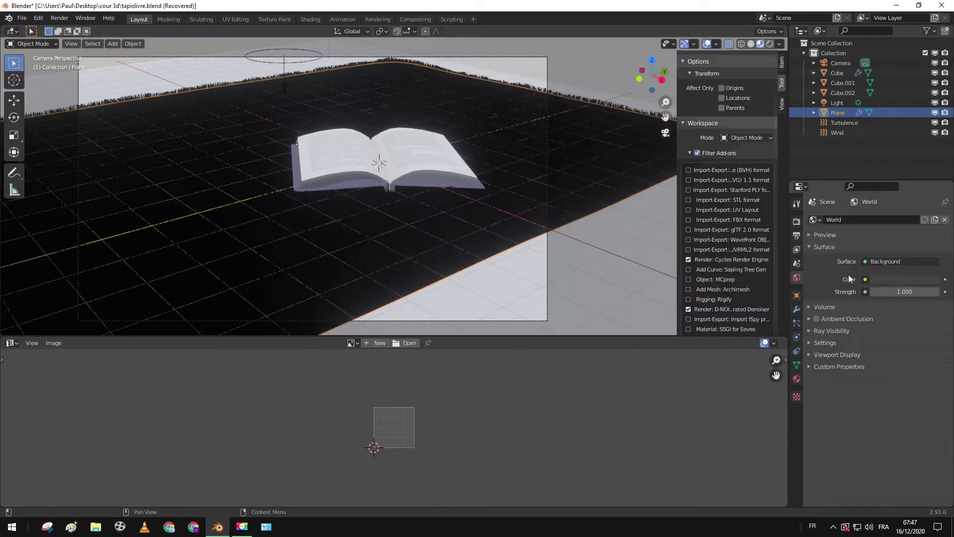
click(879, 278)
drag(932, 160, 931, 139)
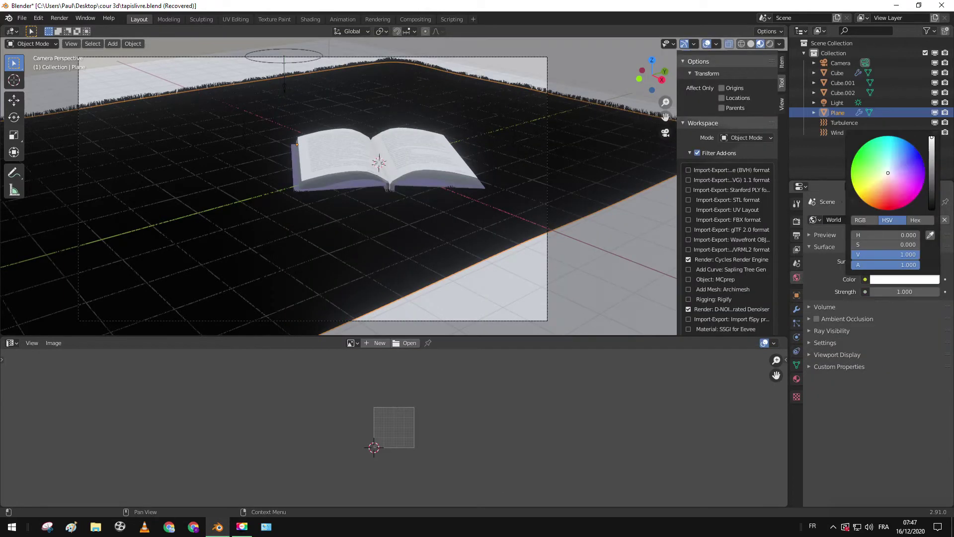
Render the scene to check the lighting from the white world background, then stop the render and close its window
key(F12)
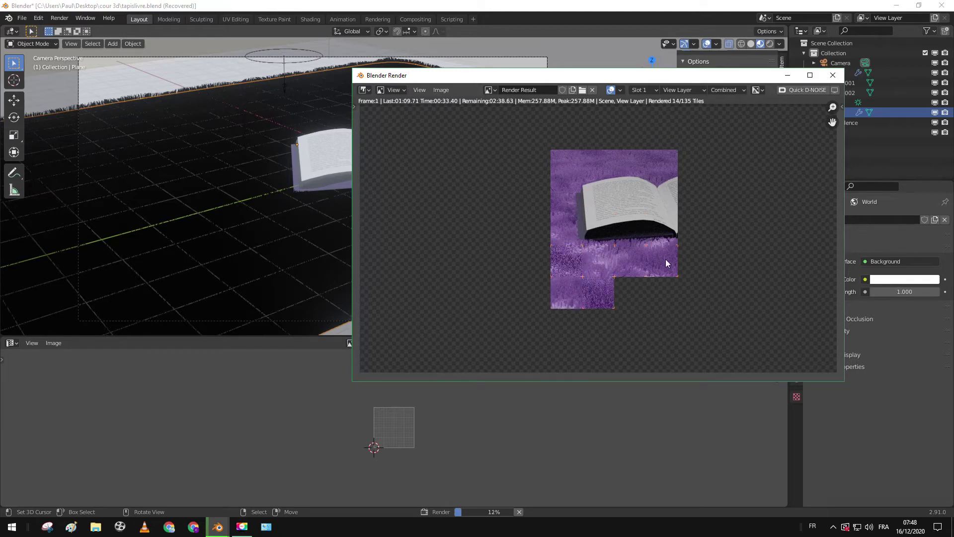
key(Escape)
key(Escape)
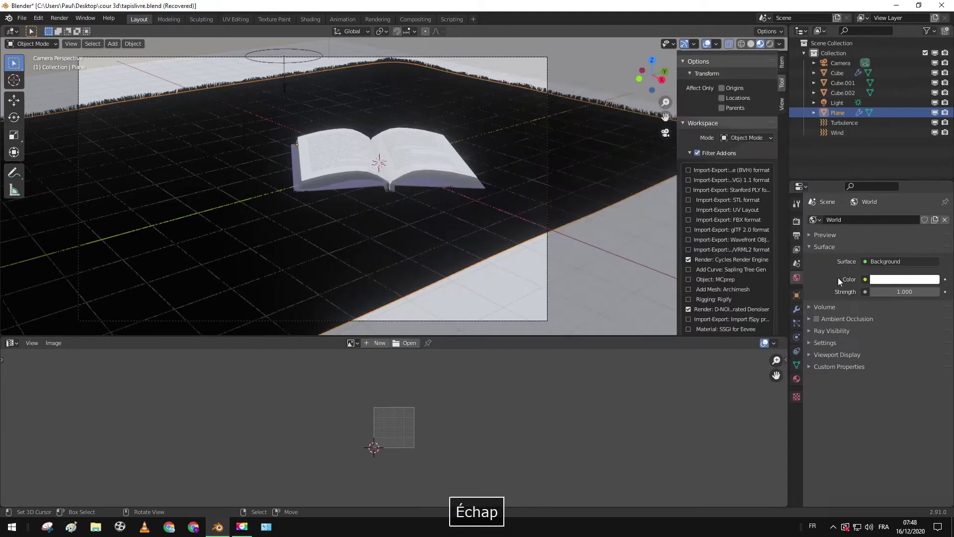
Tint the world background colour pale blue and set its strength to 0.5
click(899, 280)
drag(891, 171, 894, 169)
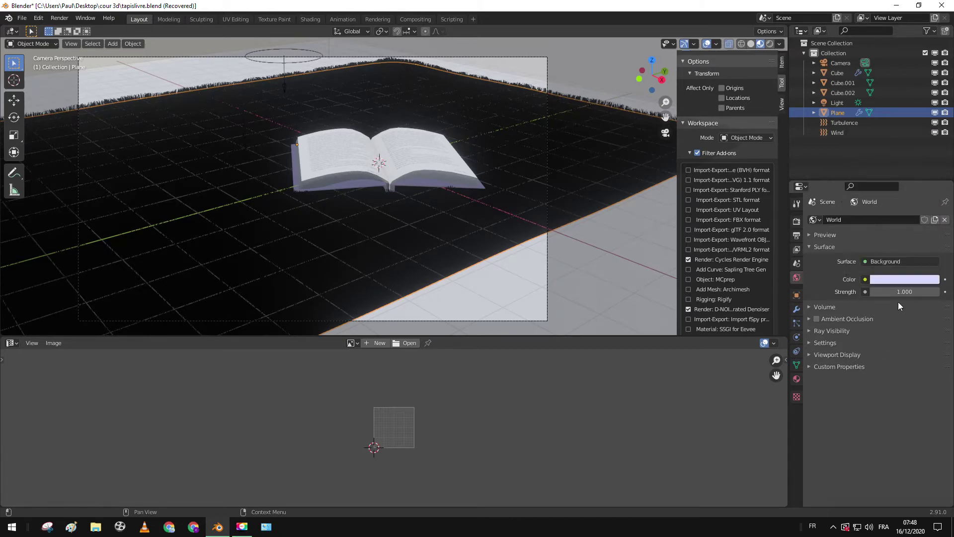
click(909, 294)
text(0.5)
key(Return)
Select the sun light outside the room, tint its colour pale warm yellow and set its strength to 1.5
scroll(412, 183, down, 3)
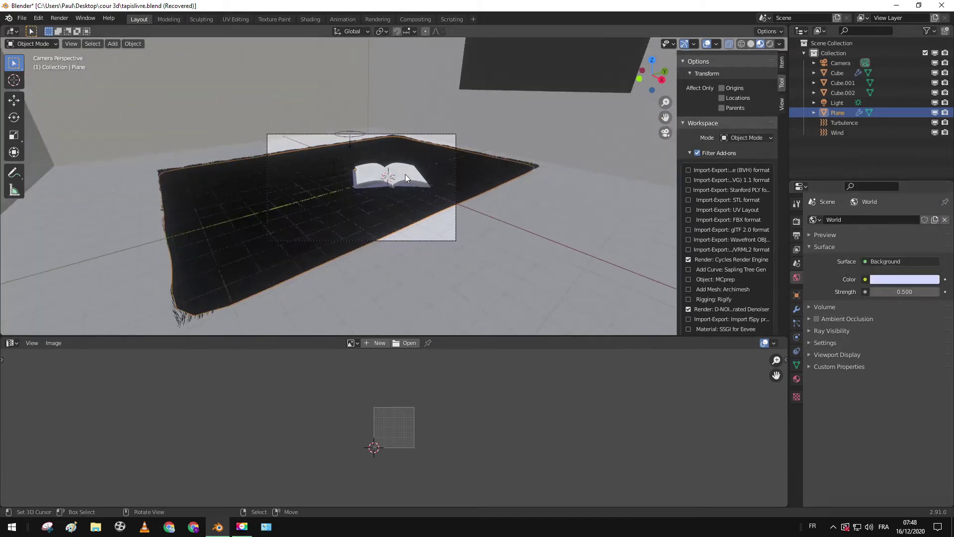
middle_drag(378, 111, 452, 131)
scroll(387, 127, down, 6)
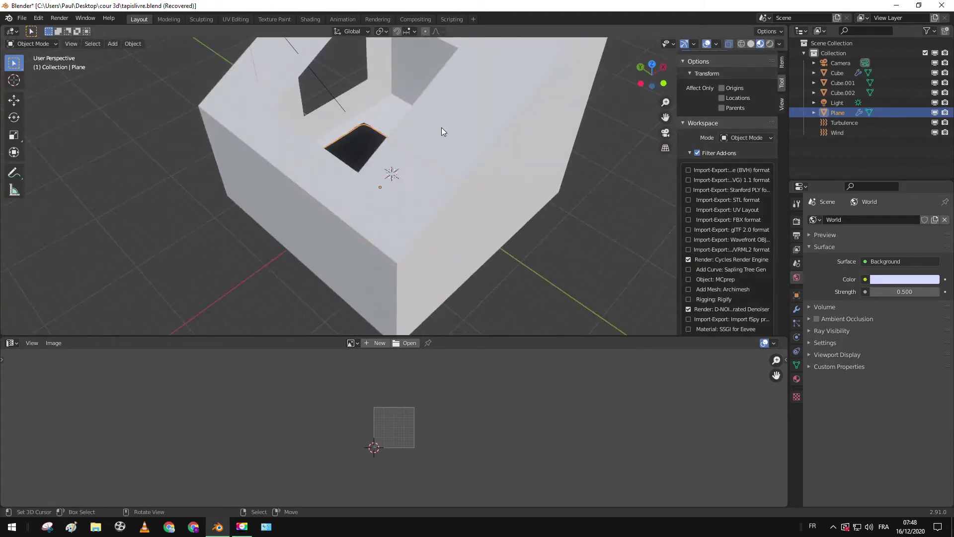
scroll(452, 131, down, 3)
click(311, 86)
click(900, 280)
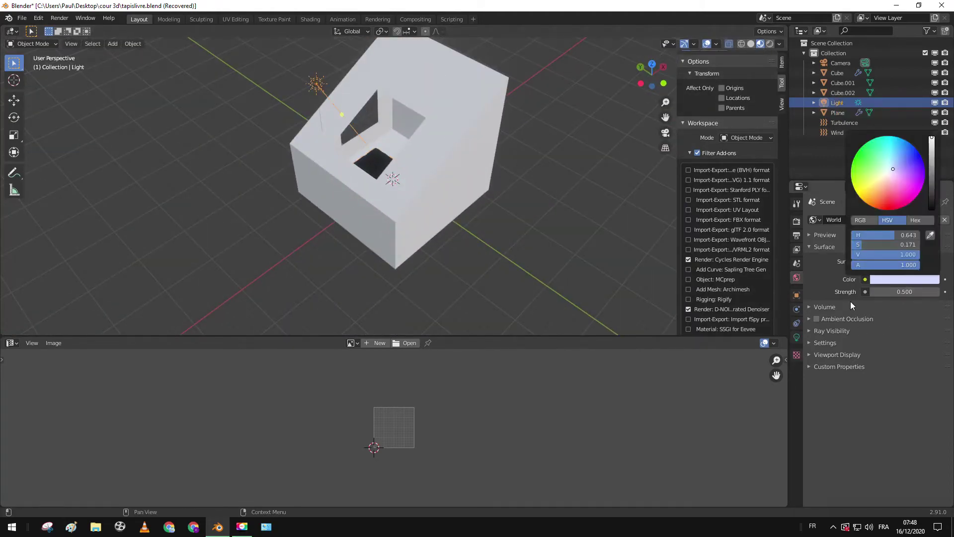
click(796, 337)
click(902, 274)
drag(888, 178, 885, 181)
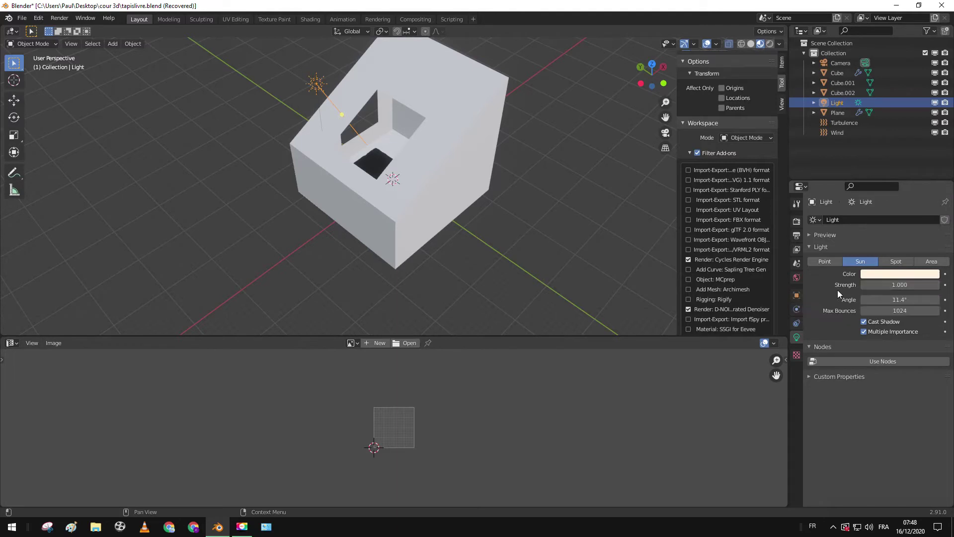
click(877, 285)
key(Return)
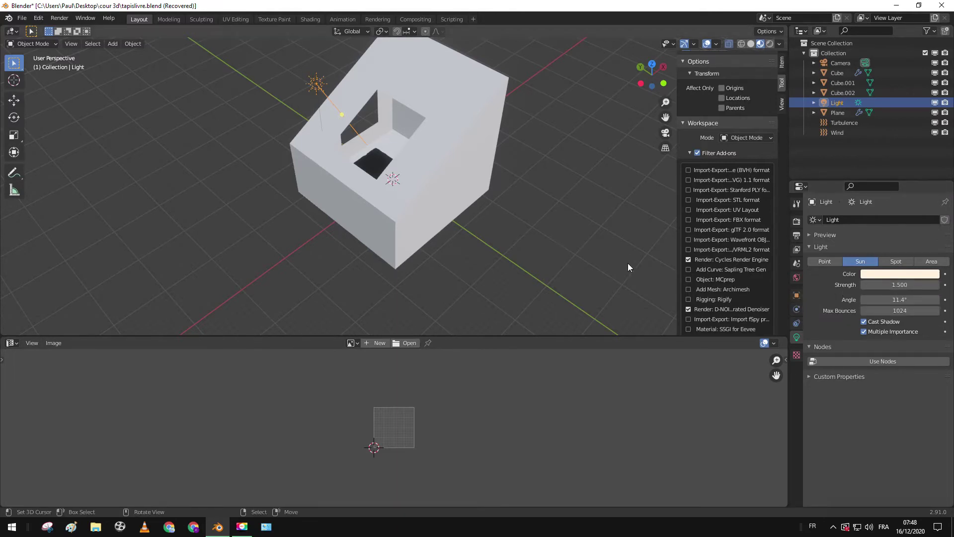
click(861, 364)
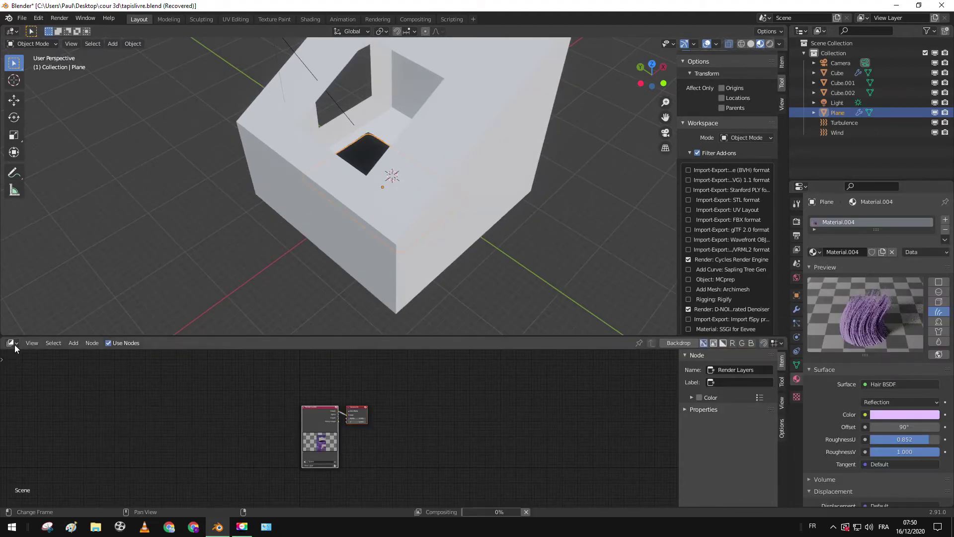
Open the plane's material in the Shader Editor and insert a Mix Shader between the Hair BSDF and the Material Output
click(11, 343)
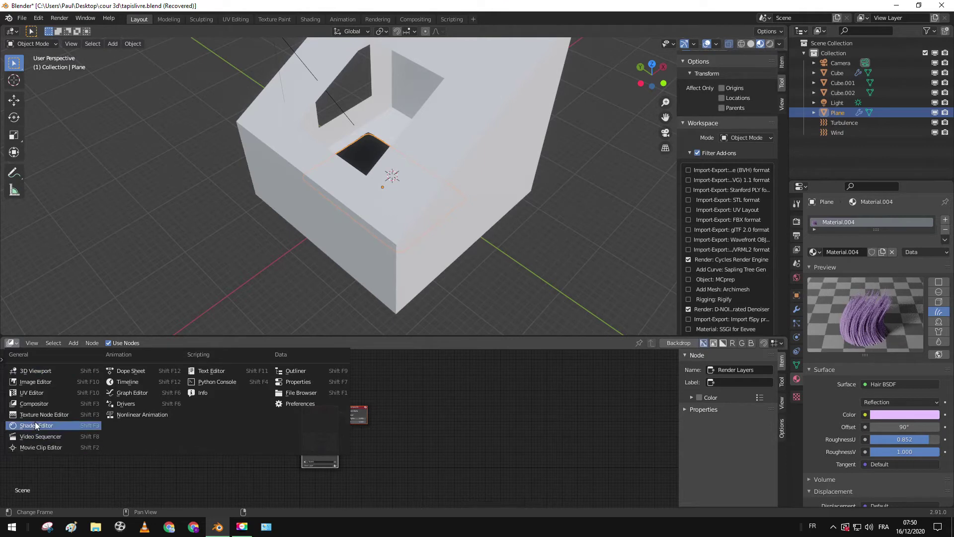
click(31, 426)
scroll(284, 424, up, 5)
key(shift+a)
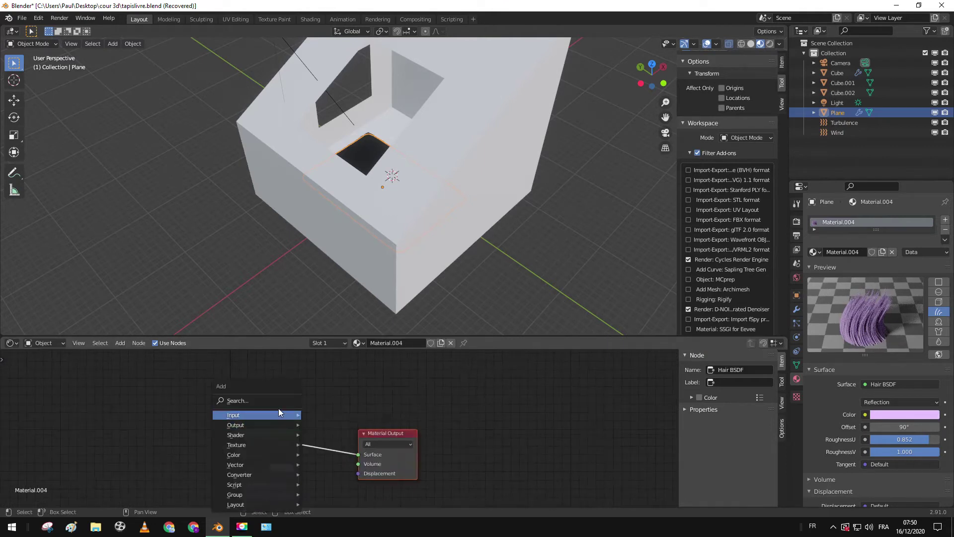
click(259, 401)
text(mix)
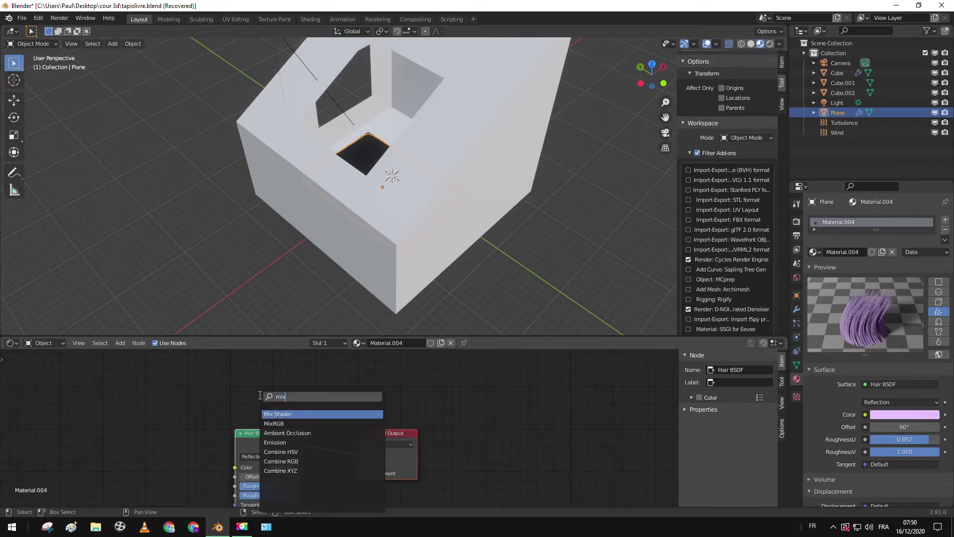
click(307, 415)
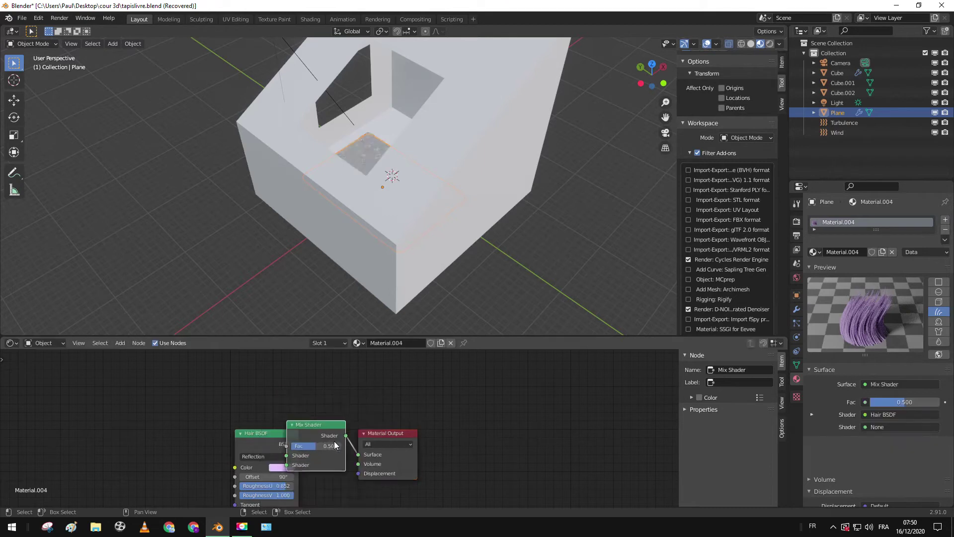
click(330, 445)
Add a Diffuse BSDF node above the Hair BSDF and connect it to the Mix Shader's second shader input
key(shift+a)
click(302, 400)
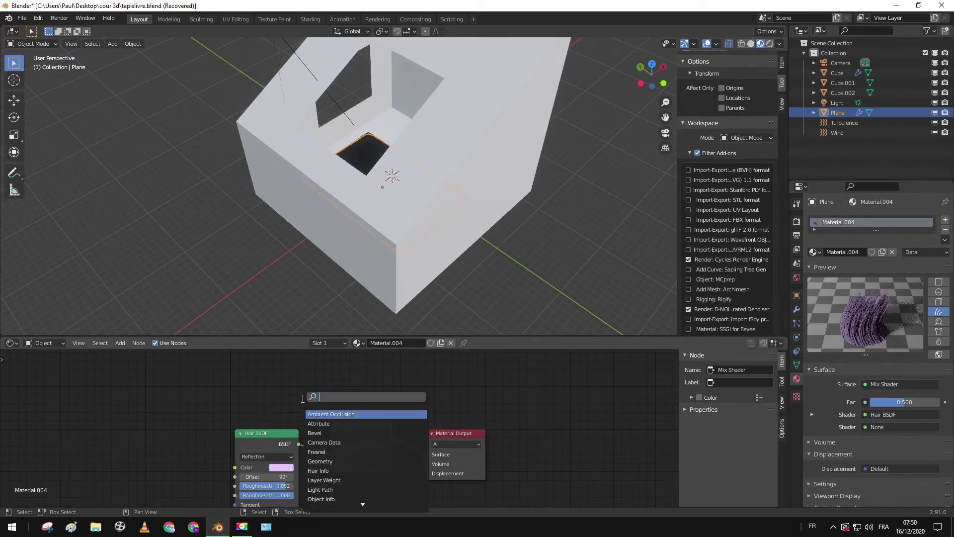
text(di)
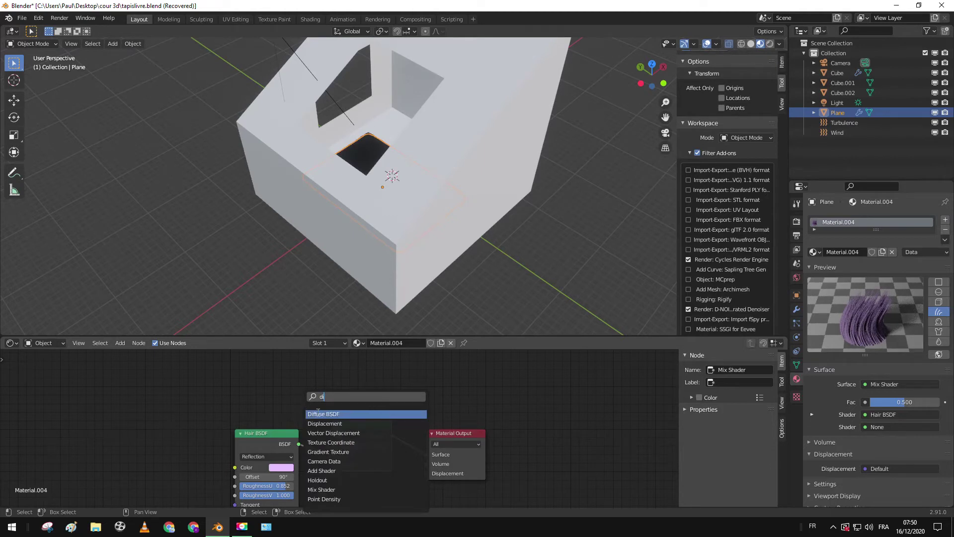
click(318, 412)
click(276, 388)
drag(323, 385, 333, 465)
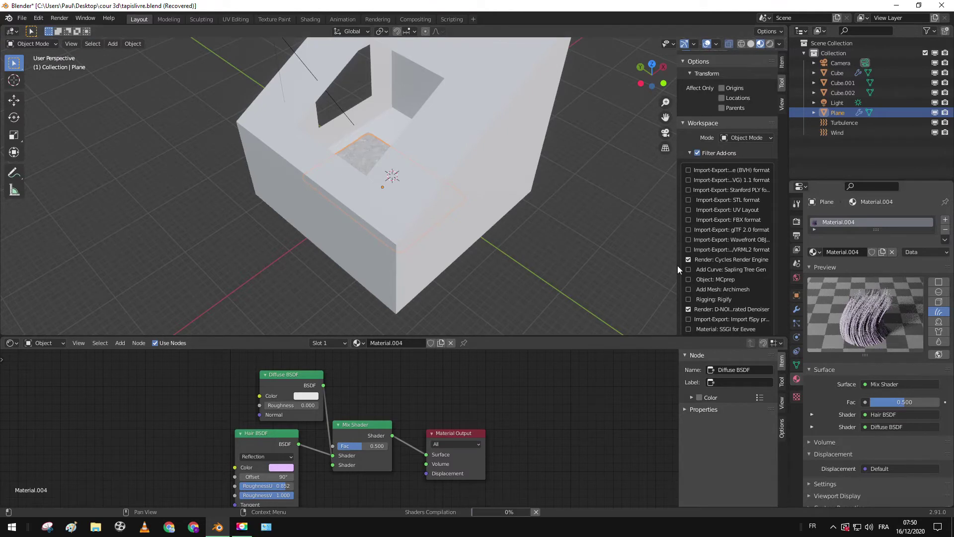
Set the Diffuse BSDF colour to a saturated blue and its roughness to 1
click(306, 396)
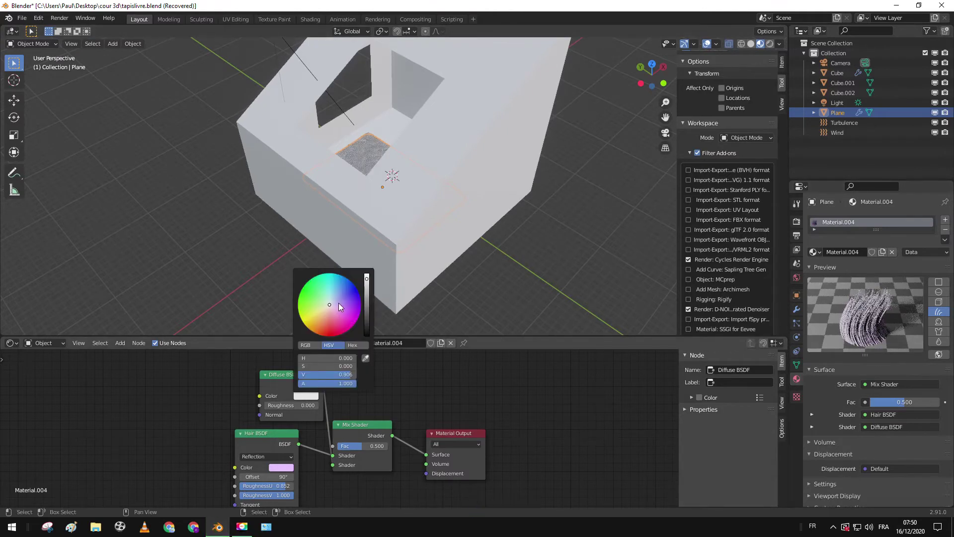
drag(337, 306, 350, 288)
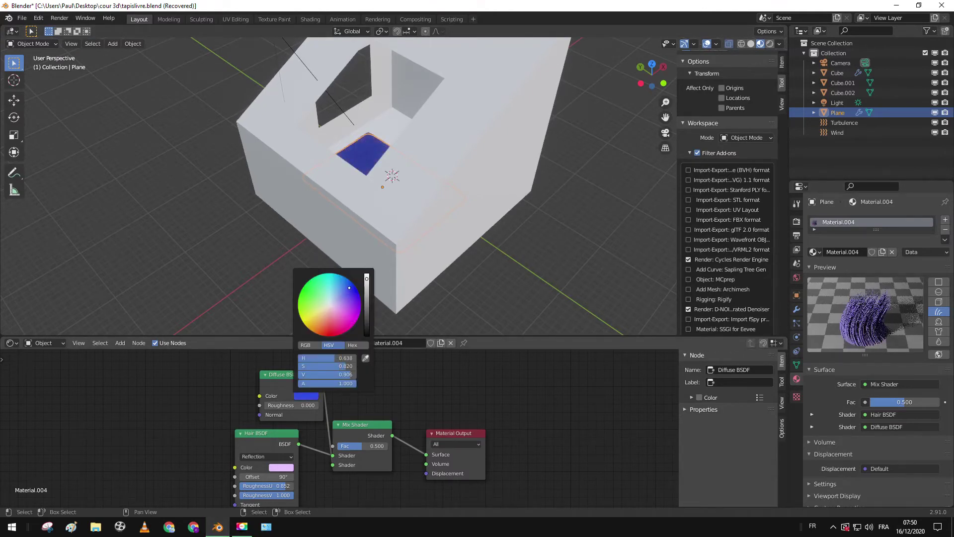
drag(351, 288, 347, 291)
drag(278, 406, 319, 405)
Shift the Hair BSDF colour from pink to a light blue-violet
scroll(443, 205, up, 4)
middle_drag(443, 205, 342, 179)
scroll(462, 233, up, 6)
key(KP_0)
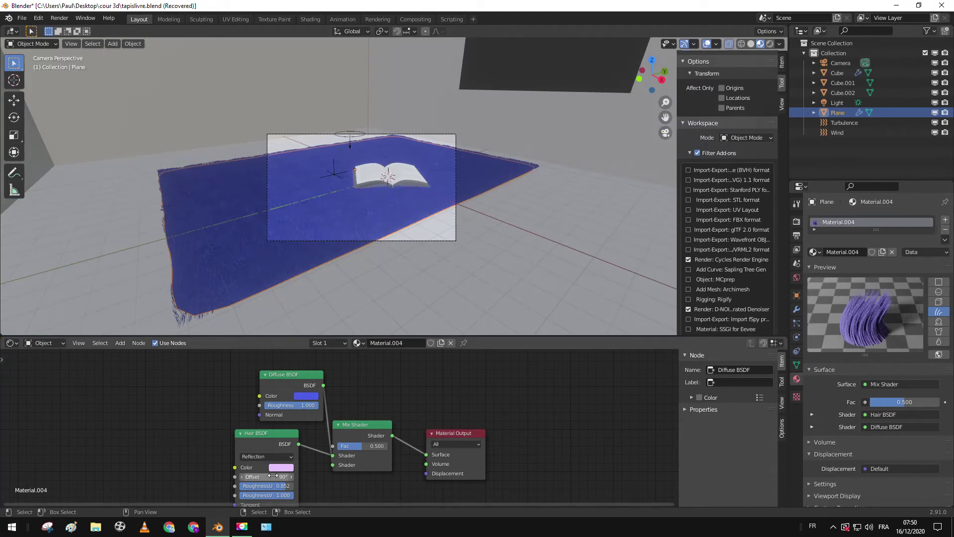
click(282, 467)
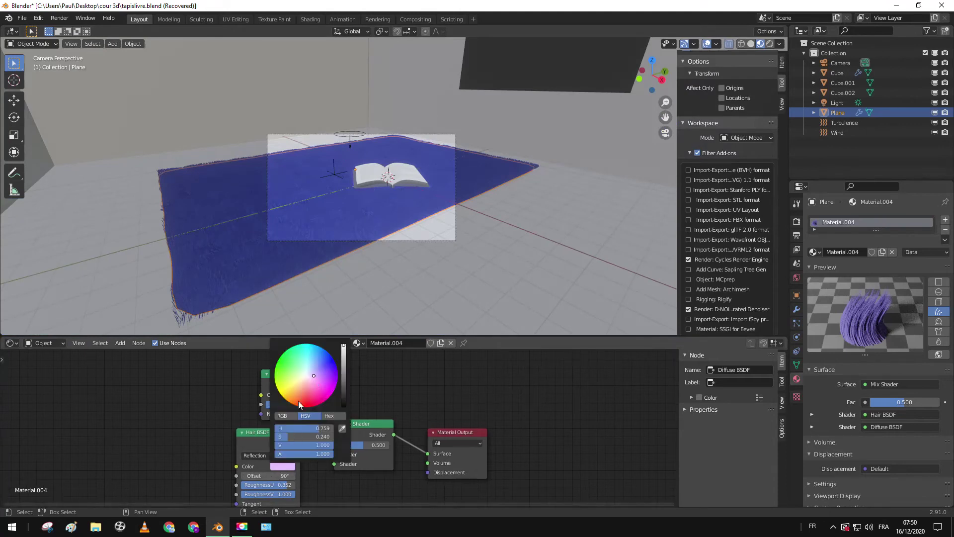
drag(314, 375, 315, 370)
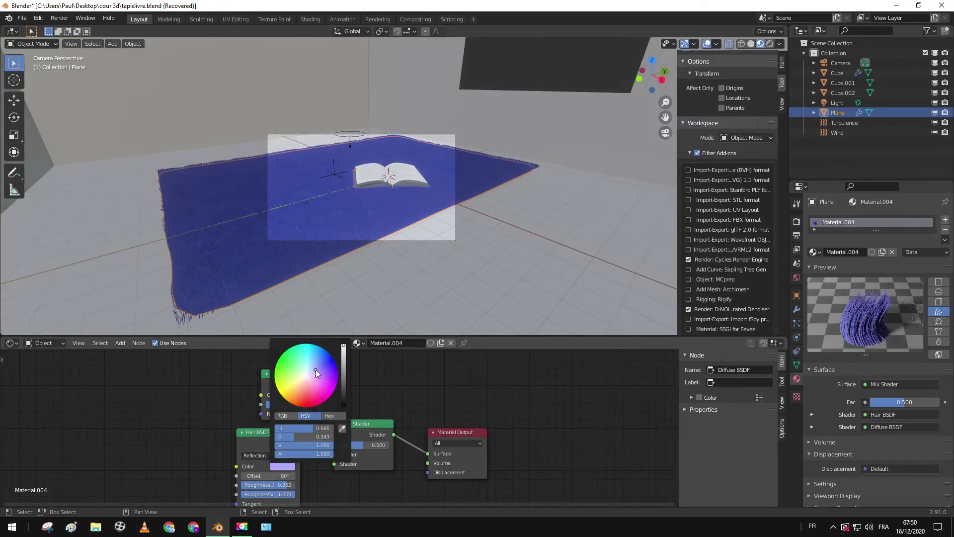
drag(317, 369, 317, 368)
Run test renders to check the blue carpet material, stopping them partway and closing the render window
key(F12)
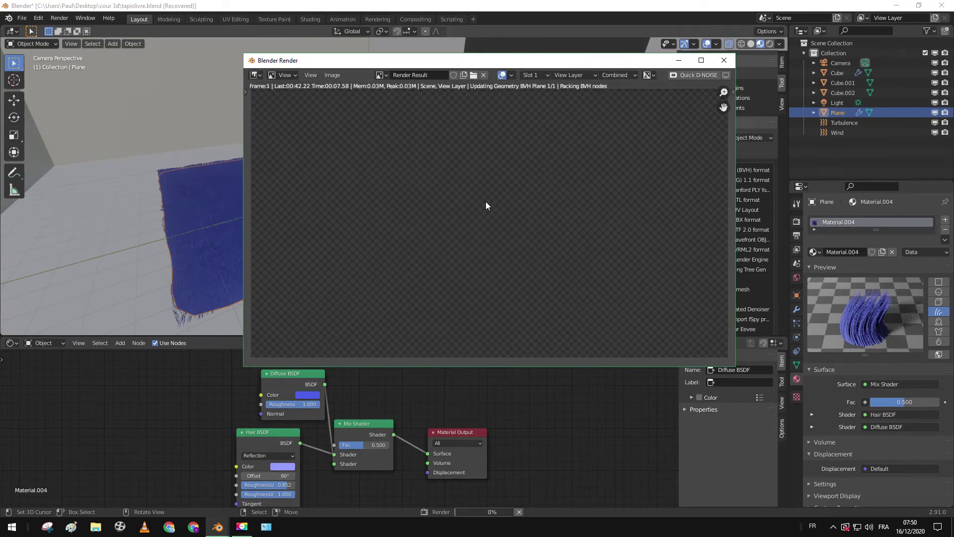
key(Escape)
key(F12)
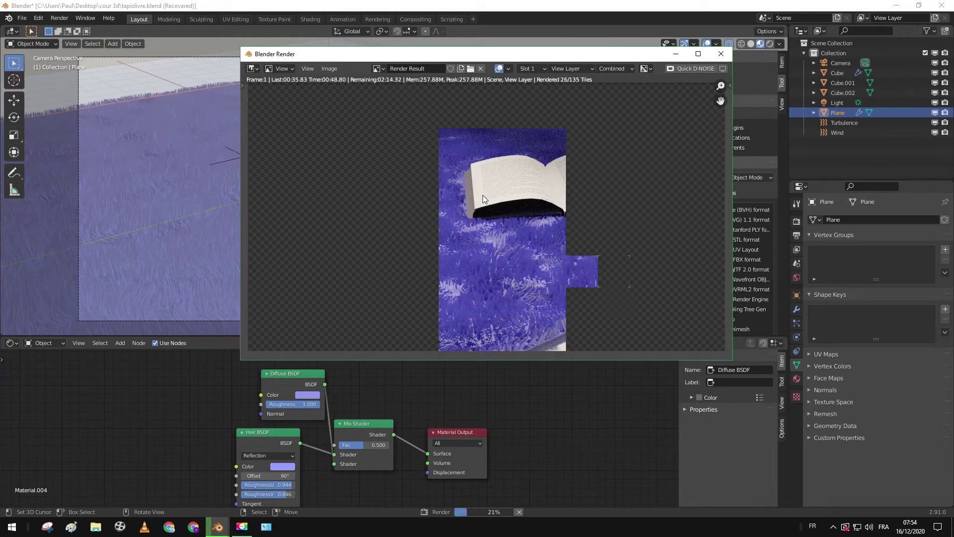
key(Escape)
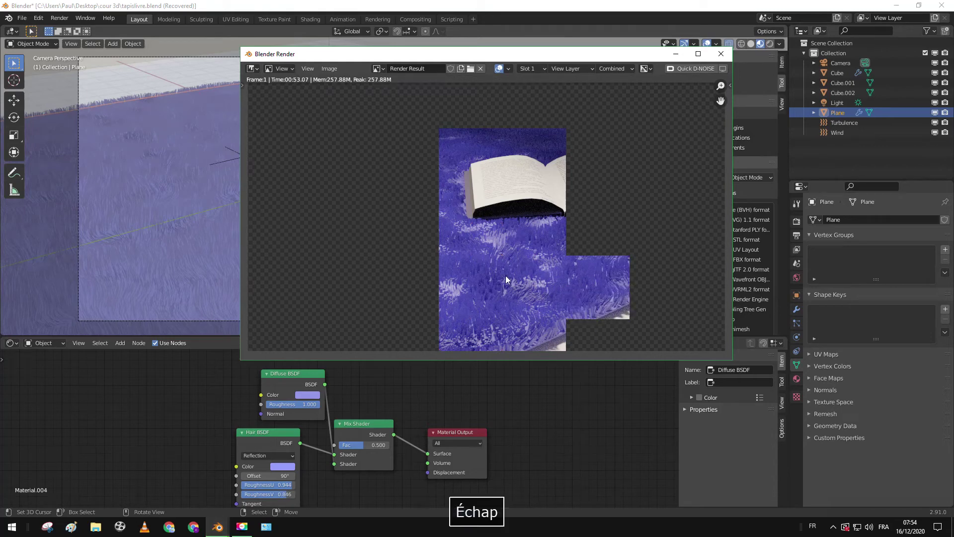
key(Escape)
Move the camera about 0.32 m down along Z, then fly it forward and sideways to reframe the book
click(493, 57)
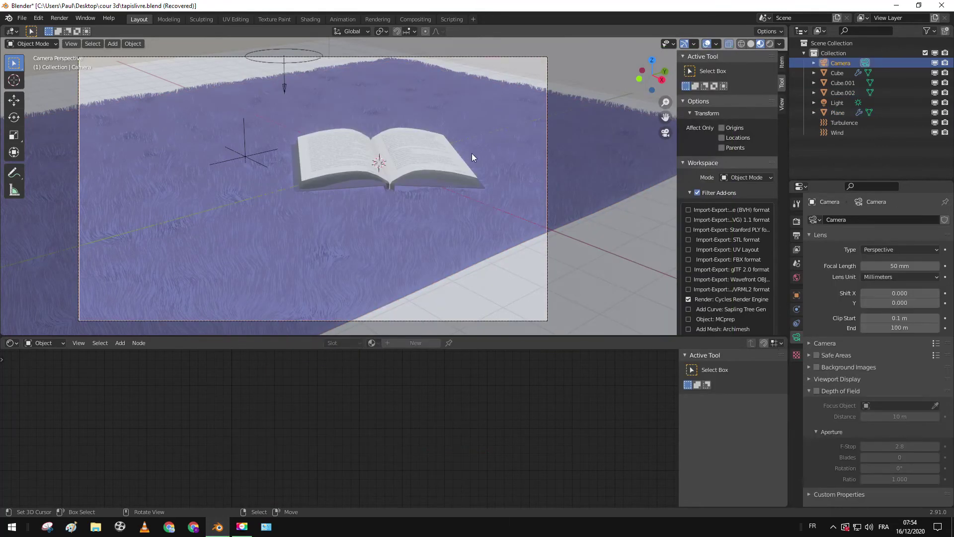
key(g)
key(z)
click(474, 188)
key(shift+grave)
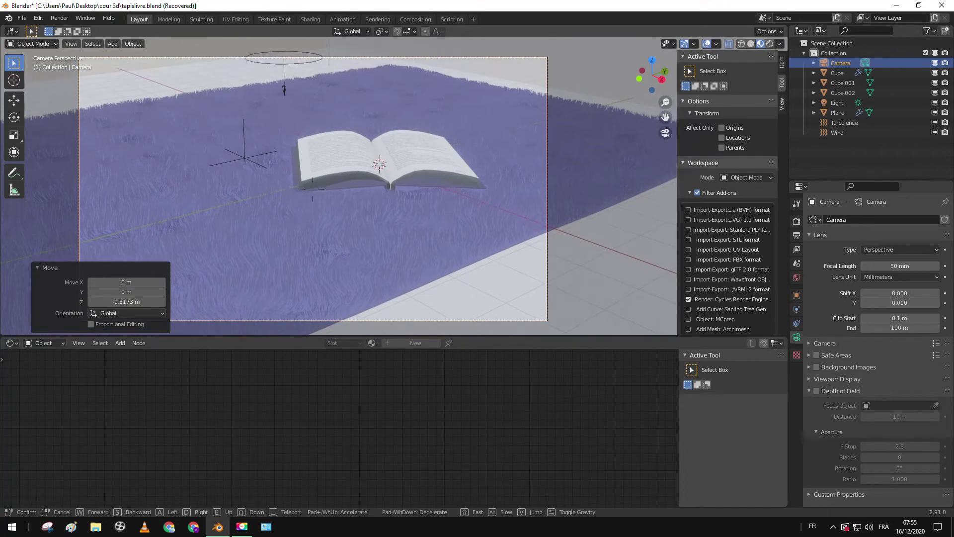
key(w)
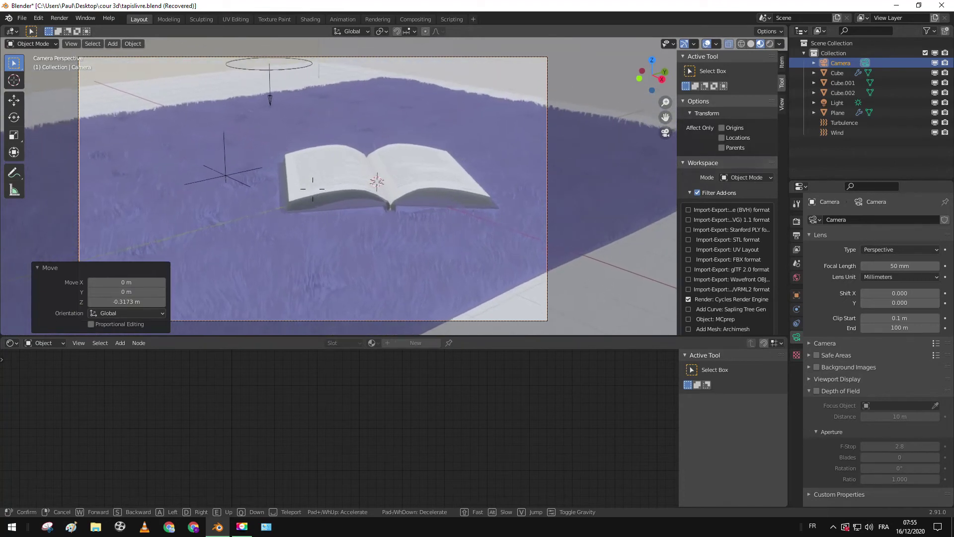
key(d)
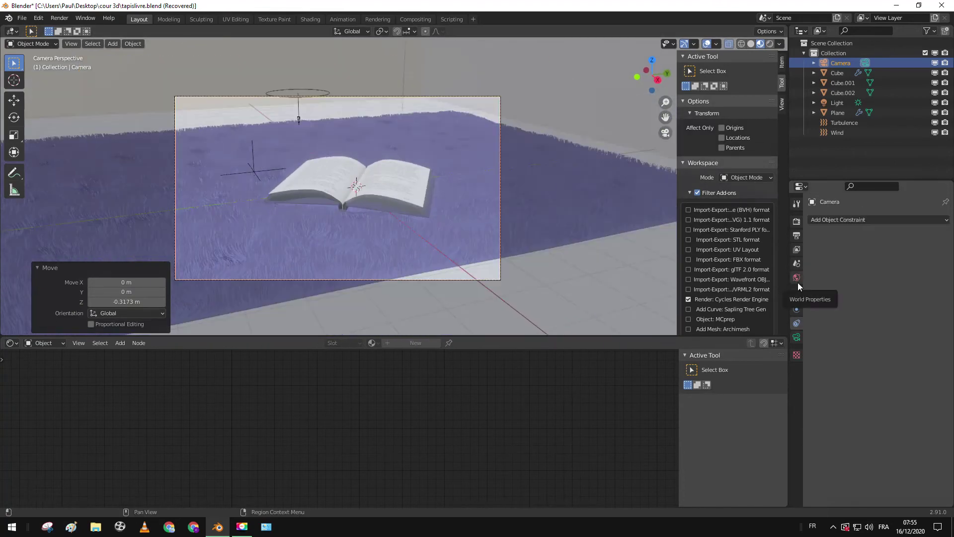
Enable the camera's depth of field and pick the book object Cube.001 as its focus object
click(796, 337)
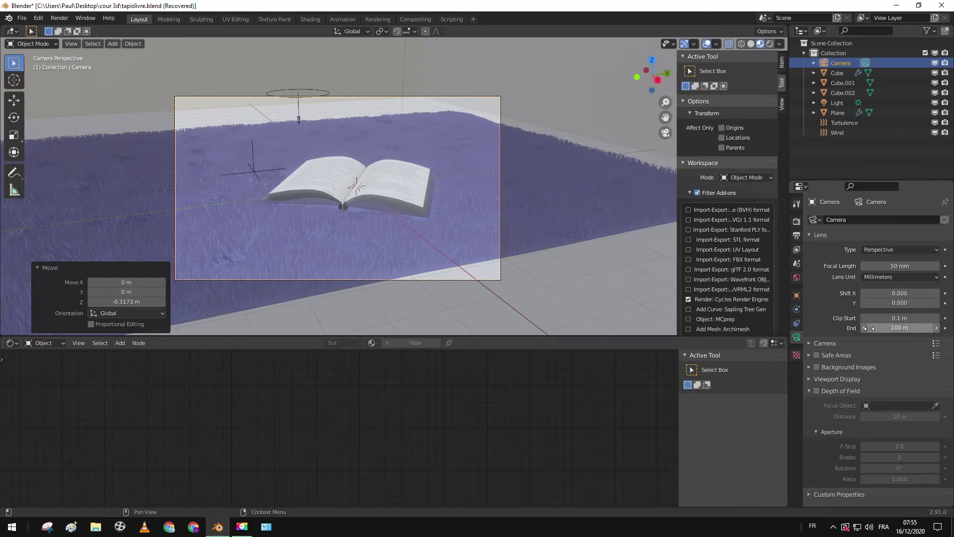
click(817, 390)
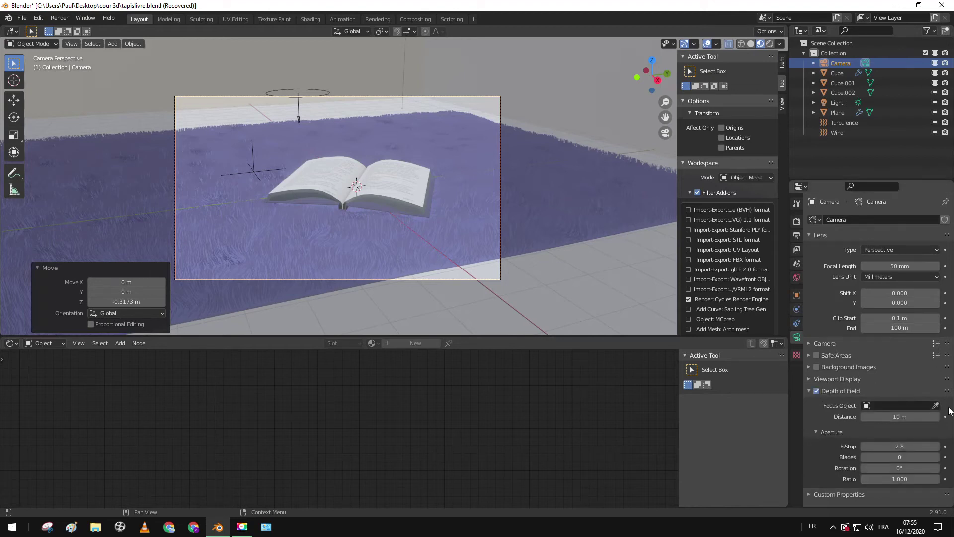
click(935, 406)
click(311, 179)
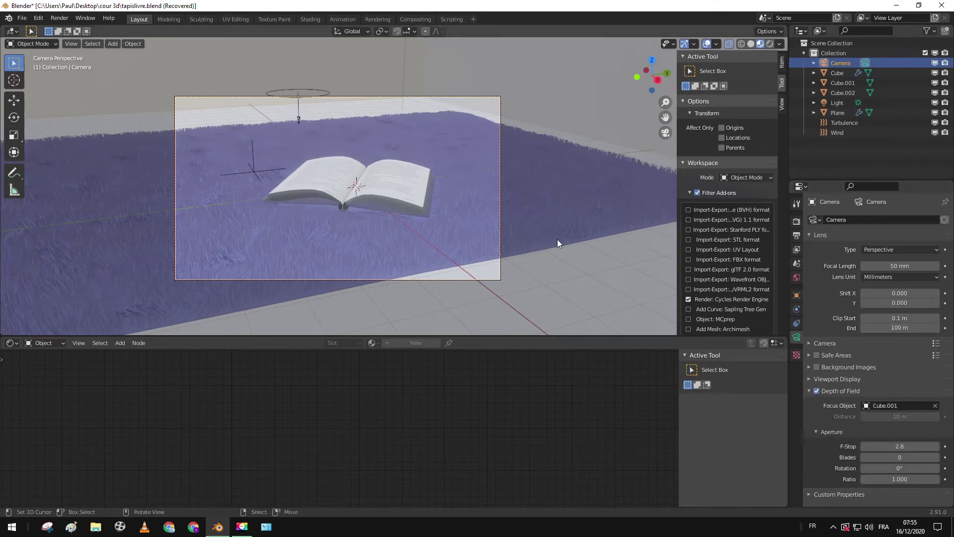
Lower the camera's depth of field F-Stop to 0.2
drag(903, 446, 867, 446)
scroll(488, 315, up, 3)
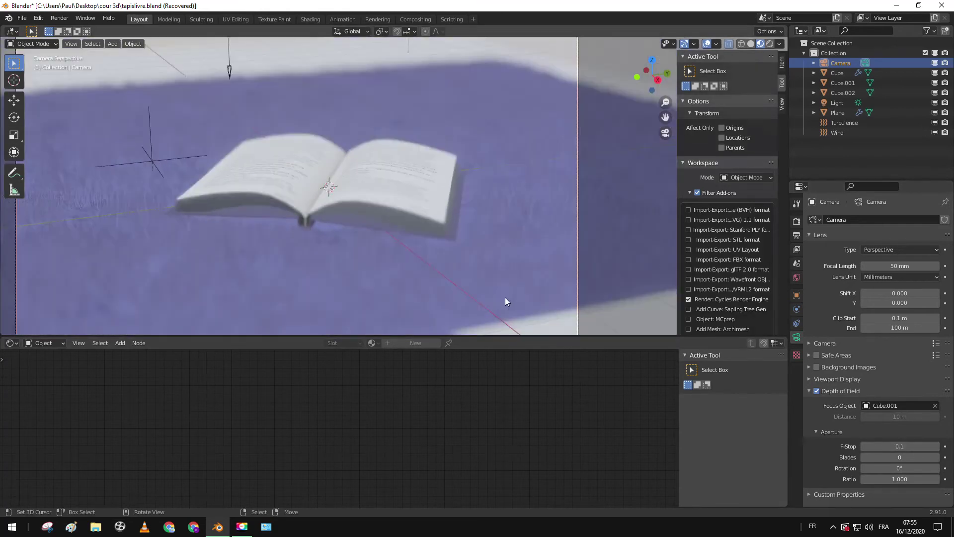
mouse_move(894, 446)
mouse_down()
mouse_move(917, 446)
mouse_move(890, 446)
mouse_up()
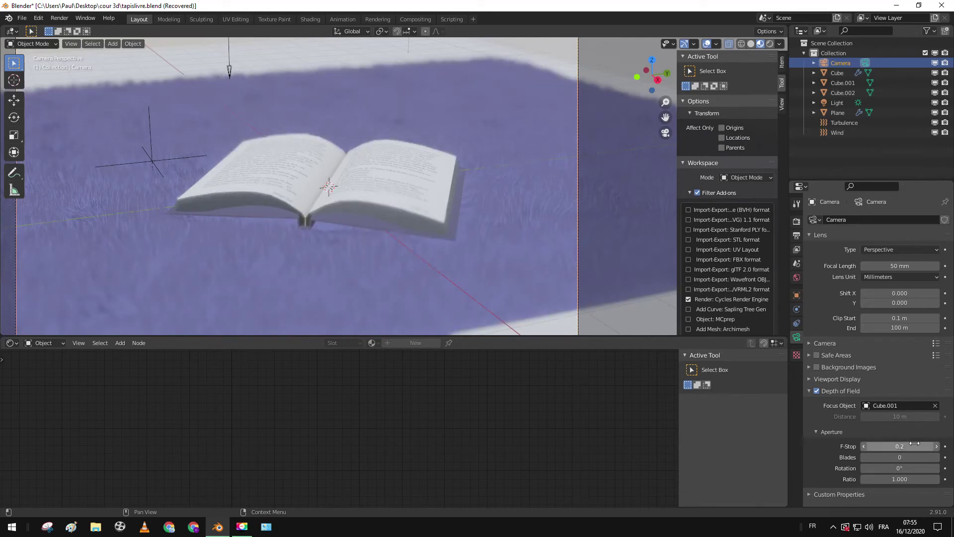
Examine the depth-of-field blur on the book's pages and the carpet up close through the camera view
scroll(467, 274, up, 5)
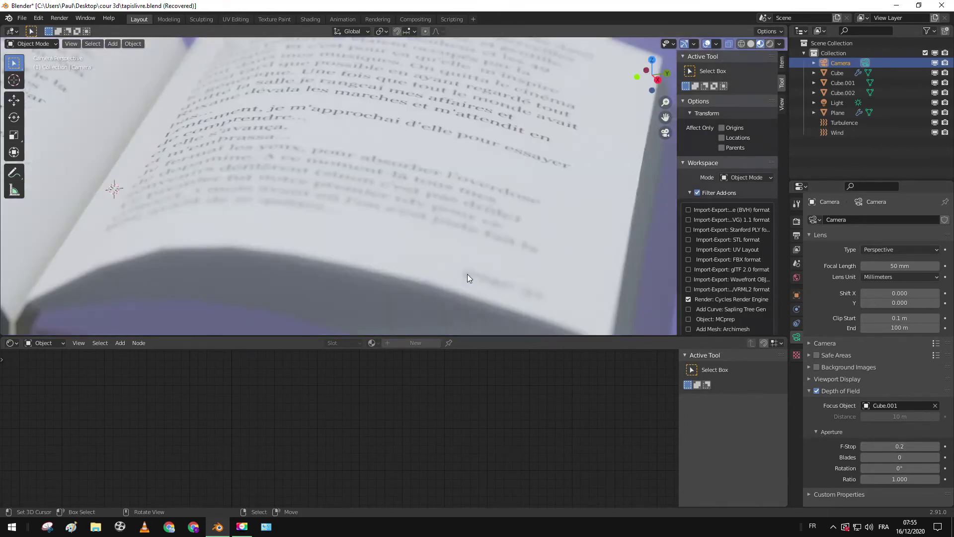
scroll(468, 277, down, 5)
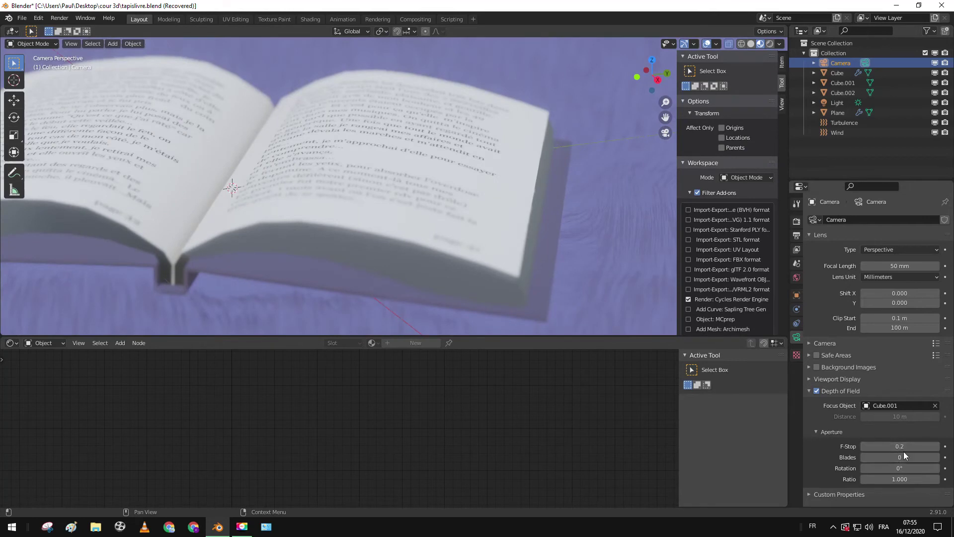
scroll(475, 271, down, 2)
scroll(466, 268, up, 5)
scroll(466, 270, down, 3)
scroll(655, 266, down, 2)
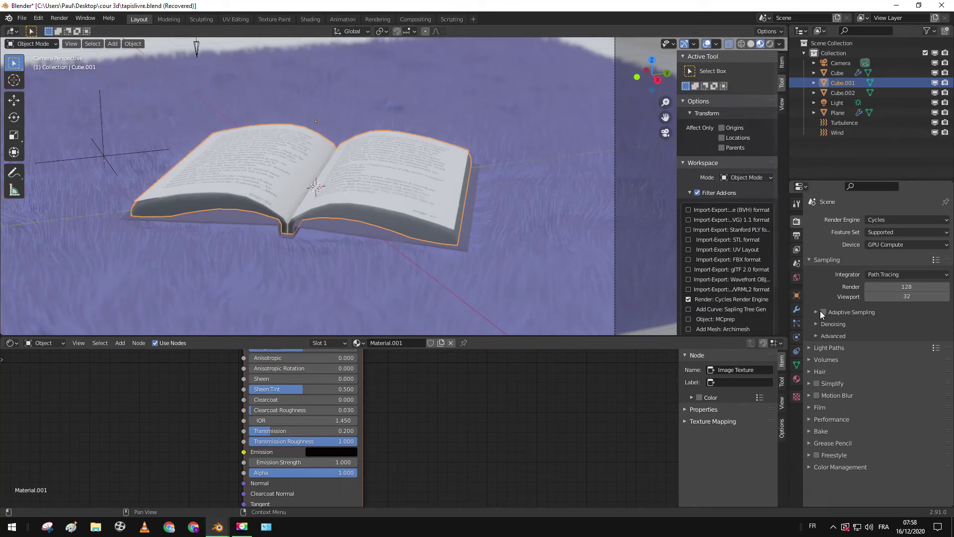
Enable Adaptive Sampling for the Cycles render and run a test render, closing the render window
click(819, 312)
click(823, 312)
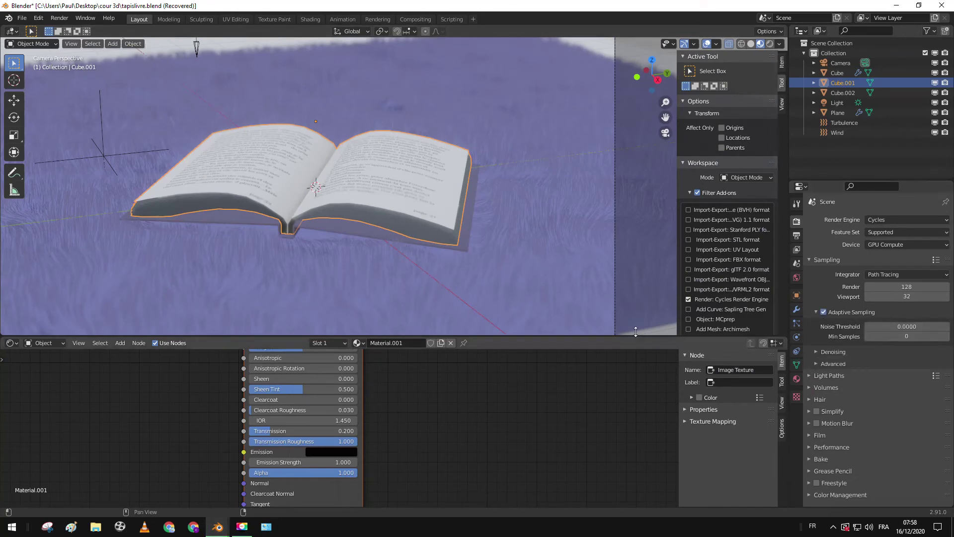
key(F12)
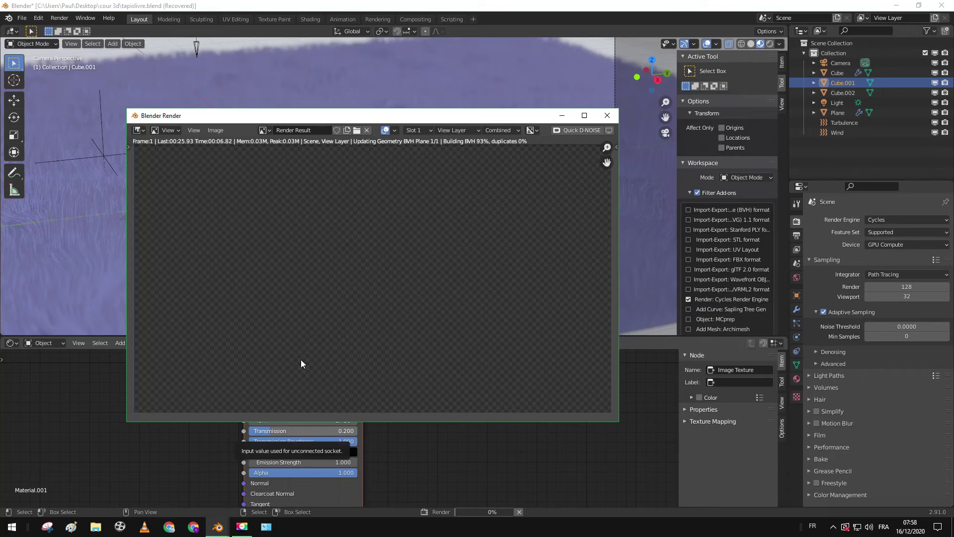
key(Escape)
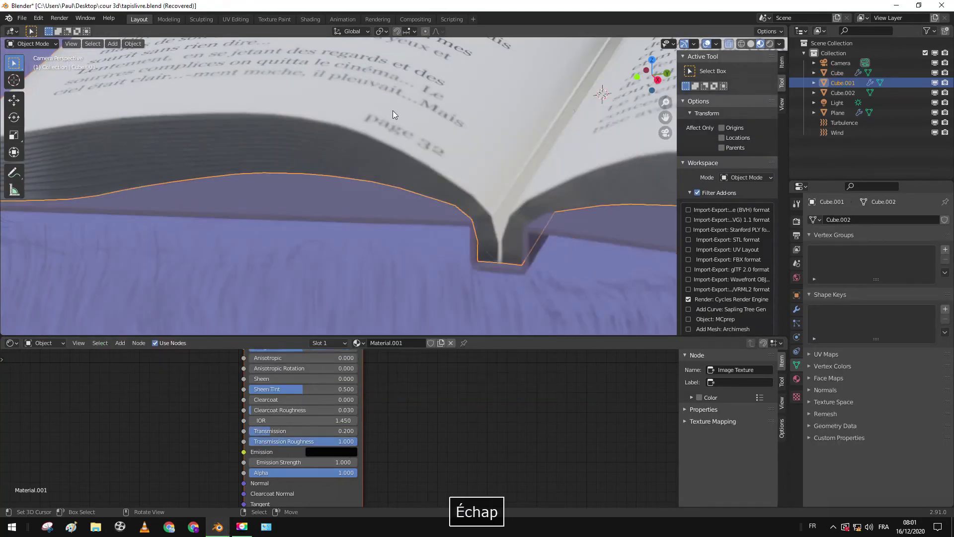
Reduce the Roughness of the book's page material, Material.001, to 0.816
click(797, 379)
scroll(877, 406, down, 8)
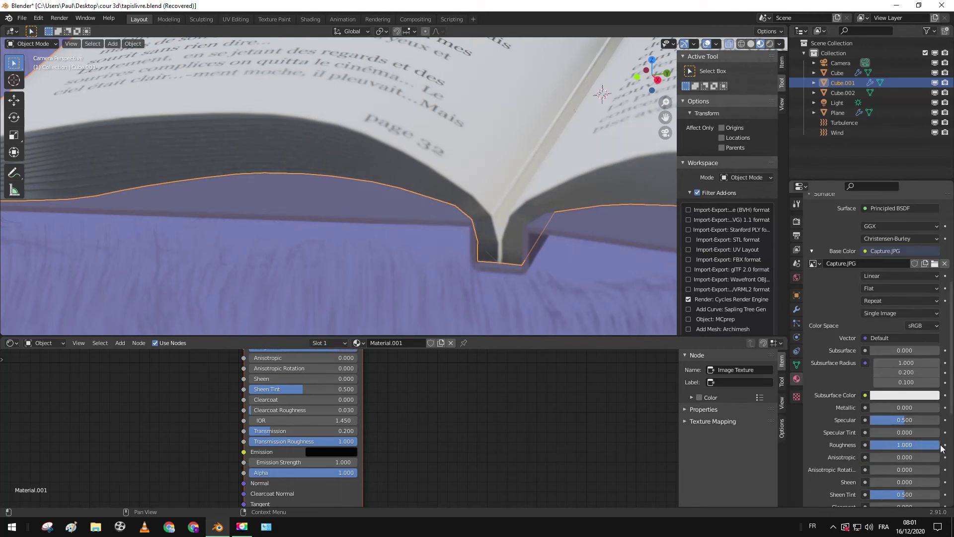
scroll(883, 421, up, 6)
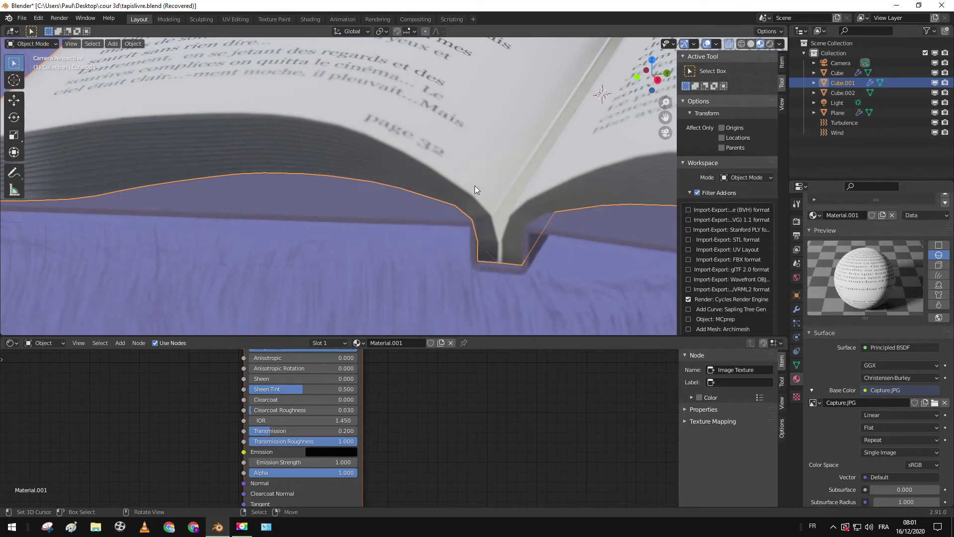
scroll(852, 452, down, 7)
drag(936, 441, 922, 441)
Render the scene through the camera and denoise the finished image with Quick D-NOISE
key(F12)
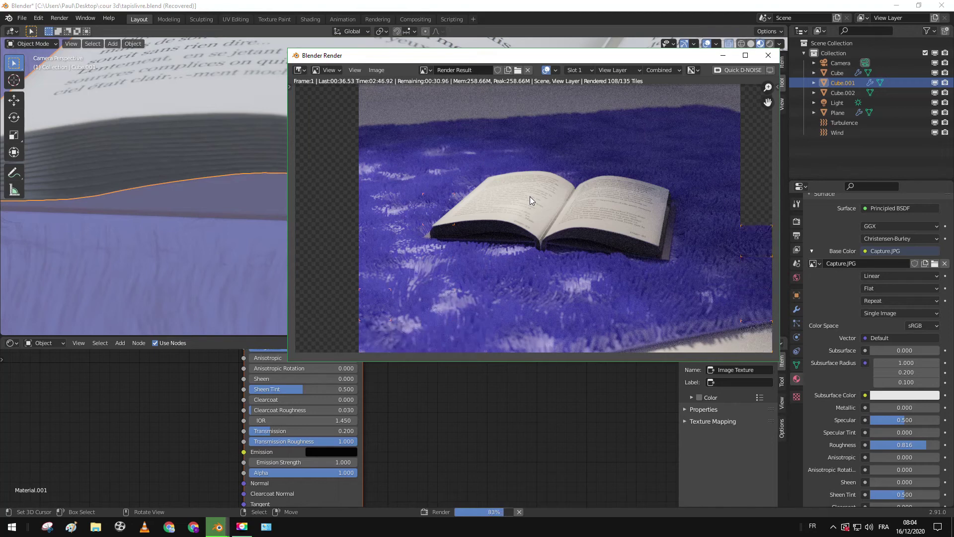
scroll(526, 174, down, 1)
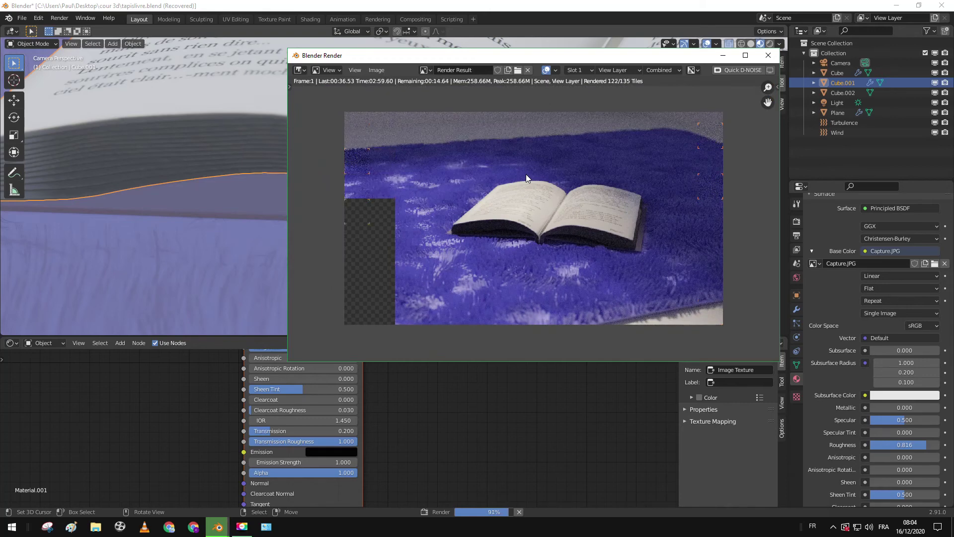
scroll(520, 234, down, 1)
scroll(520, 235, down, 1)
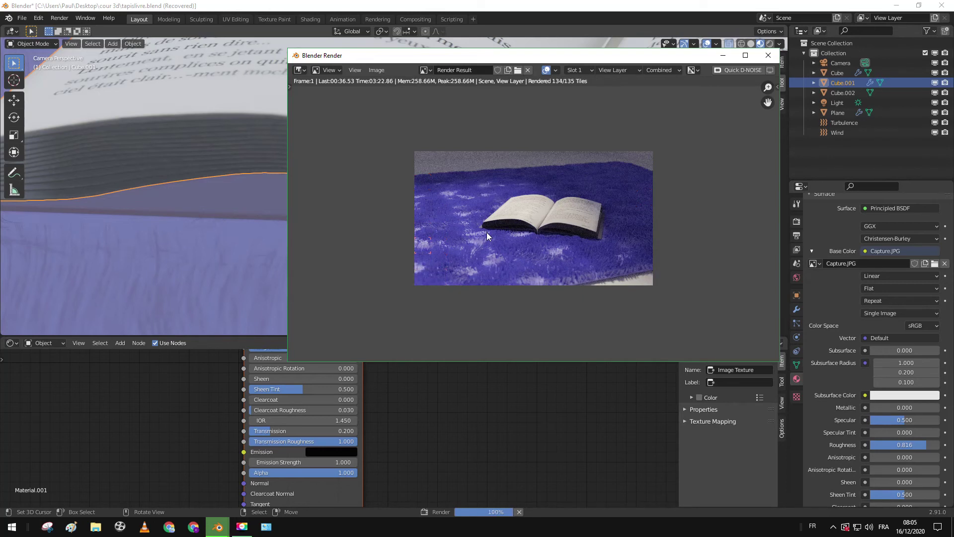
scroll(489, 233, up, 2)
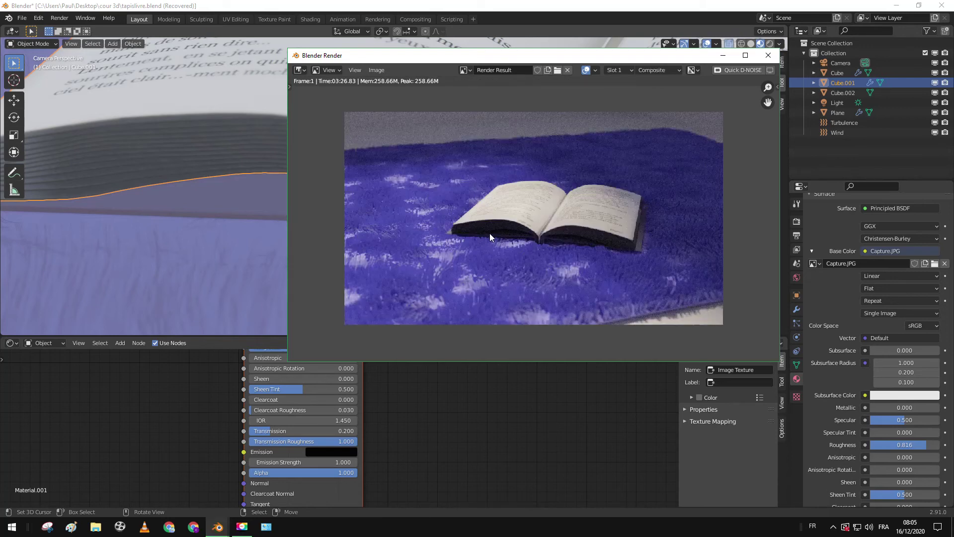
click(723, 70)
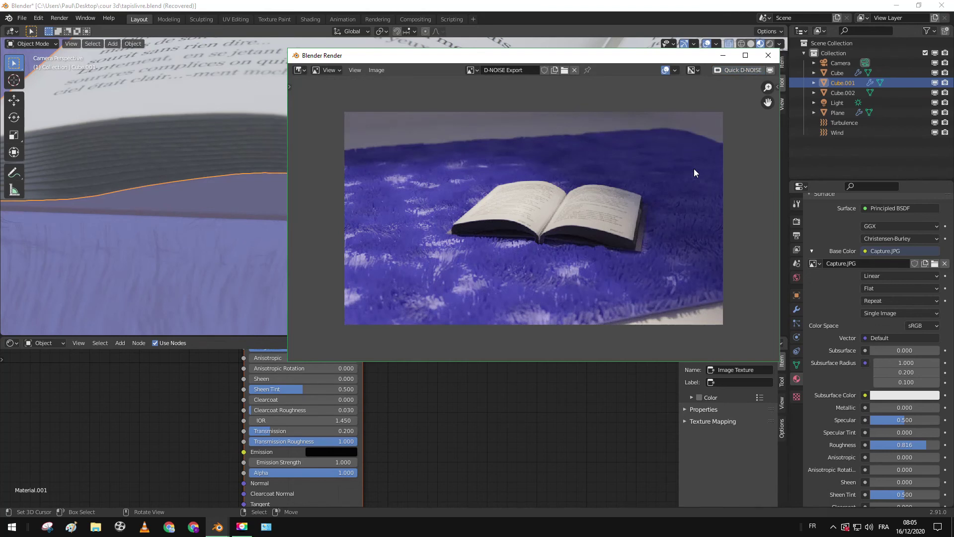
Compare the denoised D-NOISE Export image with the original Render Result across the whole frame
scroll(631, 161, up, 1)
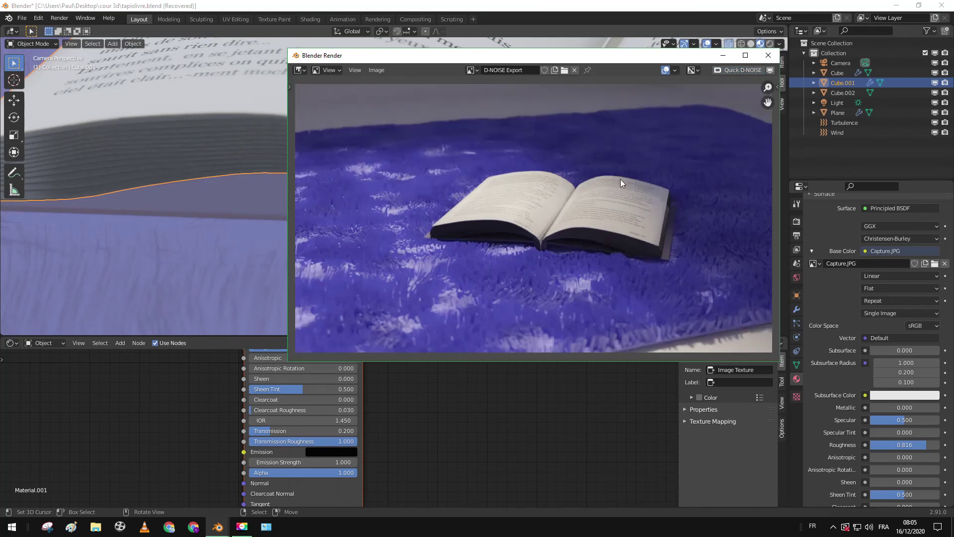
middle_drag(620, 191, 591, 175)
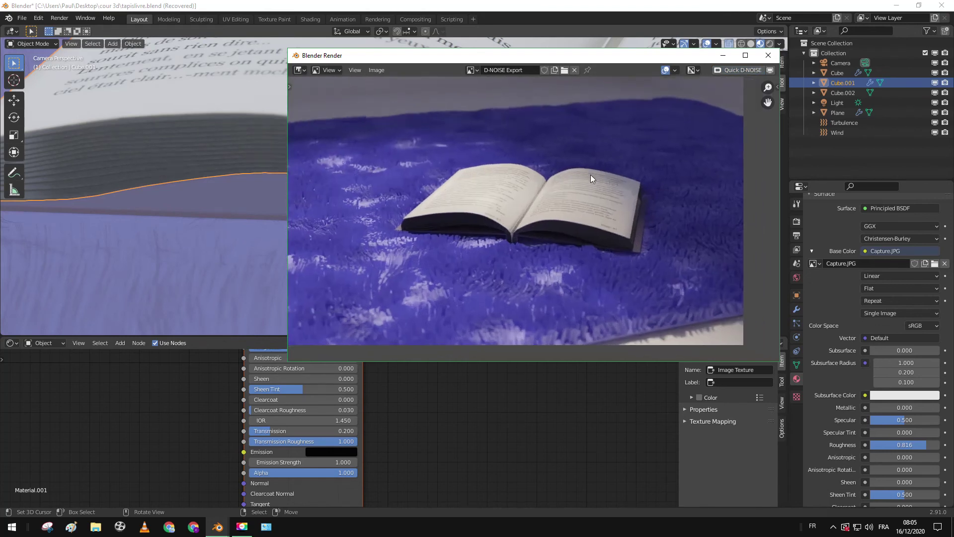
click(470, 70)
click(490, 113)
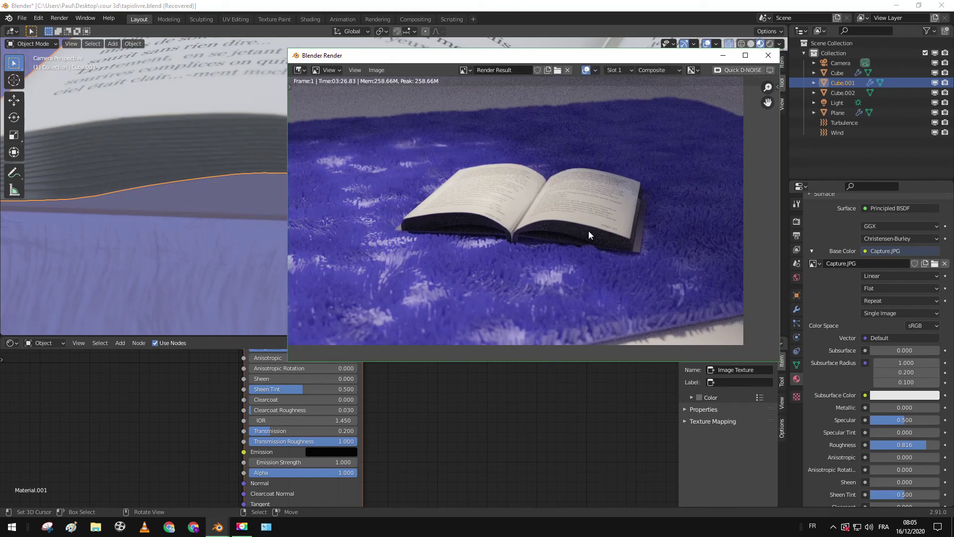
click(470, 70)
click(495, 100)
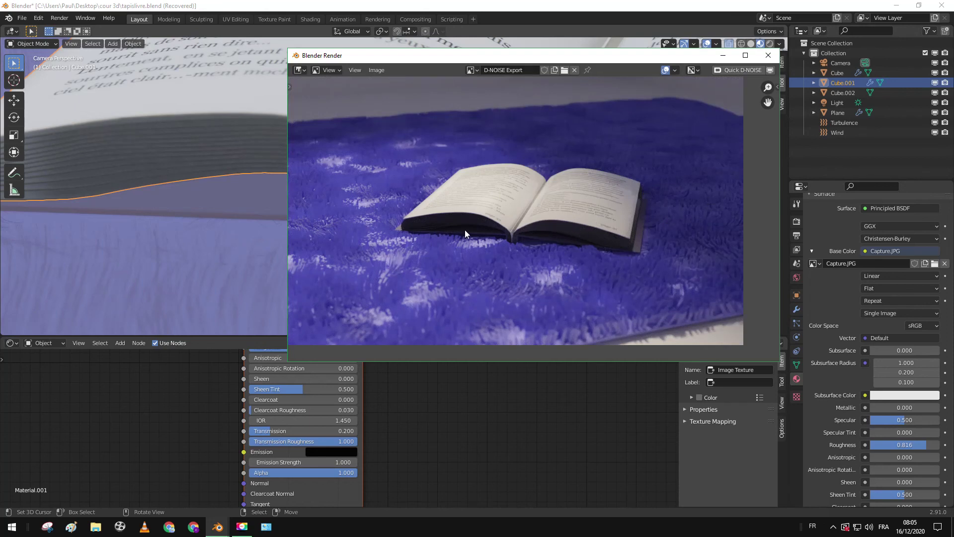
middle_drag(442, 240, 480, 241)
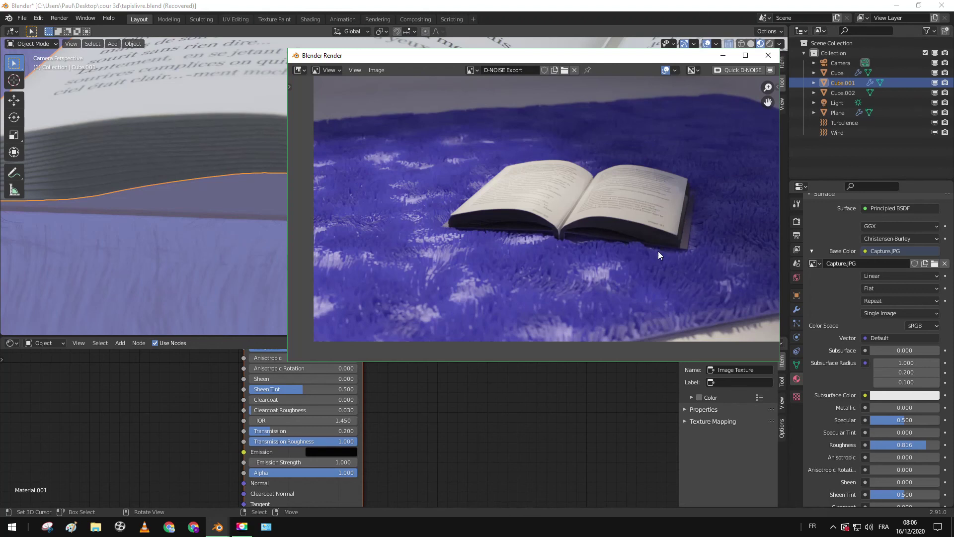
Inspect the book's page edges up close, comparing detail between the Render Result and the D-NOISE Export
scroll(659, 252, up, 7)
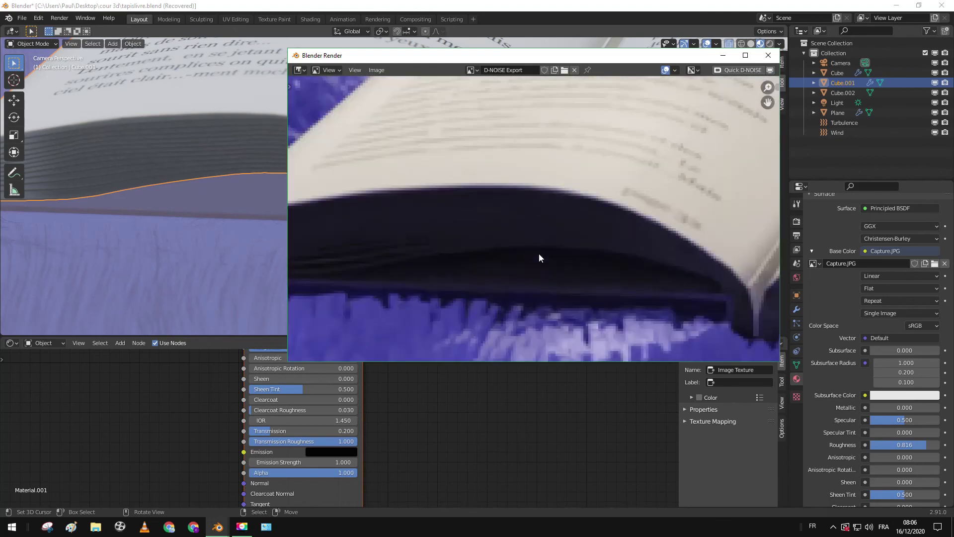
scroll(540, 257, down, 6)
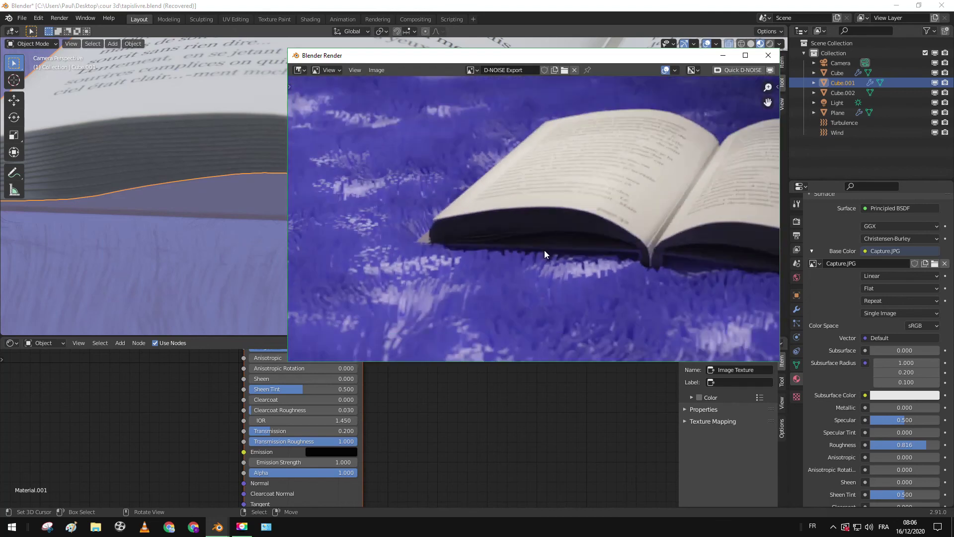
scroll(544, 249, down, 2)
scroll(602, 251, down, 1)
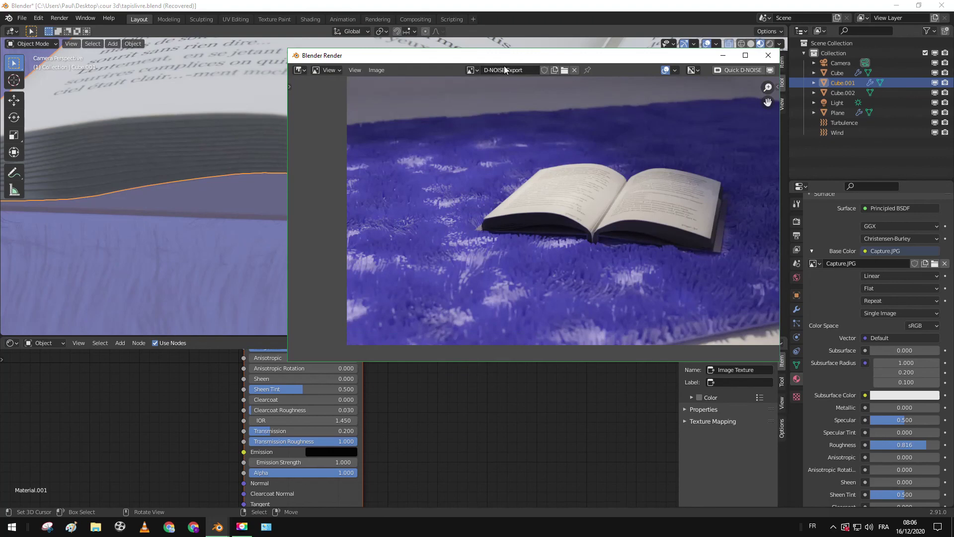
click(470, 70)
click(522, 111)
scroll(554, 241, up, 1)
scroll(467, 234, up, 1)
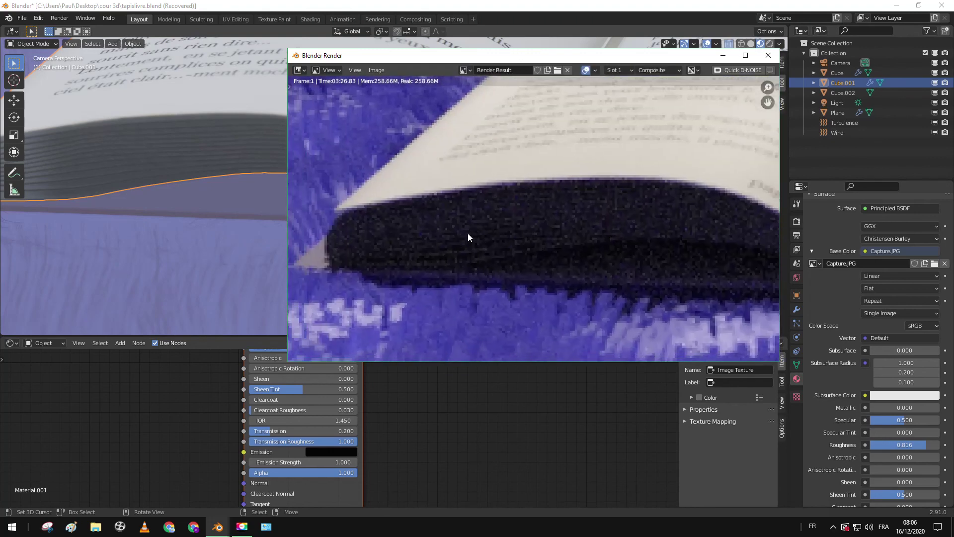
click(467, 70)
click(522, 102)
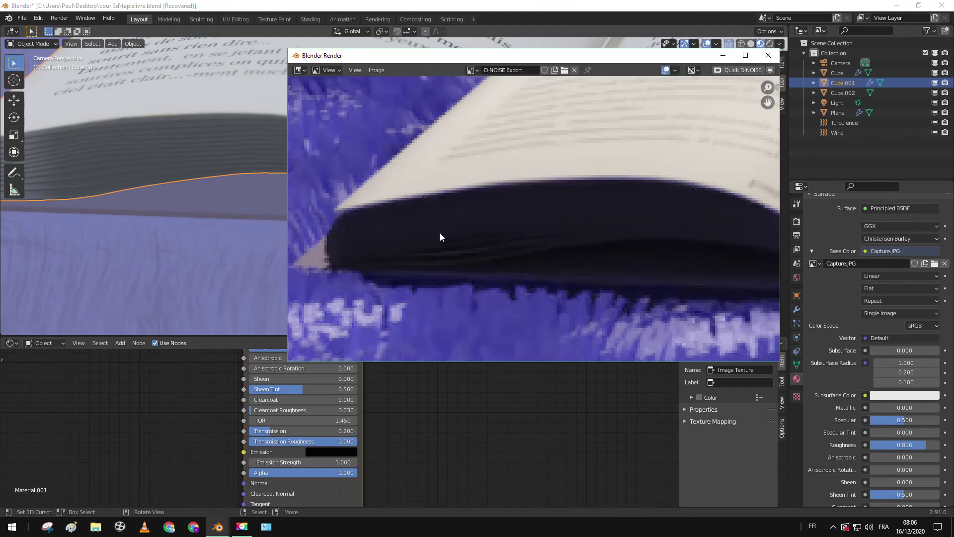
scroll(499, 221, down, 6)
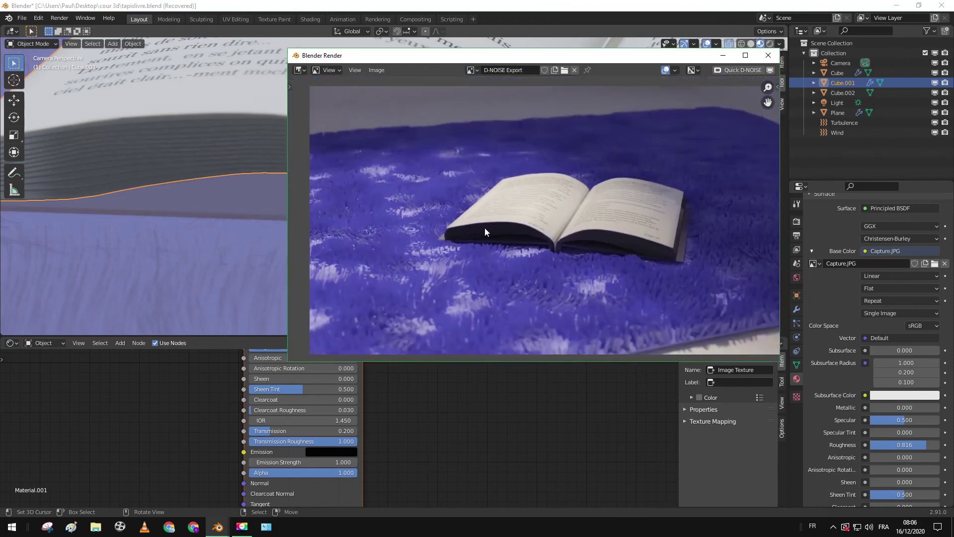